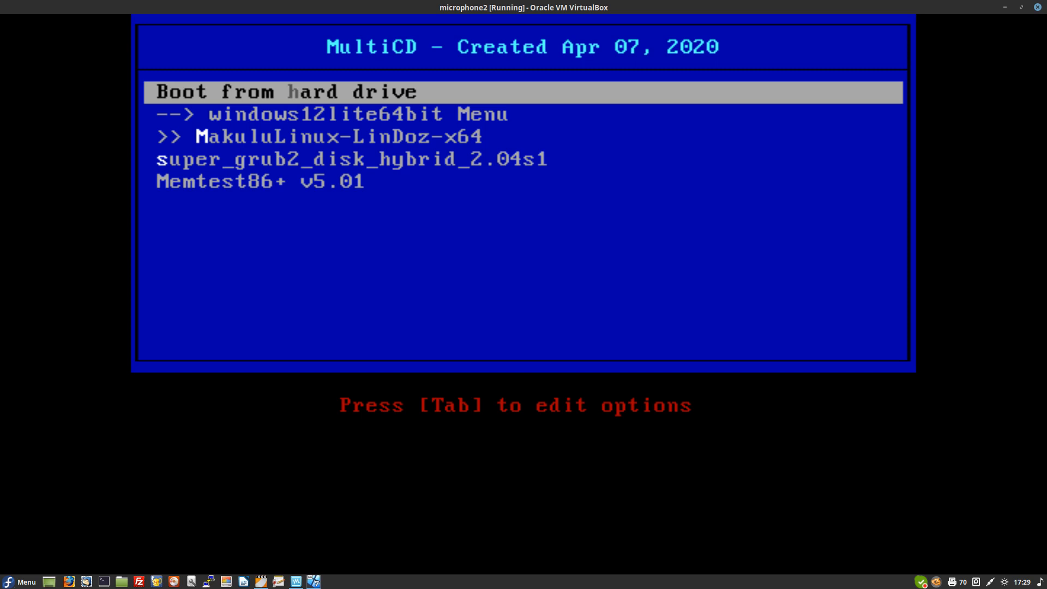
Step: Open the windows12lite64bit Menu boot options, halt the countdown and highlight Install Linux Lite now
key(Down)
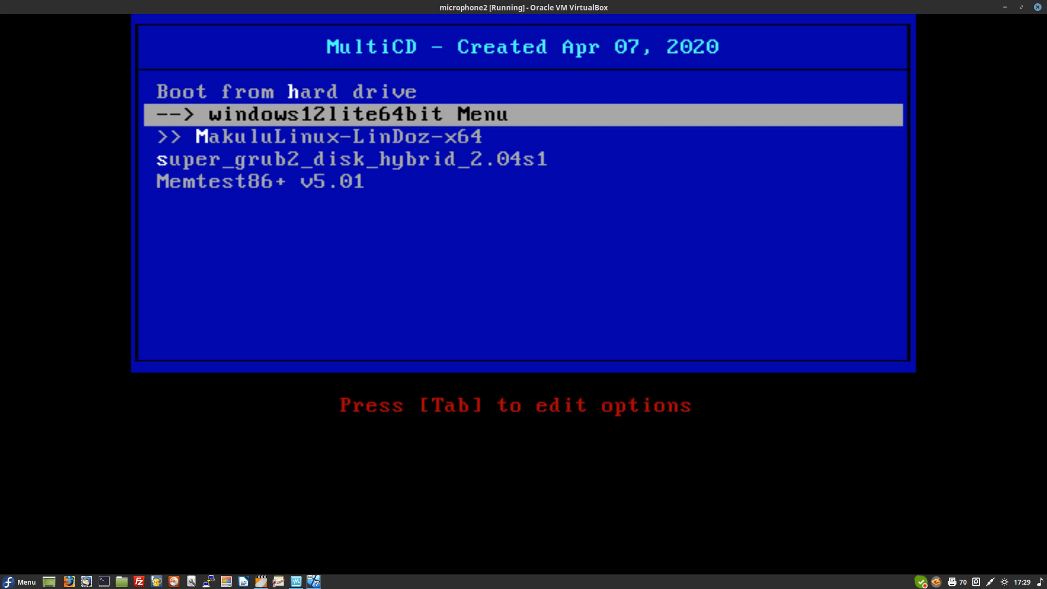
key(Return)
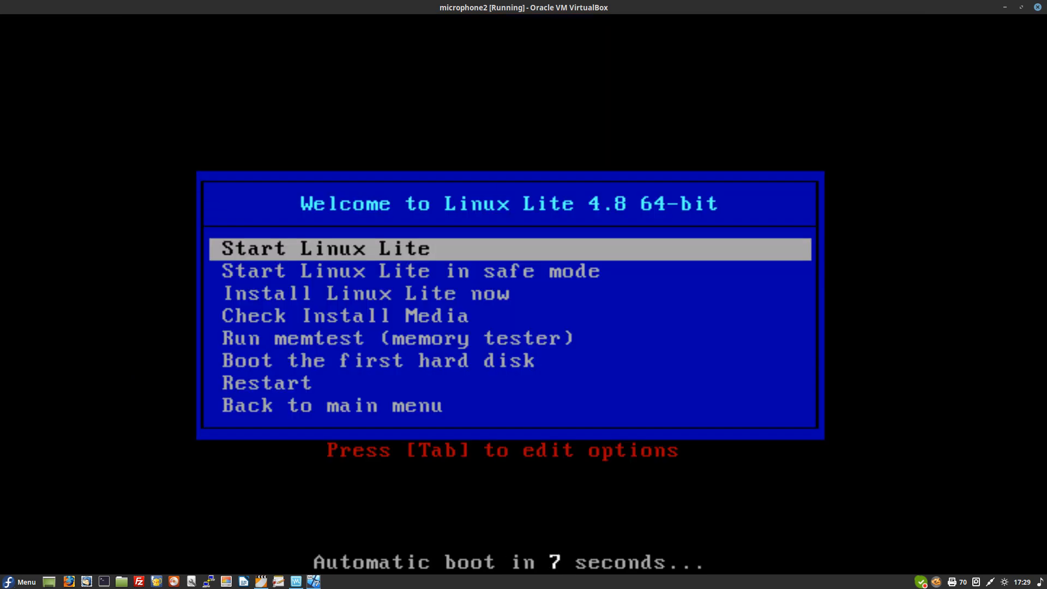
key(Down)
key(Down)
key(Down)
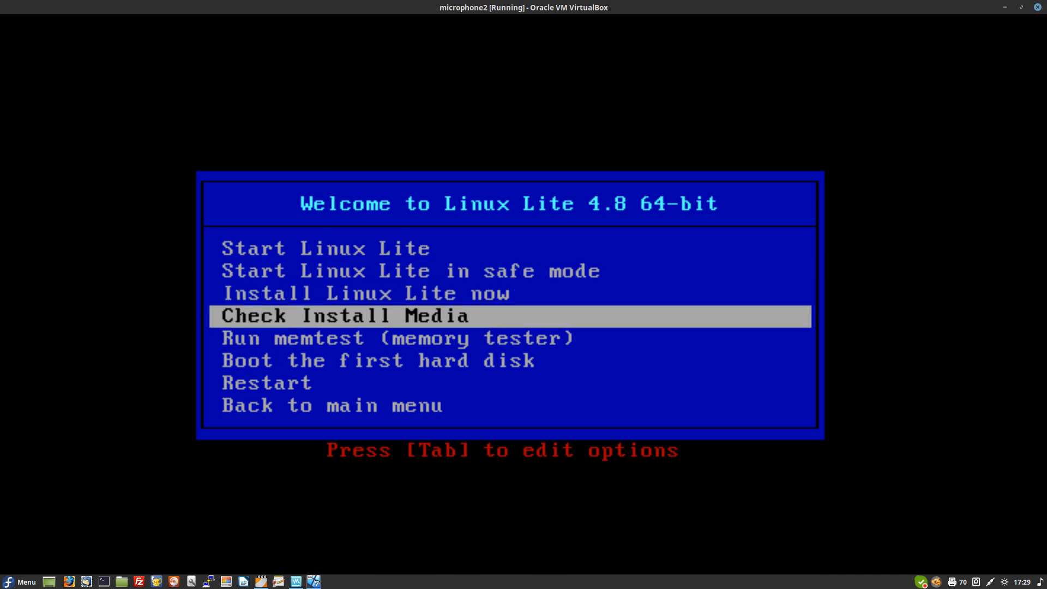
key(Up)
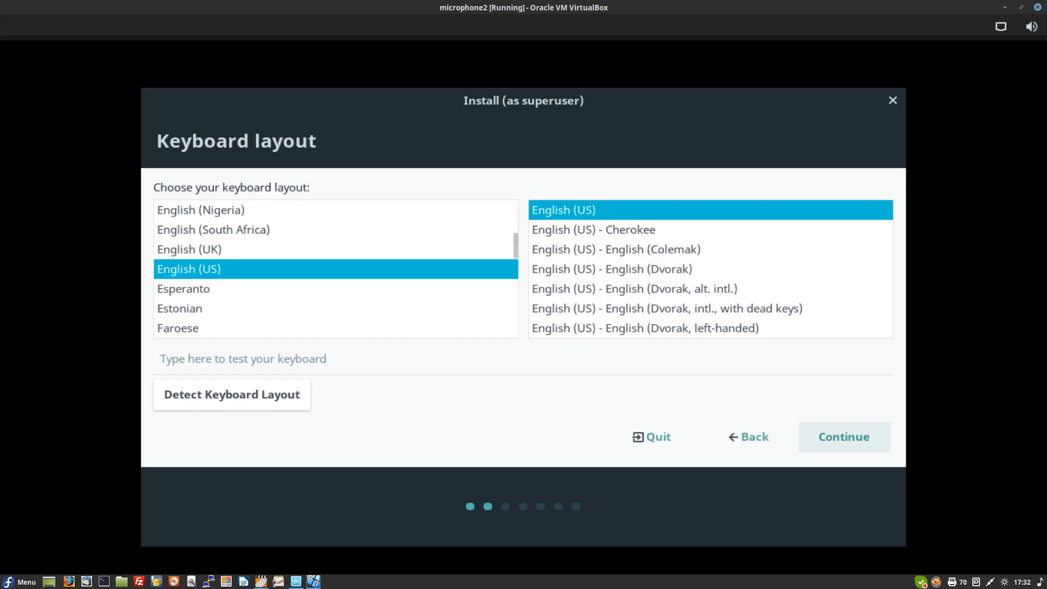
Step: Pick the English (UK) keyboard layout and tick third-party software and media formats installation
click(218, 249)
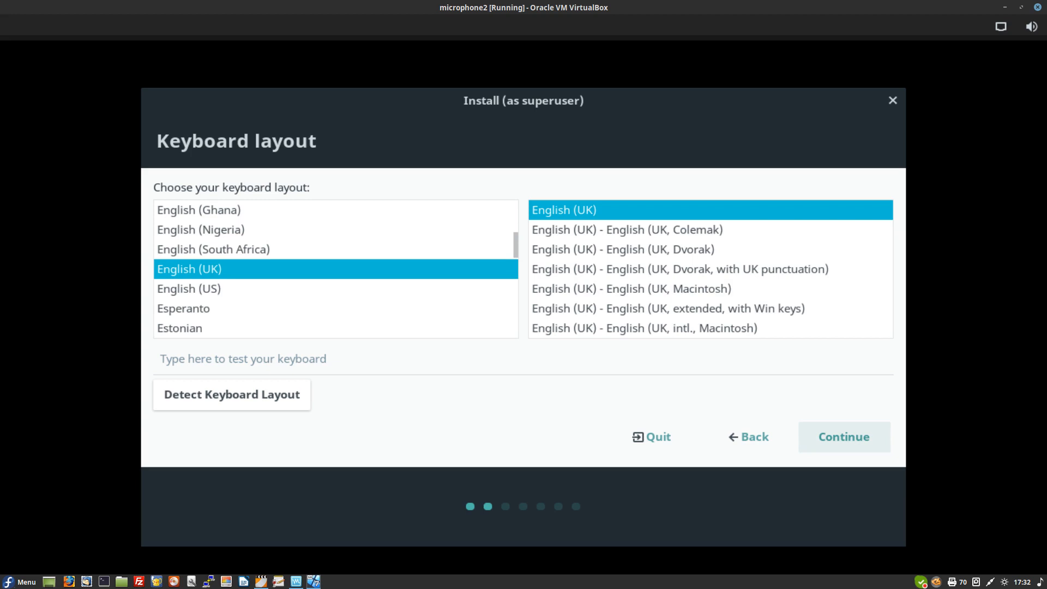
click(844, 437)
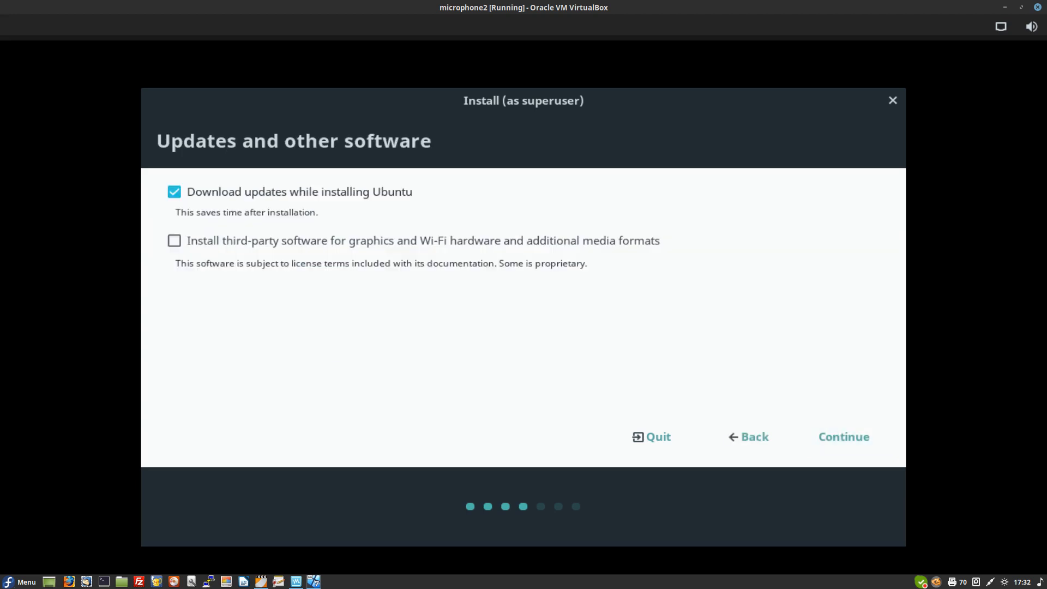
click(174, 240)
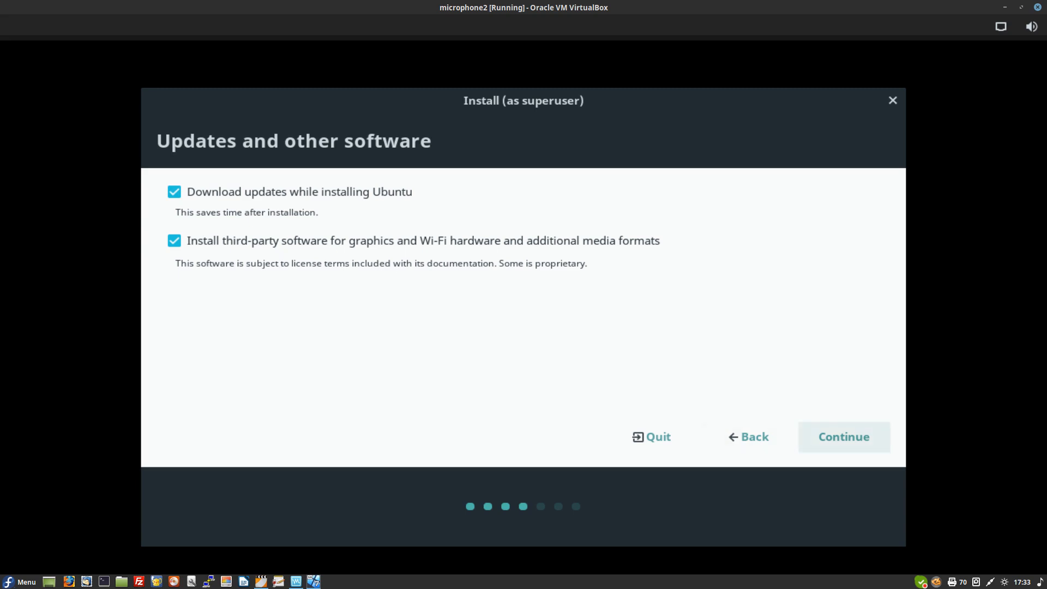
click(844, 436)
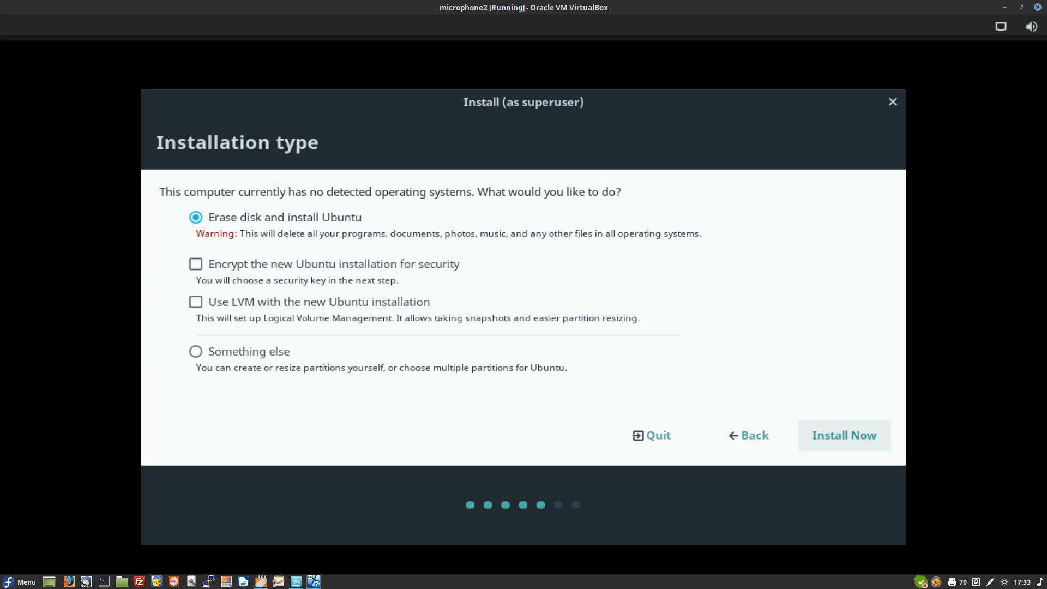
Step: Install Now with Erase disk selected and confirm writing the sda partition changes
click(844, 435)
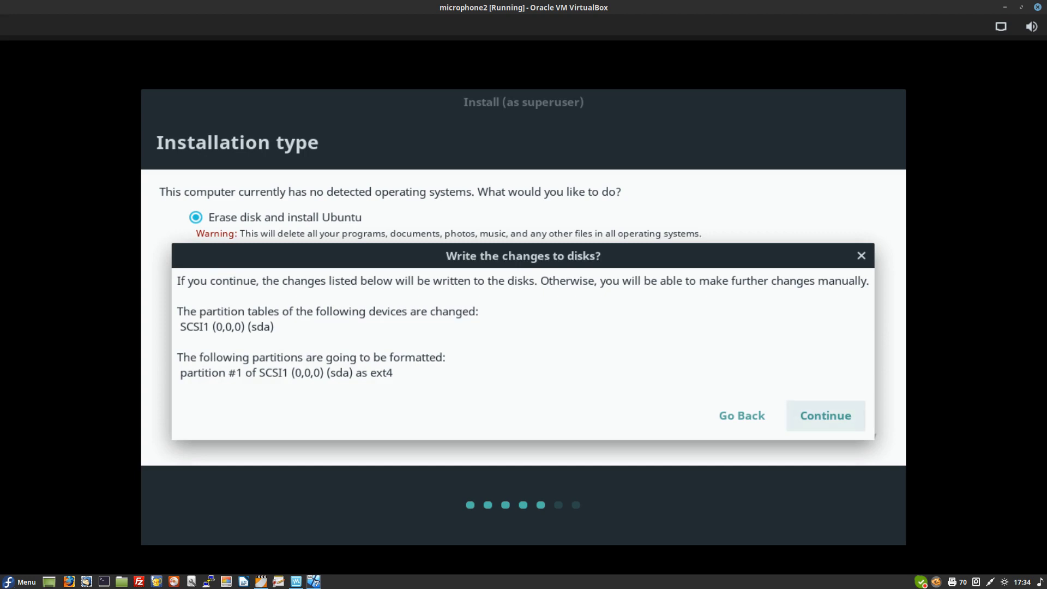
click(825, 415)
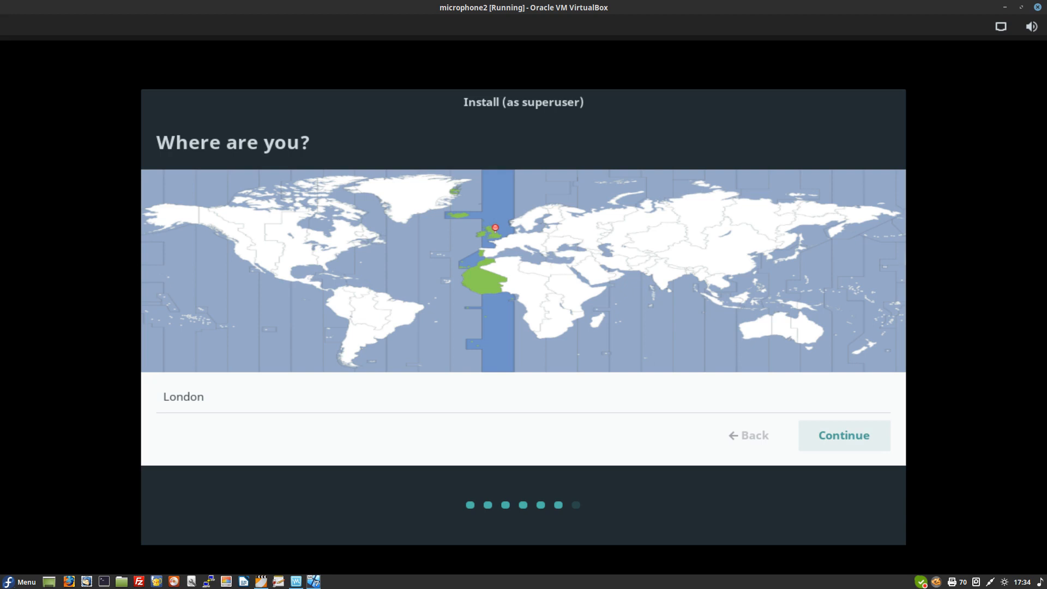
Step: Accept London as the location and enter the user's full name on the Who are you page
key(Return)
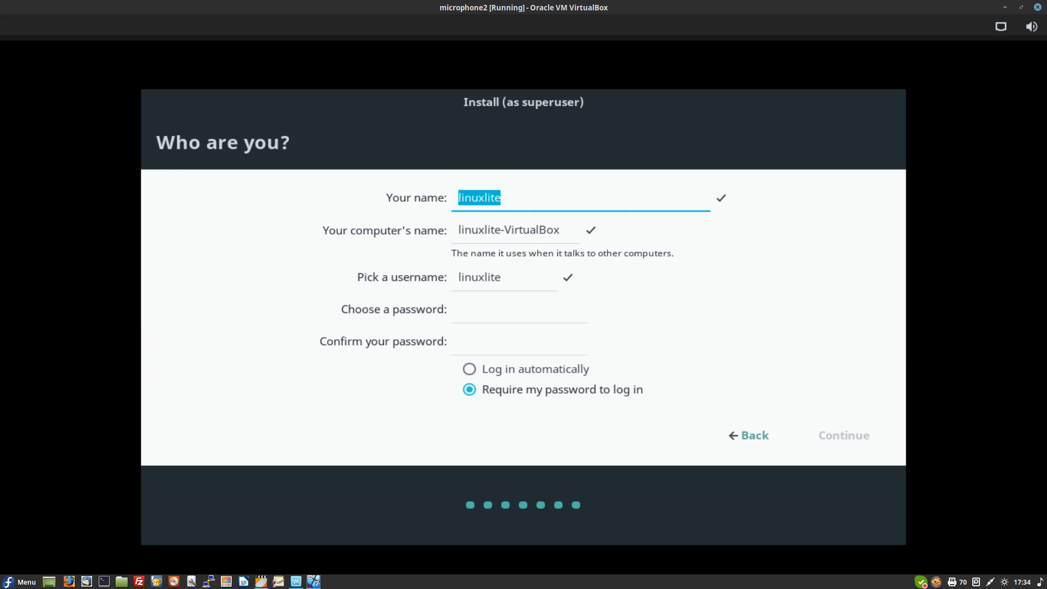
text(G)
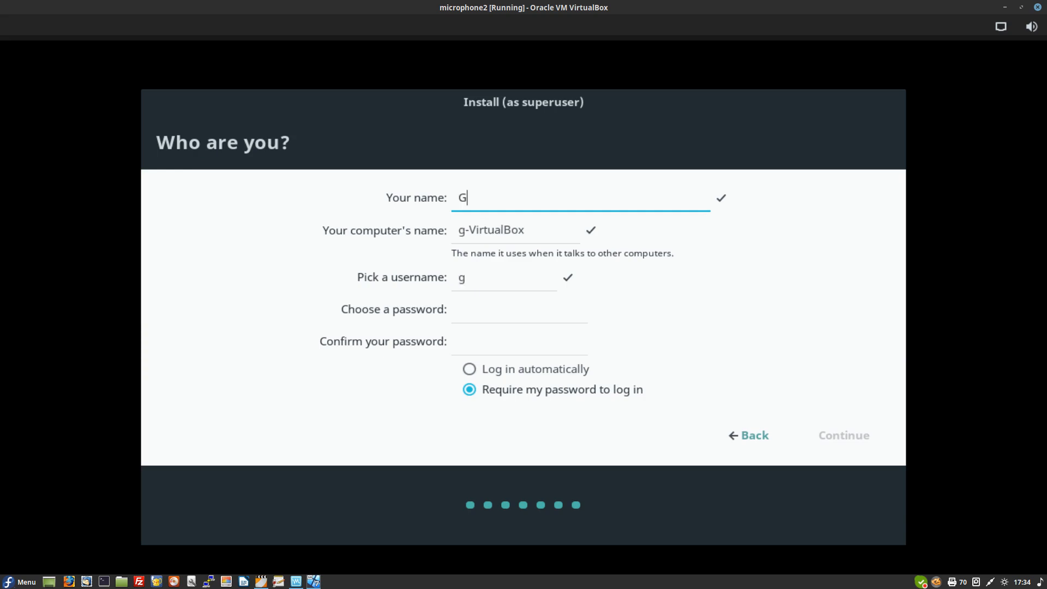
text(ina M)
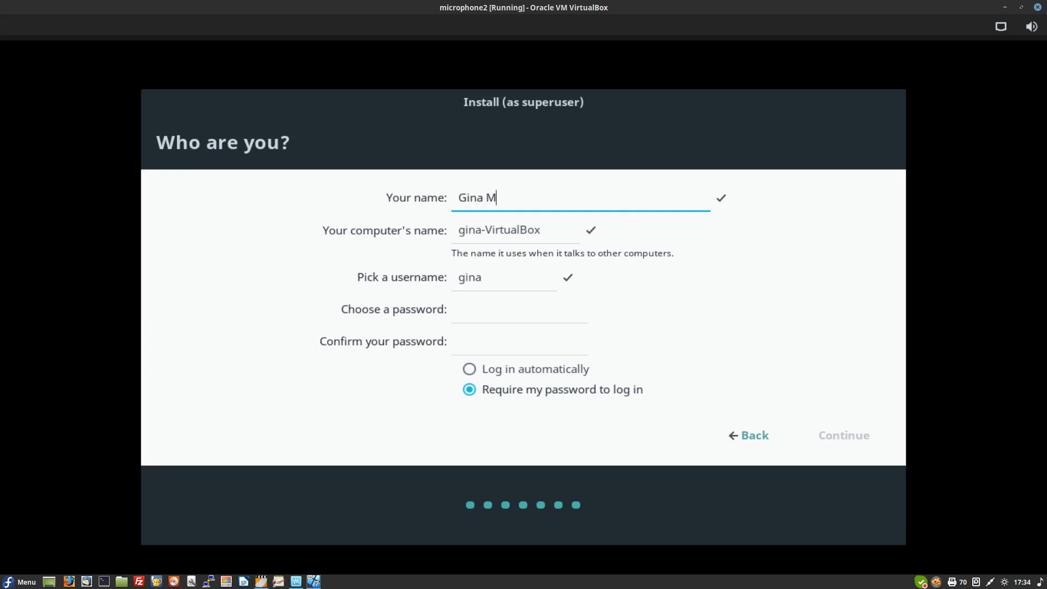
text(iller)
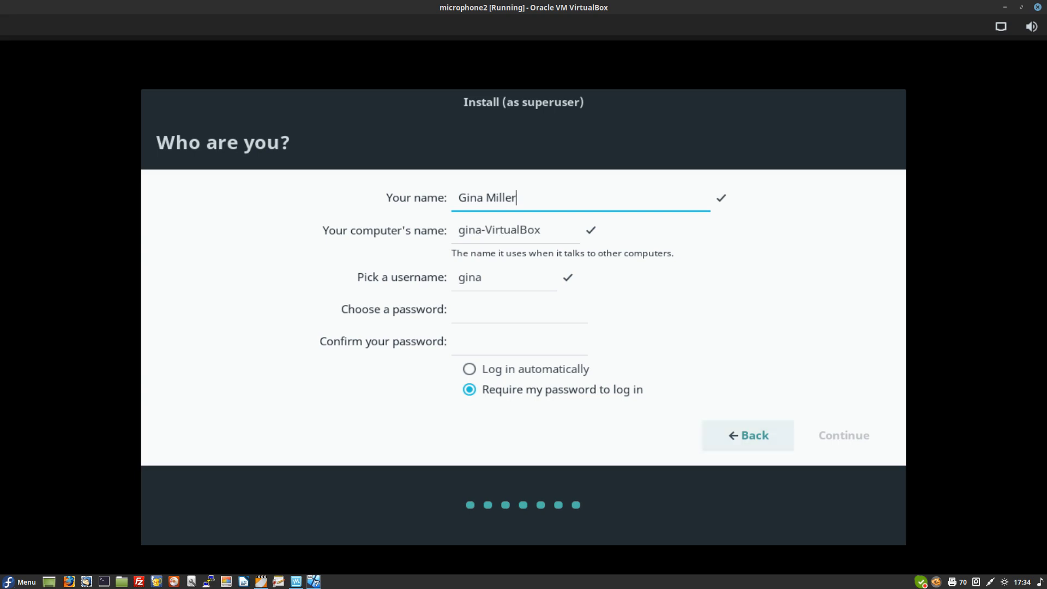
Step: Enter and confirm the account password, enable automatic login, and start the installation
click(501, 310)
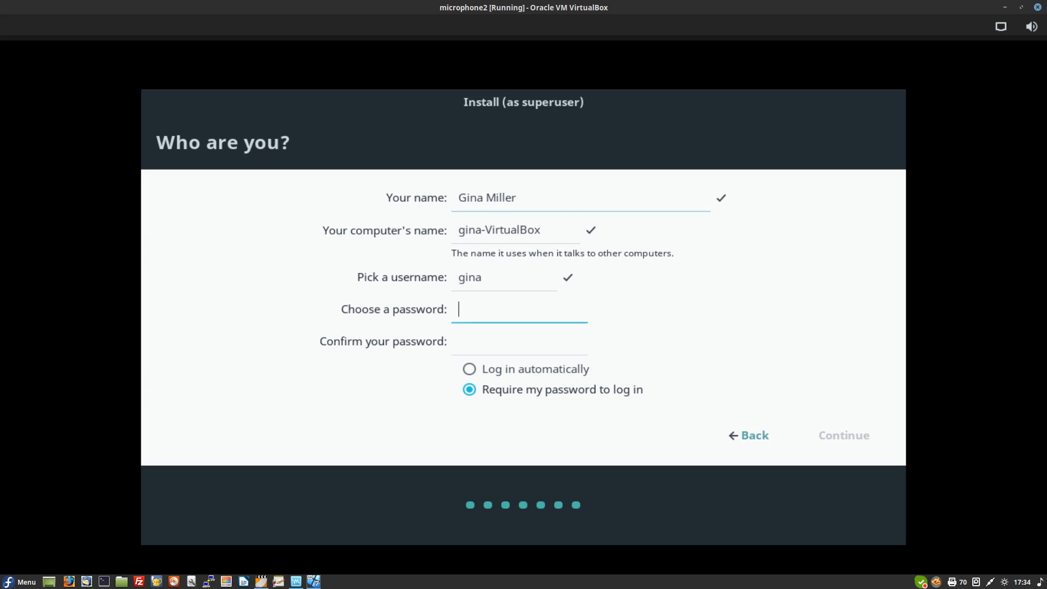
text(••••••••)
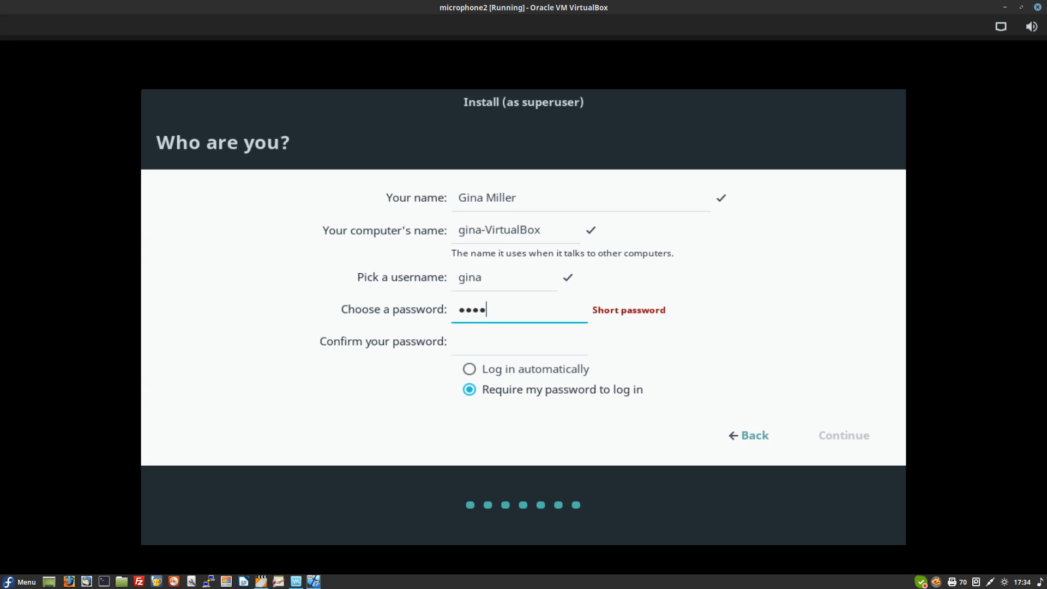
text(••)
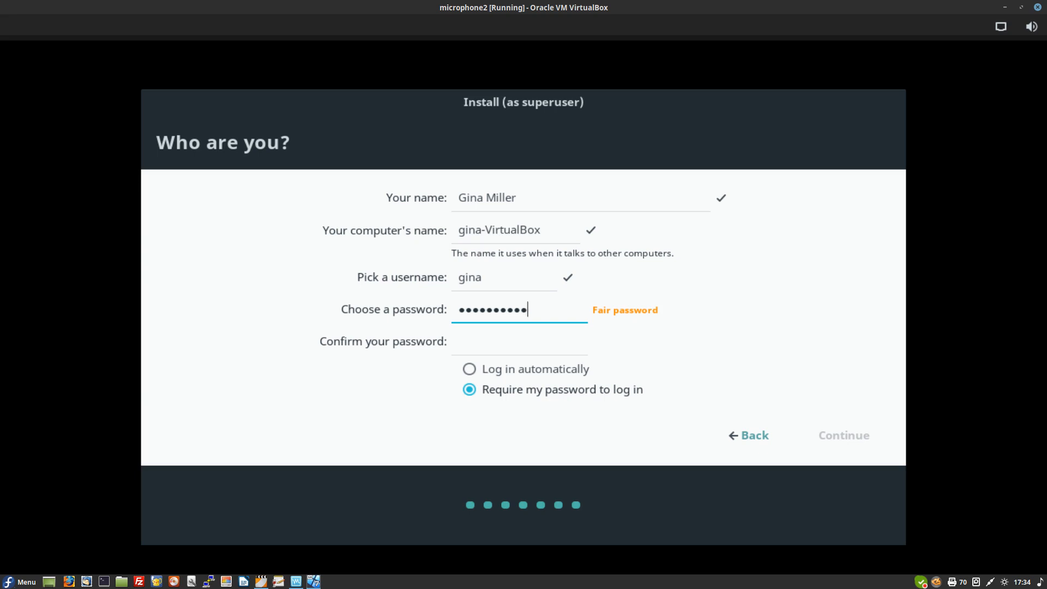
click(460, 342)
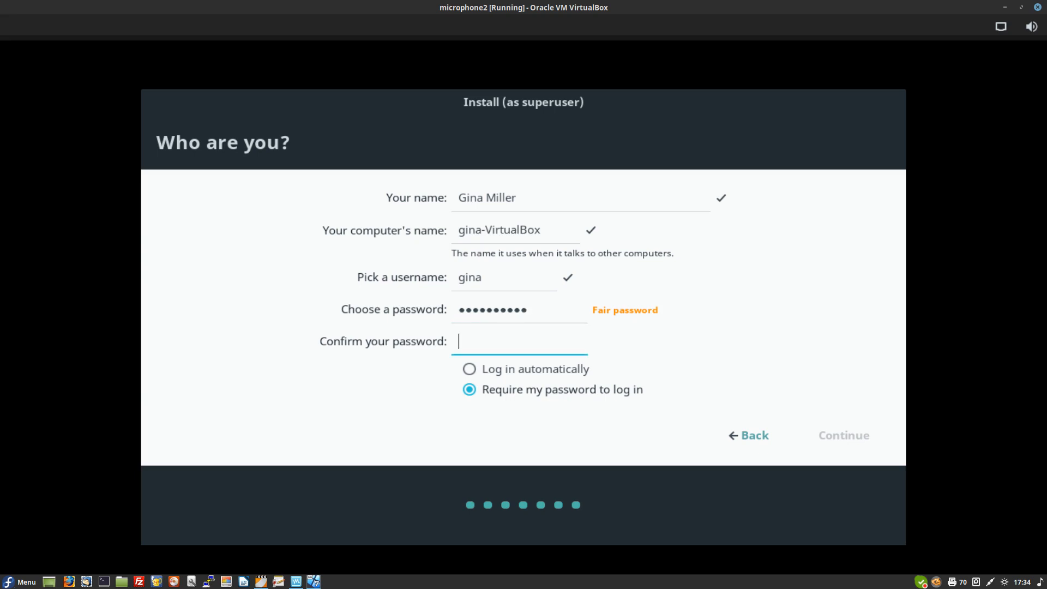
text(•••••••••••)
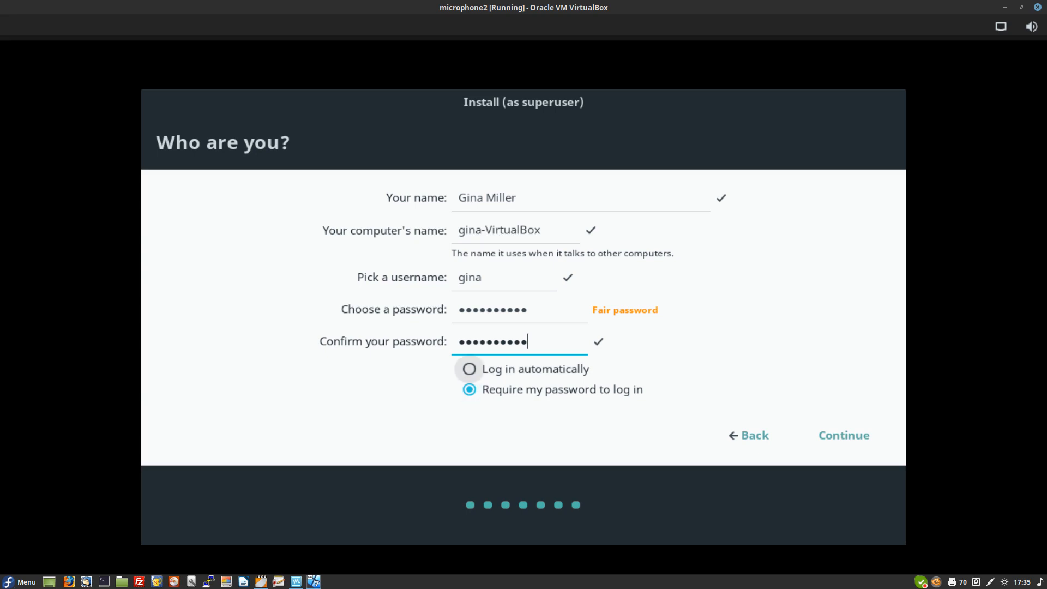
click(469, 369)
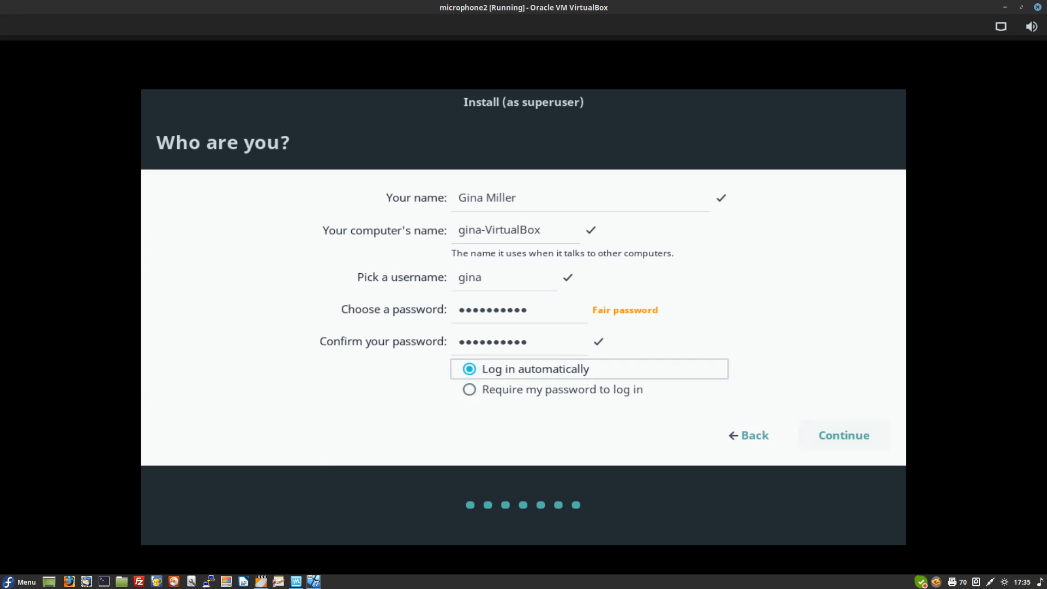
click(845, 435)
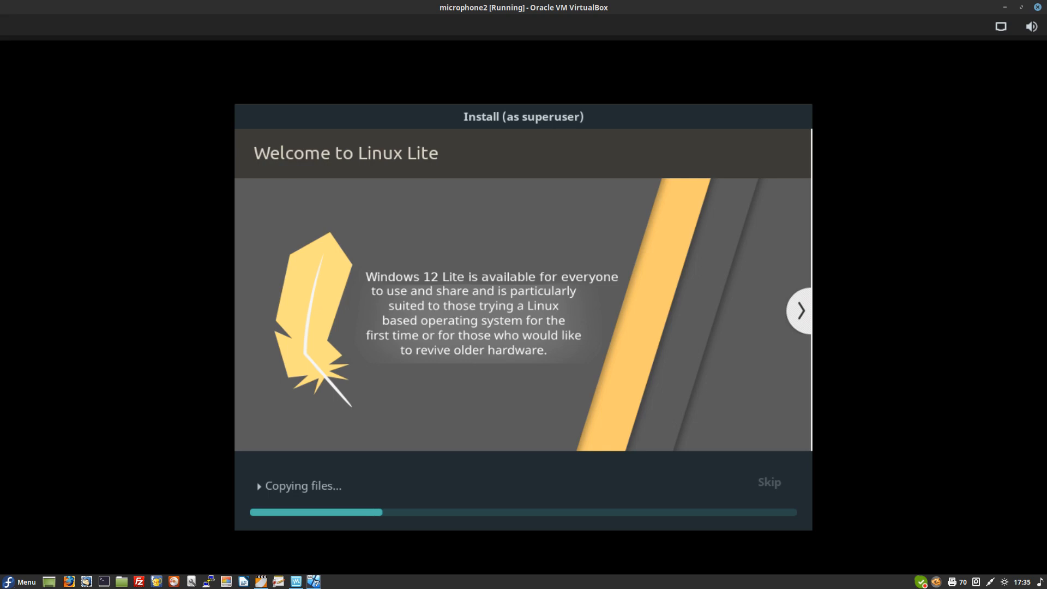
Step: Advance the installer slideshow to the Office slide while files copy
click(801, 310)
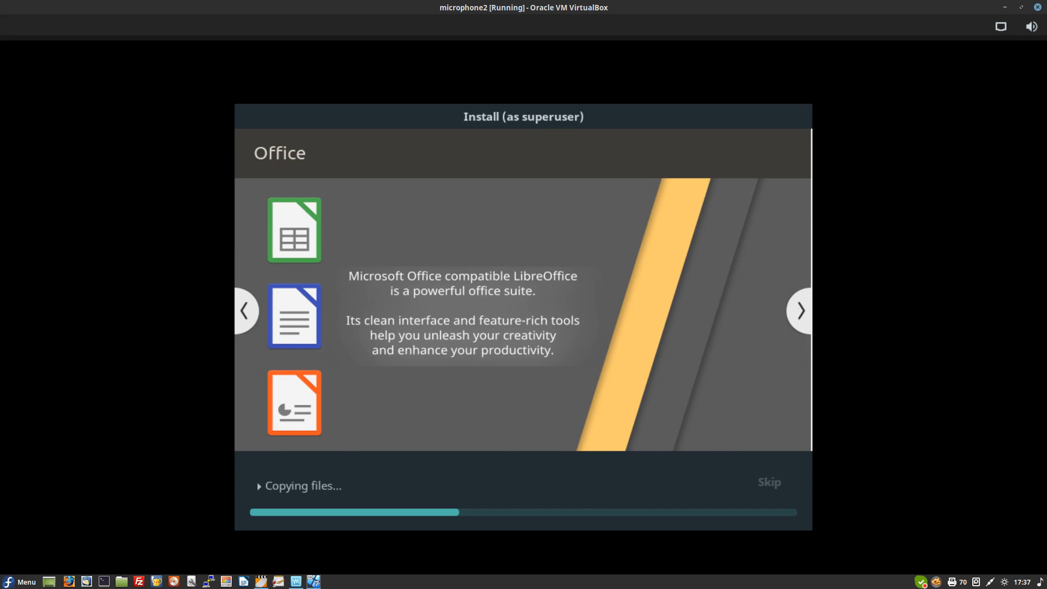
Step: Flip the slideshow back to the Internet slide and forward again to Office
click(245, 311)
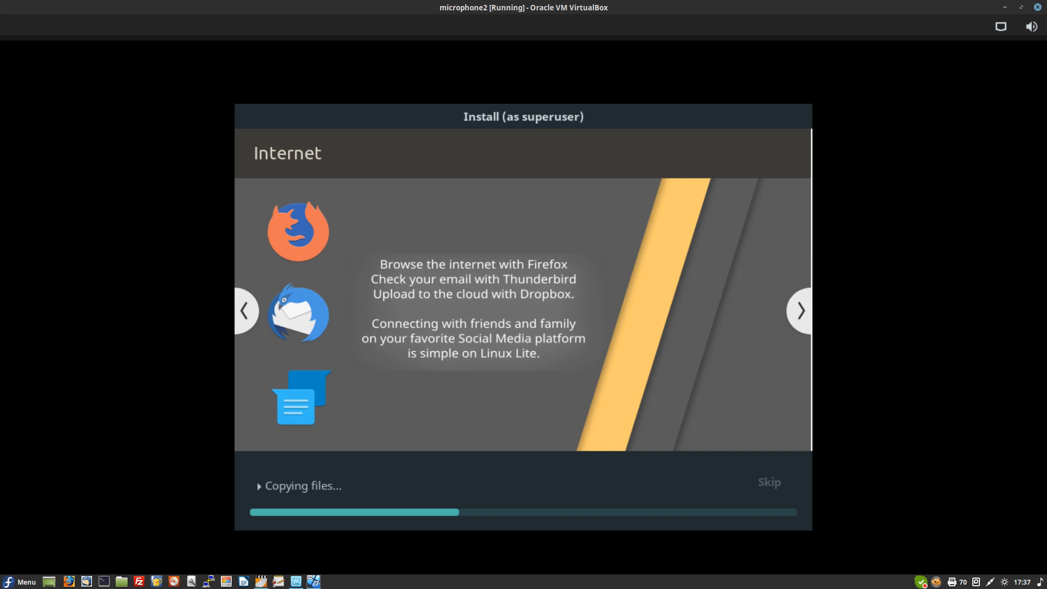
click(800, 310)
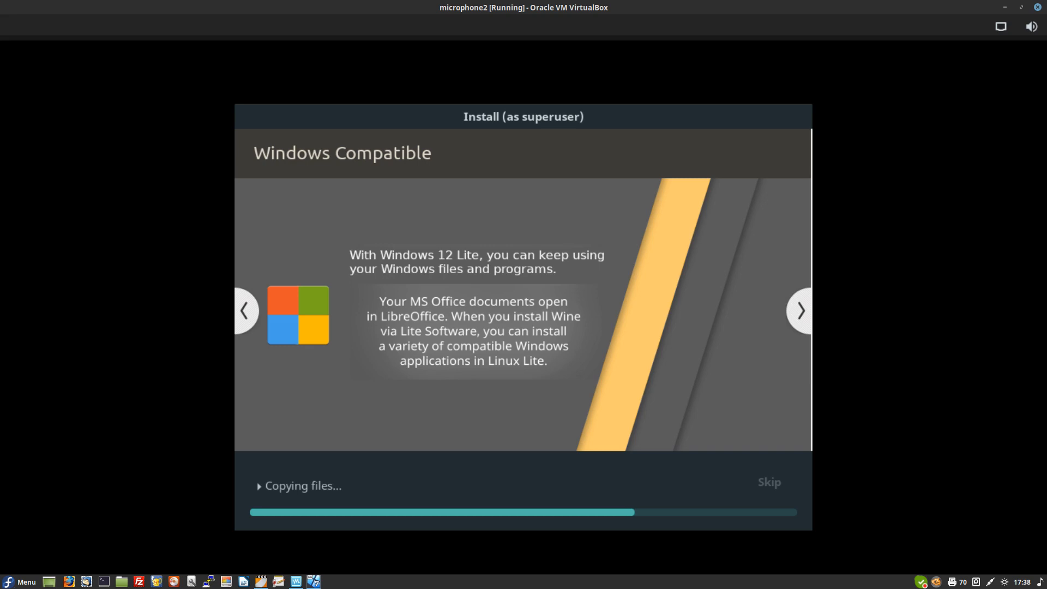
Step: Browse the slideshow back to Hardware, then forward through Gaming and Windows Compatible to Support
click(244, 311)
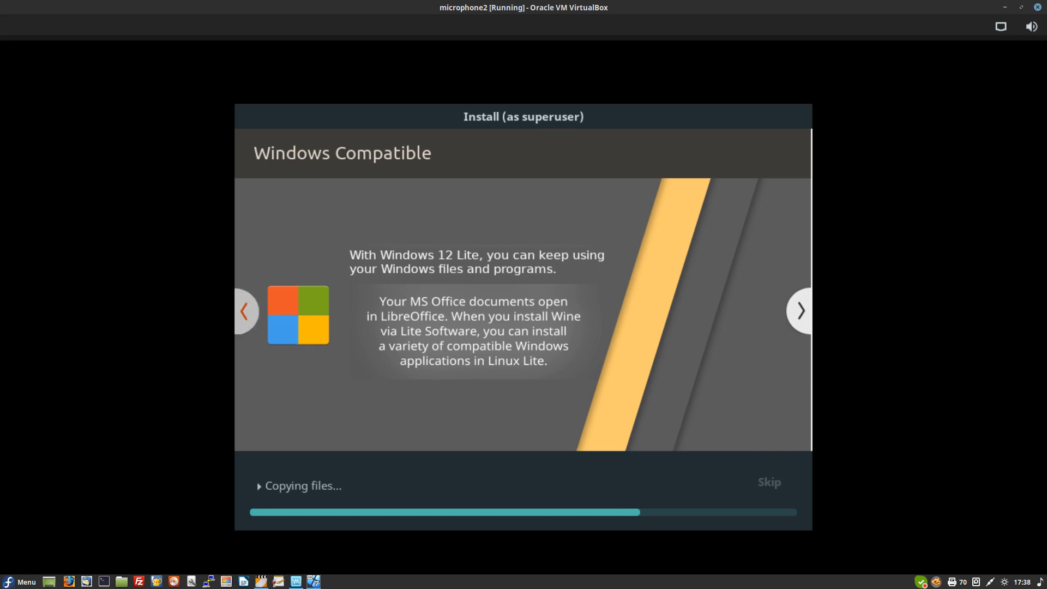
click(244, 311)
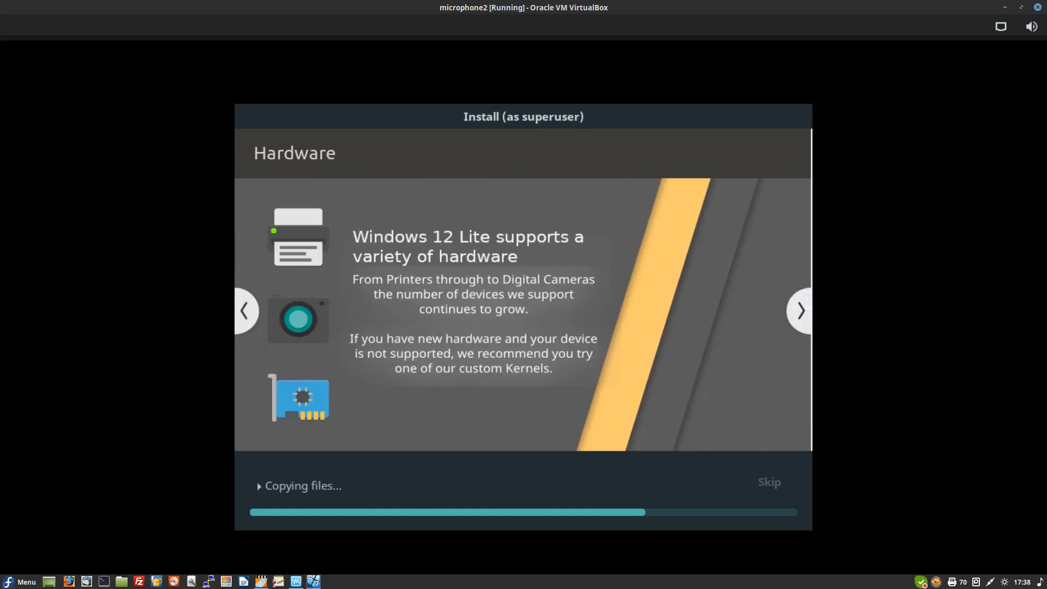
click(801, 311)
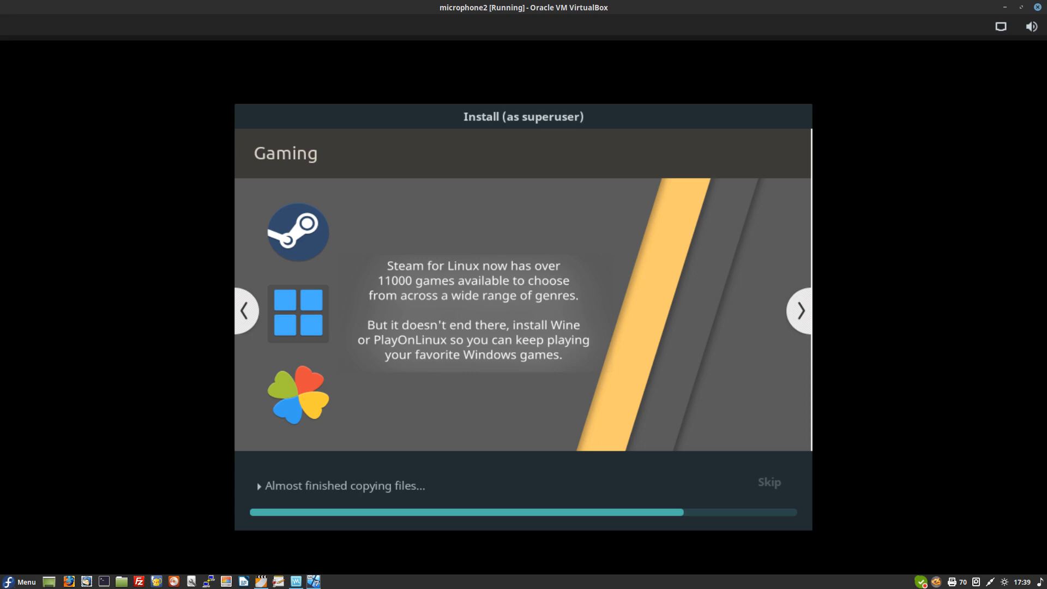
click(801, 311)
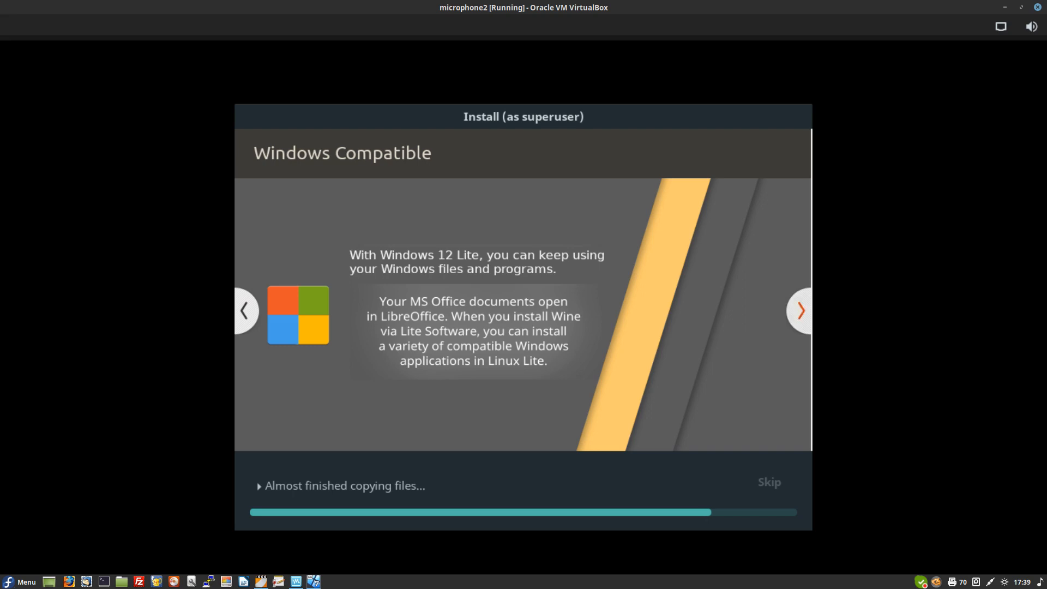
click(800, 311)
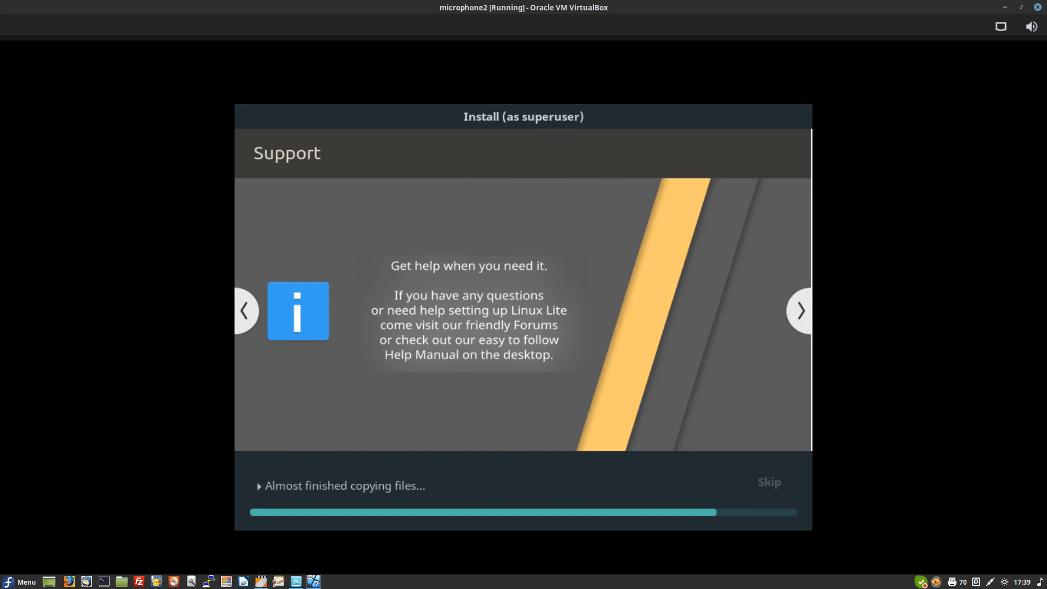
Step: Advance the slideshow to the Updates slide and wait for the Installation Complete prompt
click(800, 311)
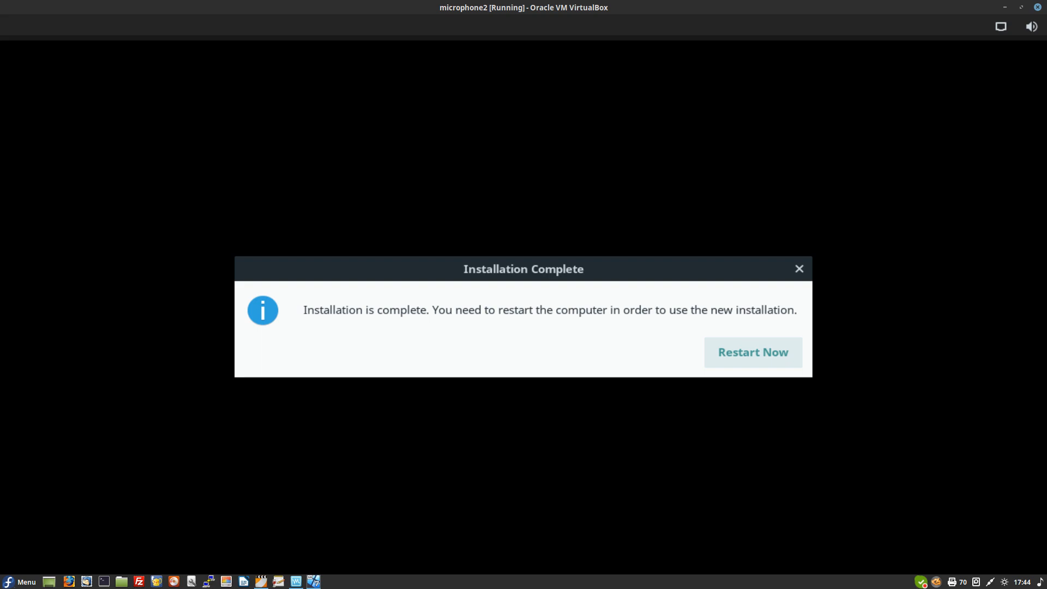
Step: Choose Restart Now, then interrupt the halted installer console with Ctrl+C
key(Return)
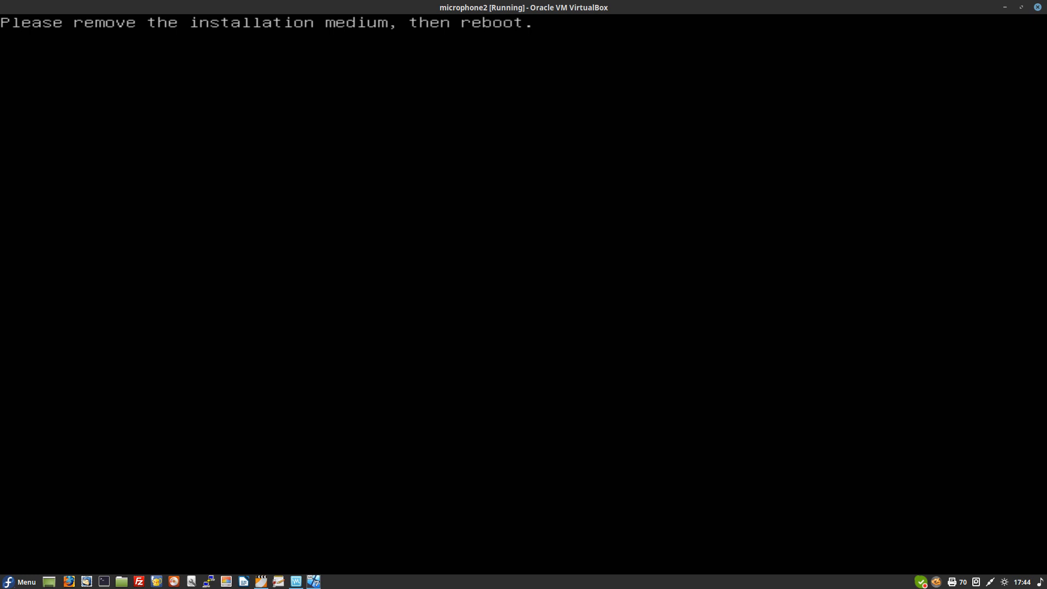
key(ctrl+c)
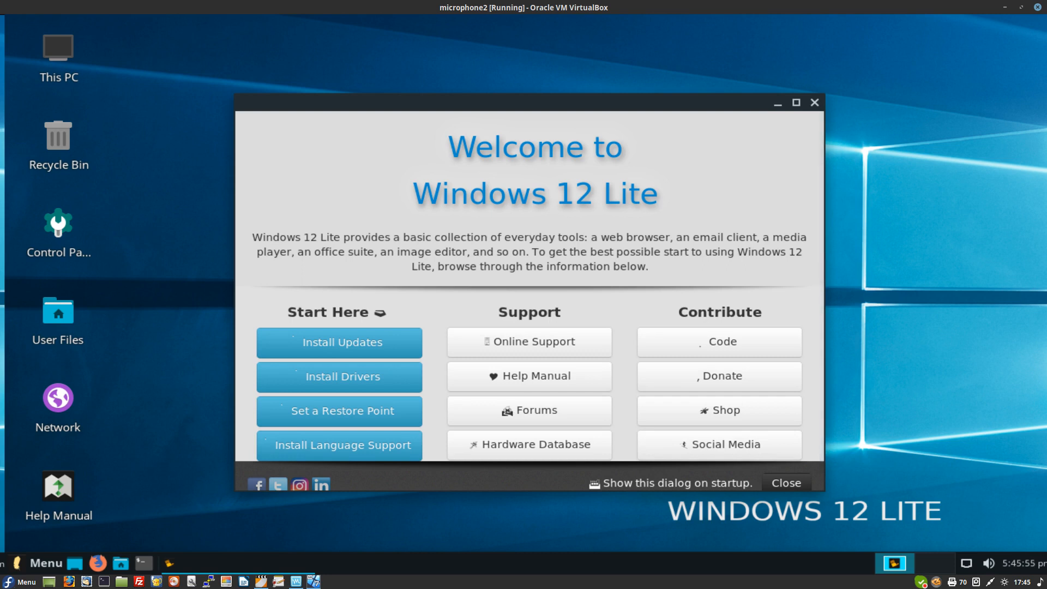
Step: Close the Welcome window and open the Whisker menu to browse the All programs list
key(alt+F4)
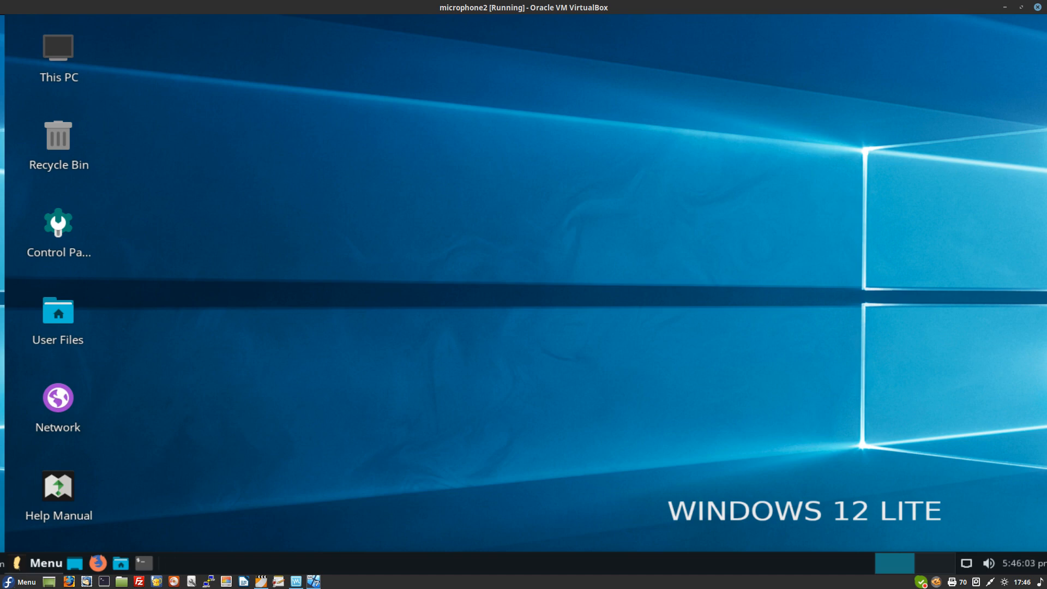
key(super)
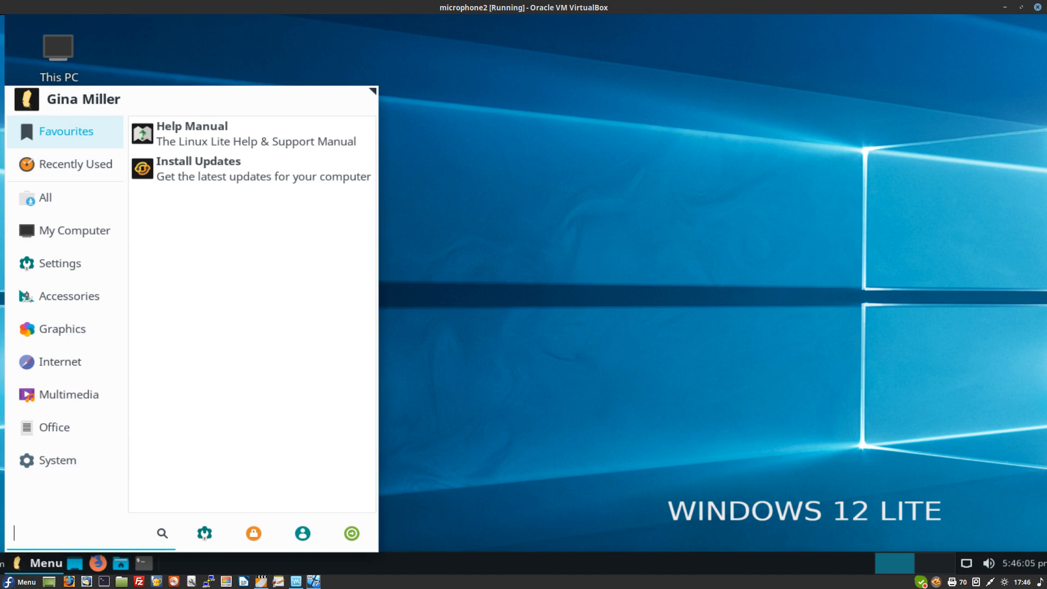
click(66, 231)
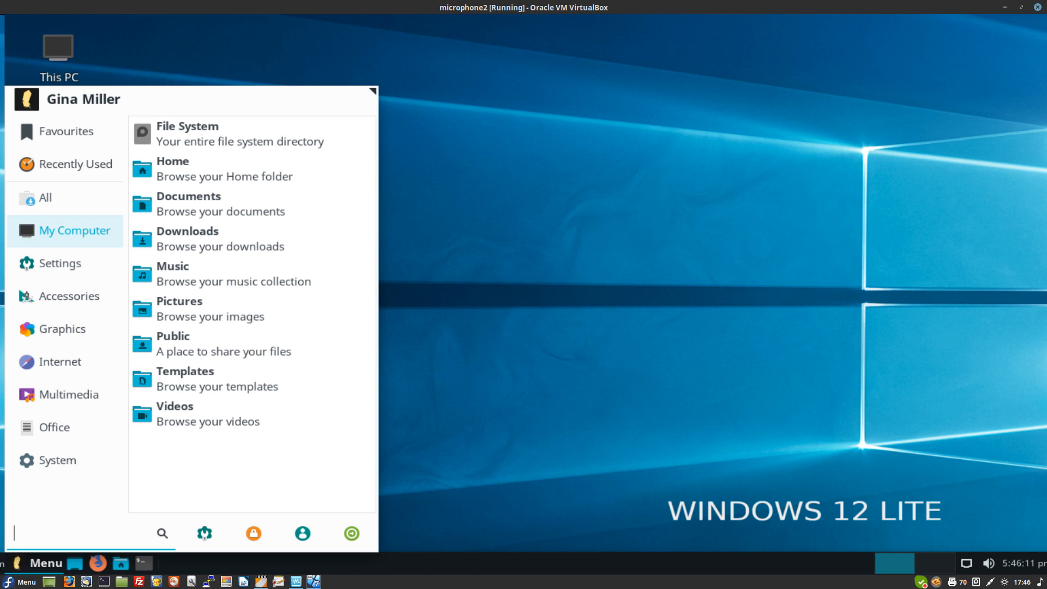
mouse_move(65, 198)
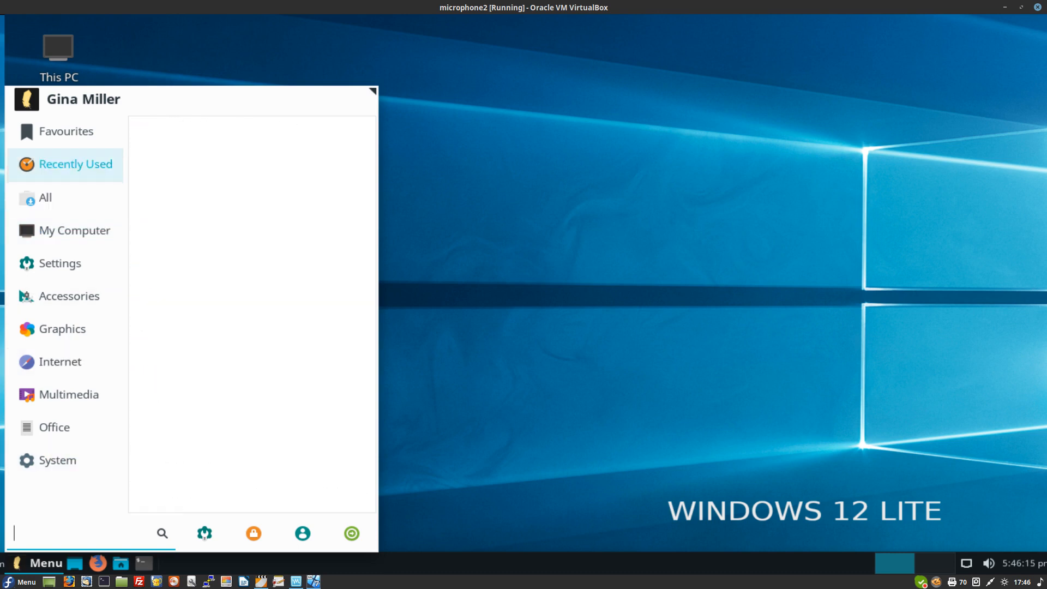
mouse_move(66, 131)
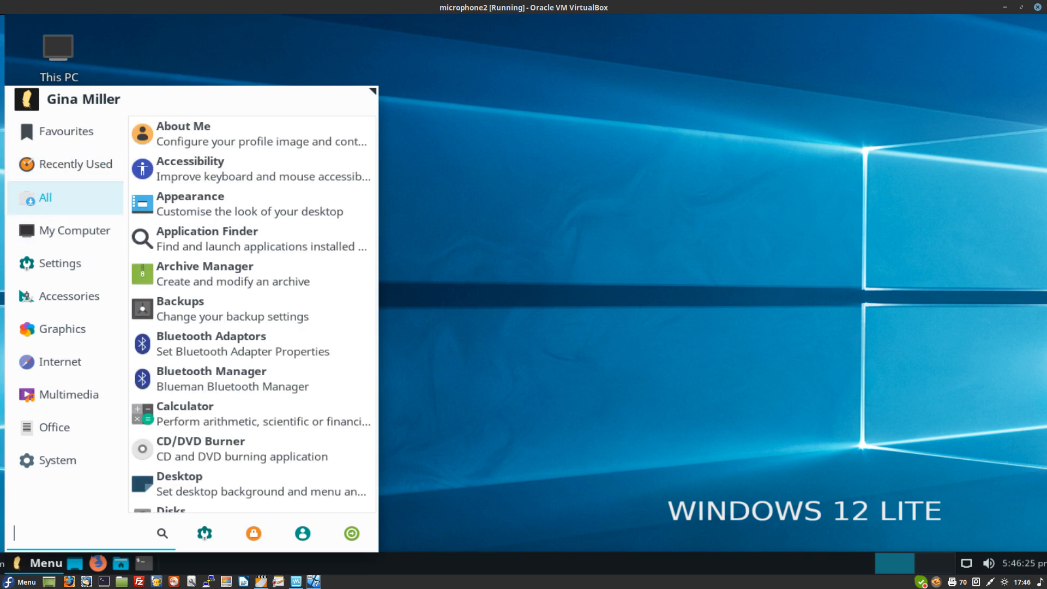
scroll(251, 257, down, 3)
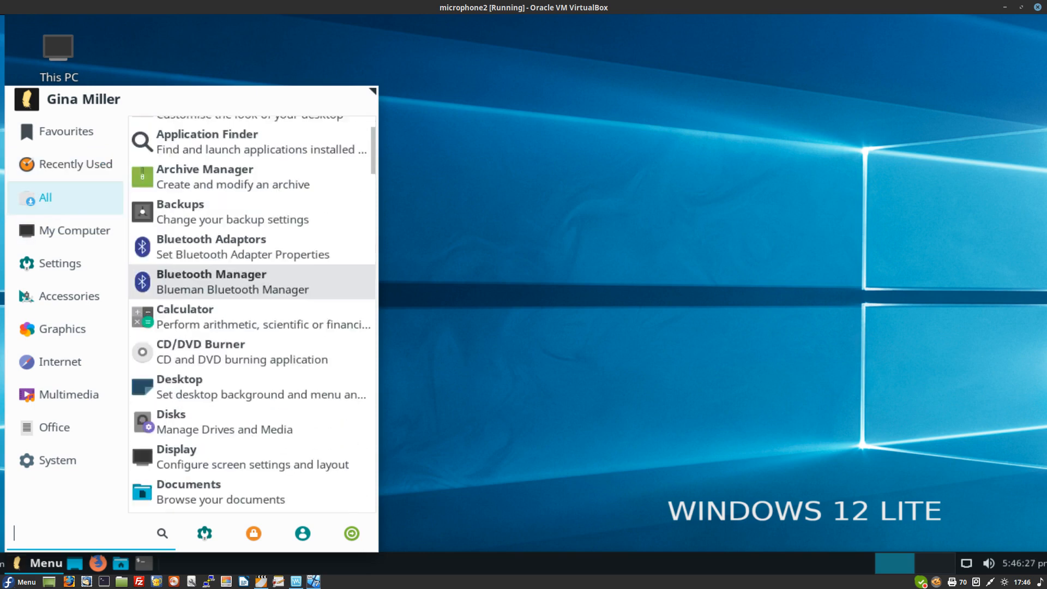
scroll(251, 251, down, 3)
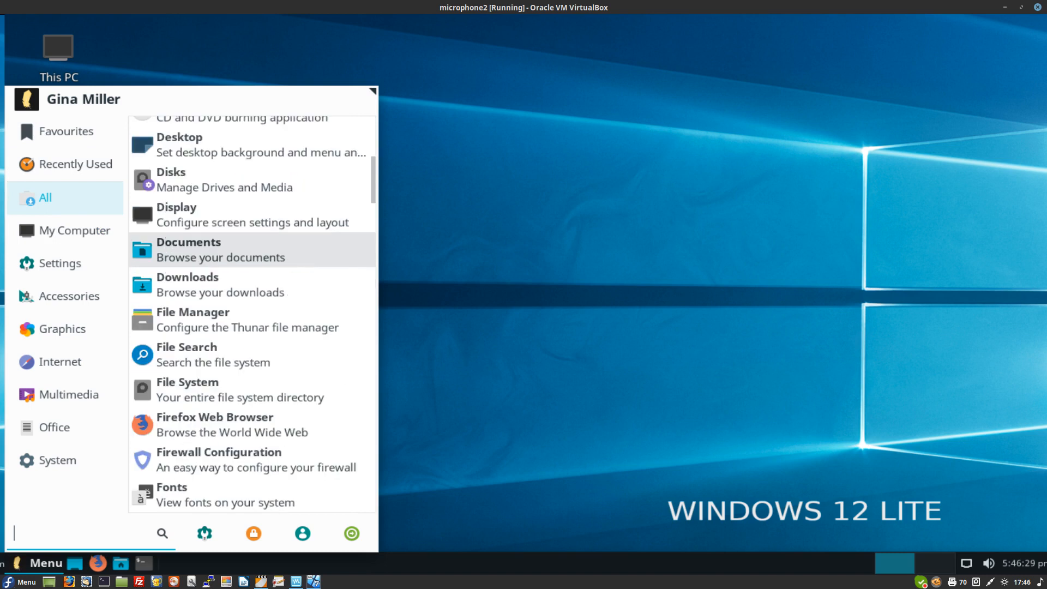
scroll(251, 256, down, 4)
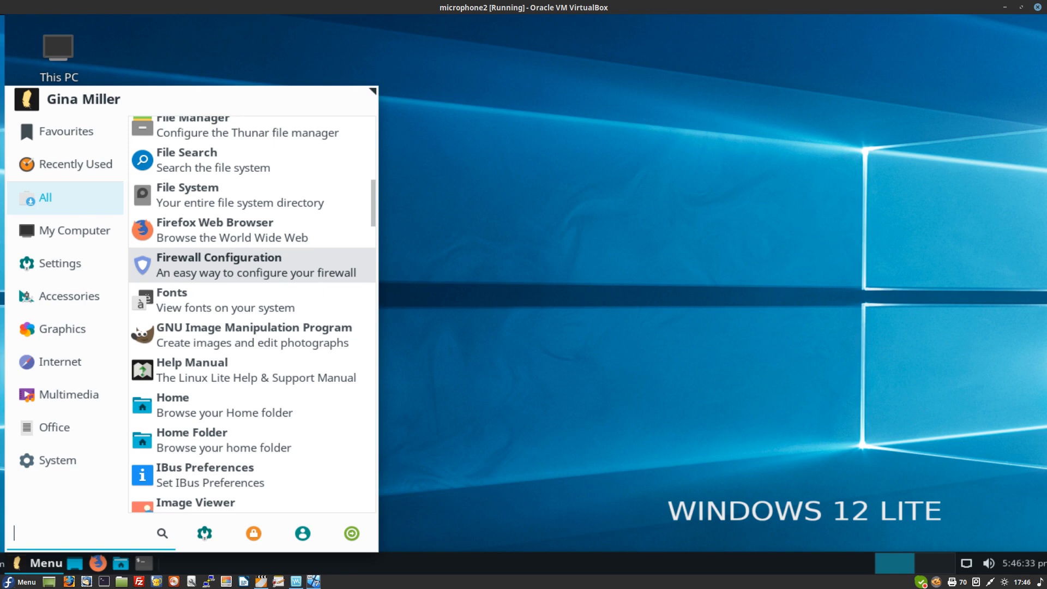
scroll(251, 273, up, 5)
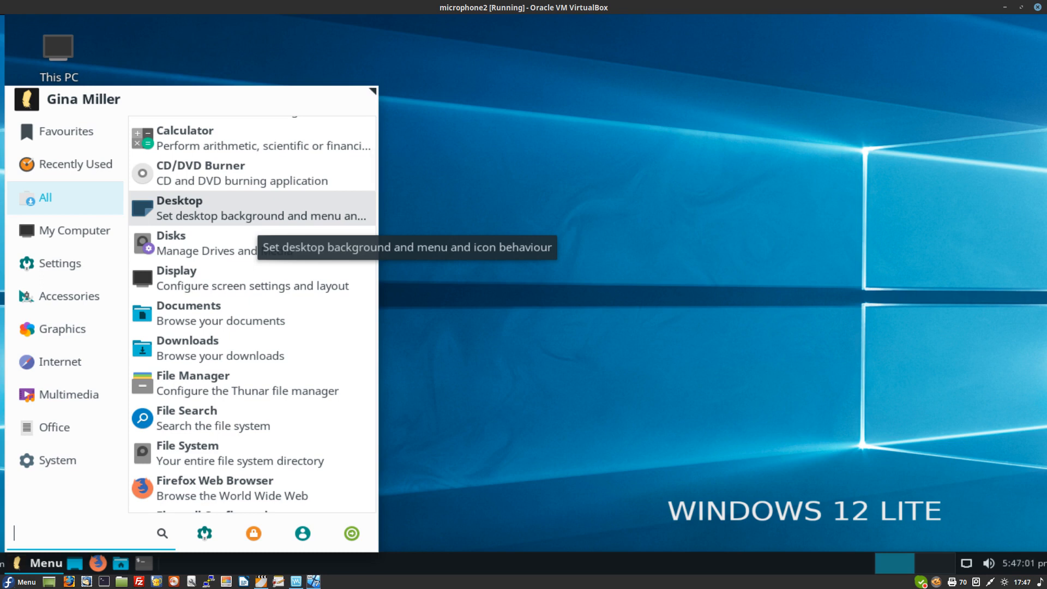
Step: Open Desktop settings and set the rocky river photo as the wallpaper
key(Return)
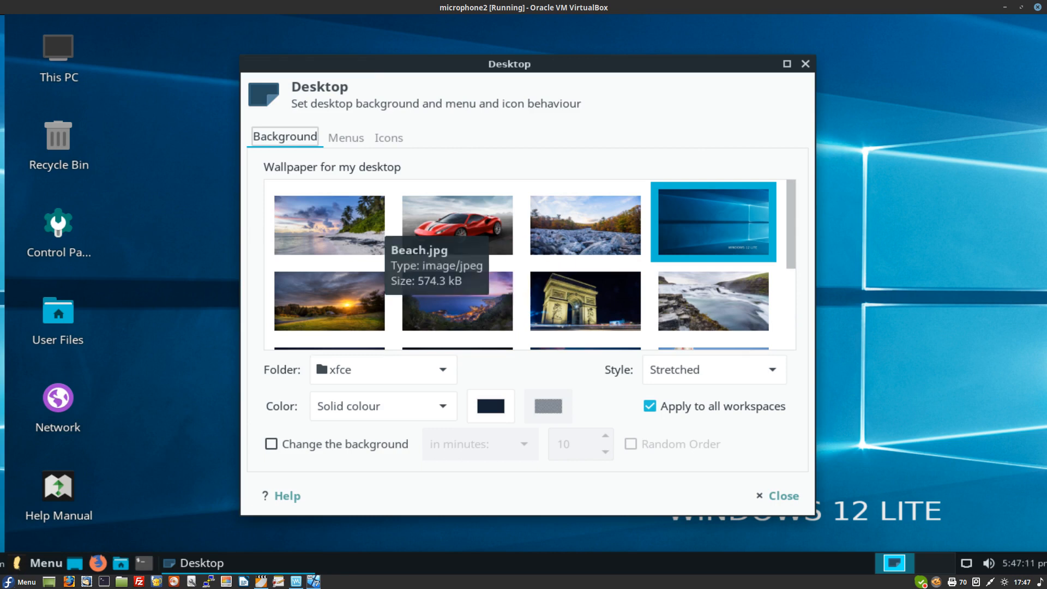
click(377, 229)
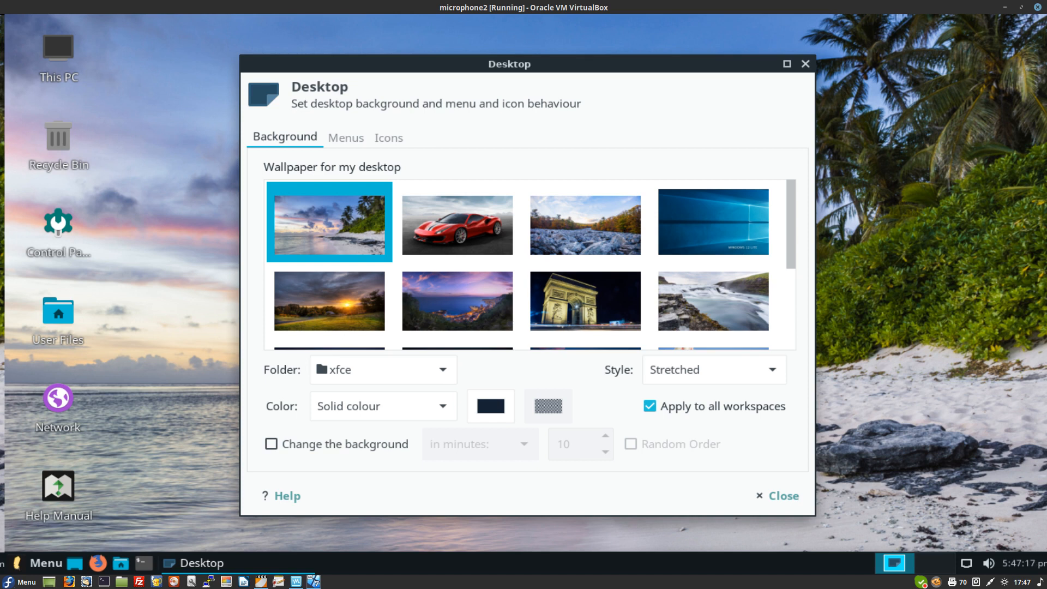
click(585, 240)
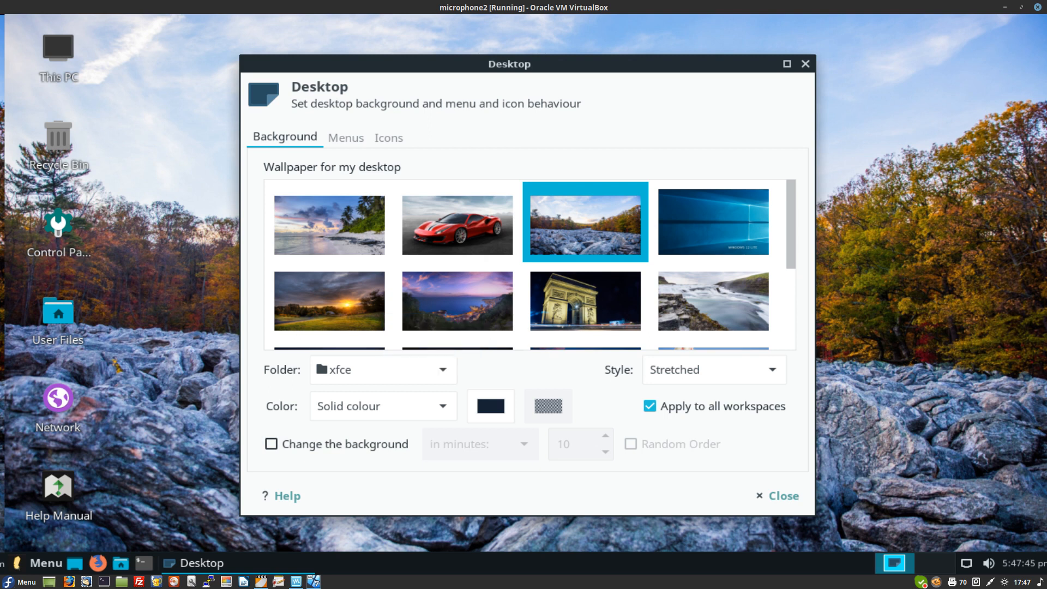
Step: Turn on Change the background, shorten its minutes interval, and close the settings
click(271, 444)
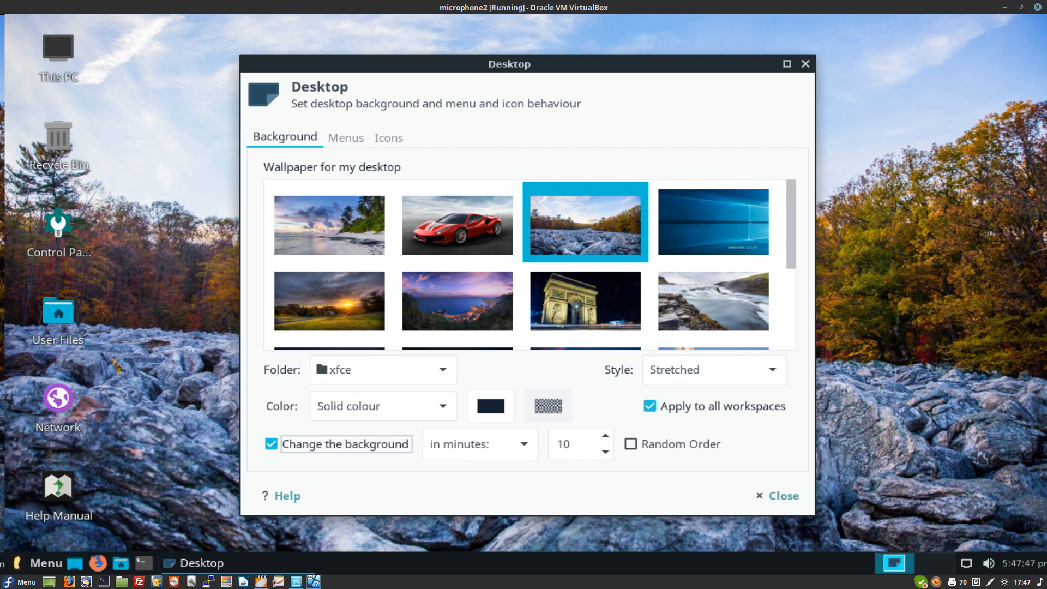
click(573, 443)
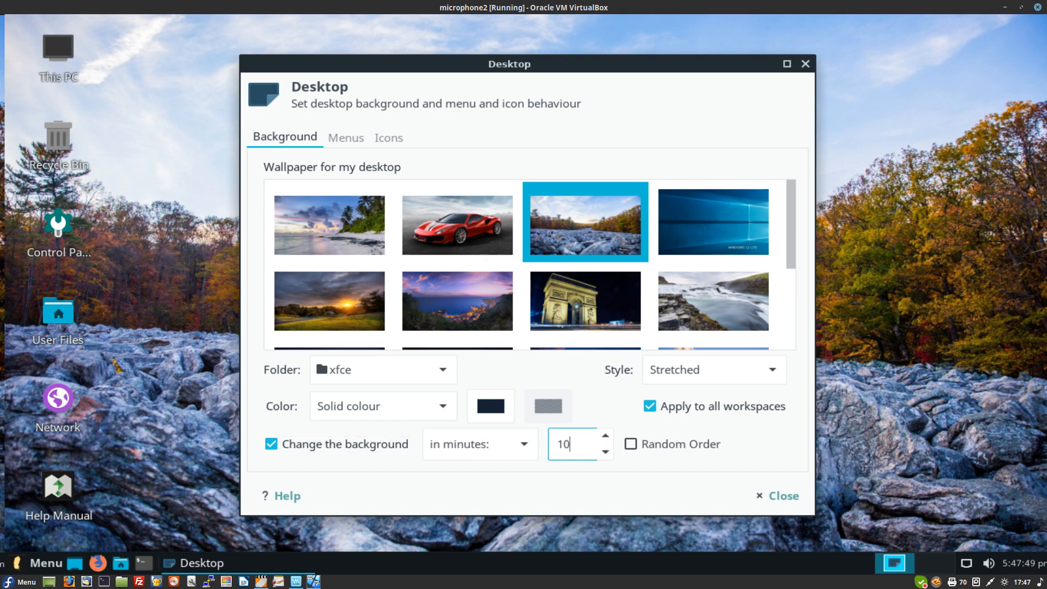
key(BackSpace)
click(777, 495)
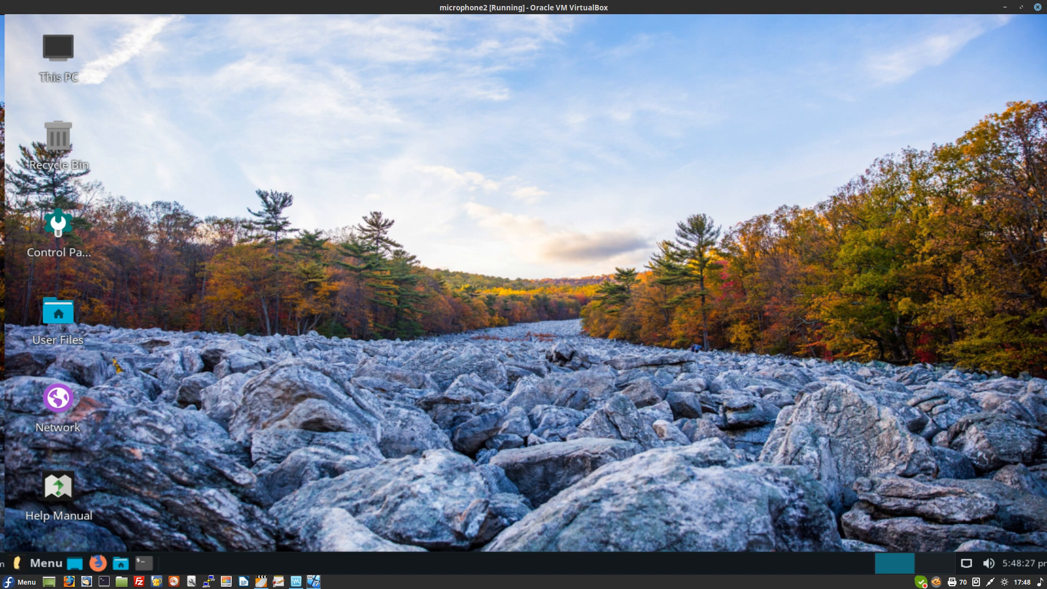
Step: Capture the entire screen and choose to save the screenshot to a file
key(Print)
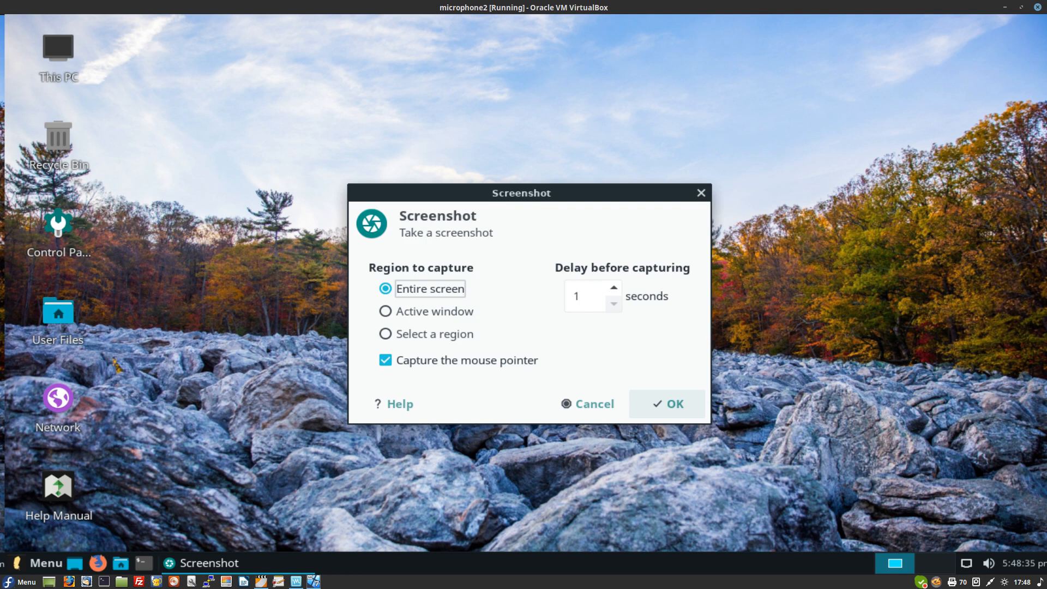
click(667, 403)
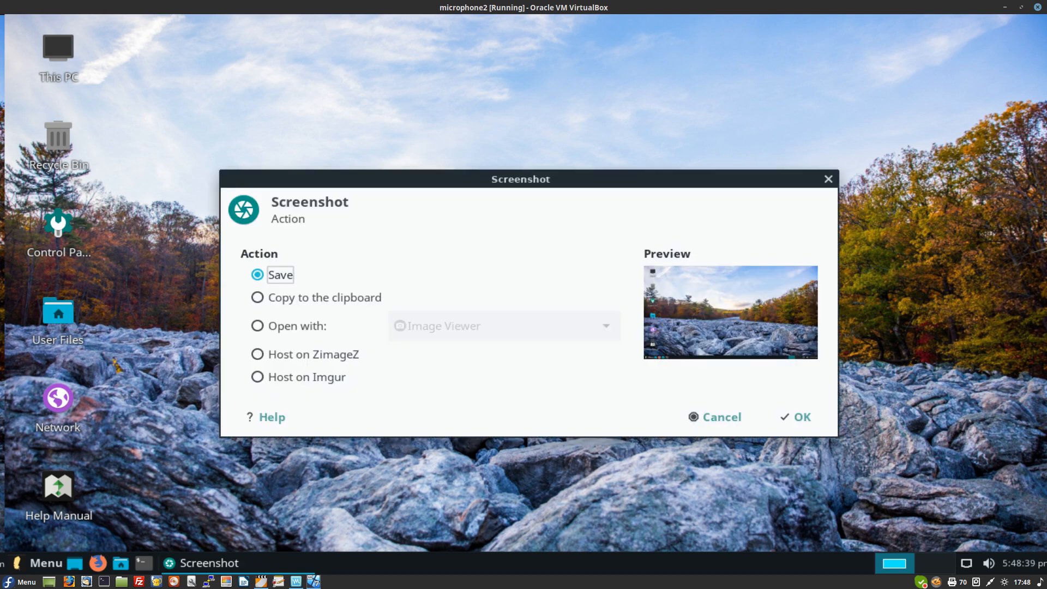
click(794, 417)
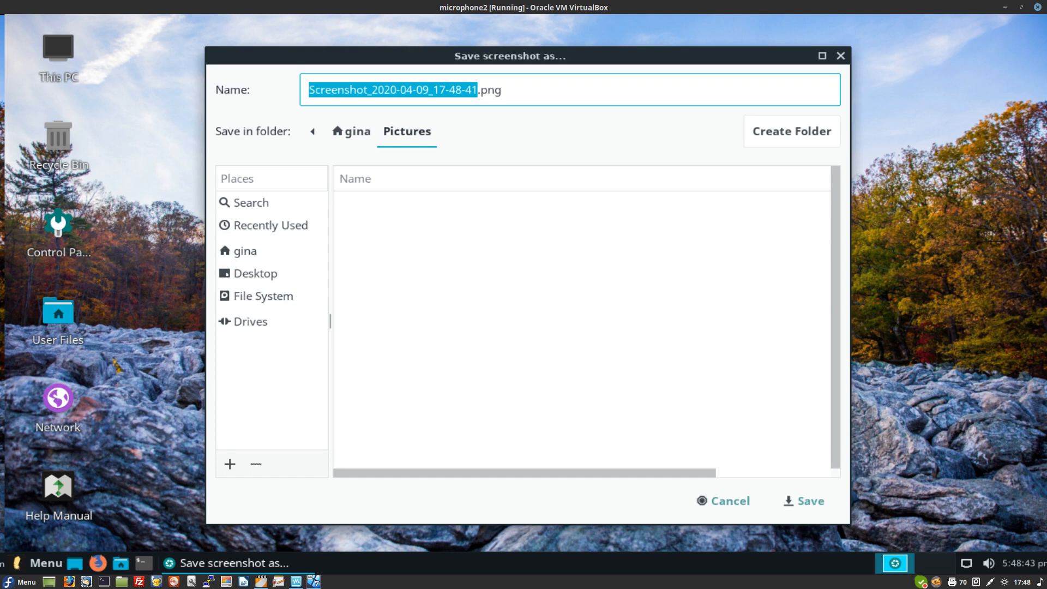
Step: Save the screenshot as river.png in the home folder
click(245, 251)
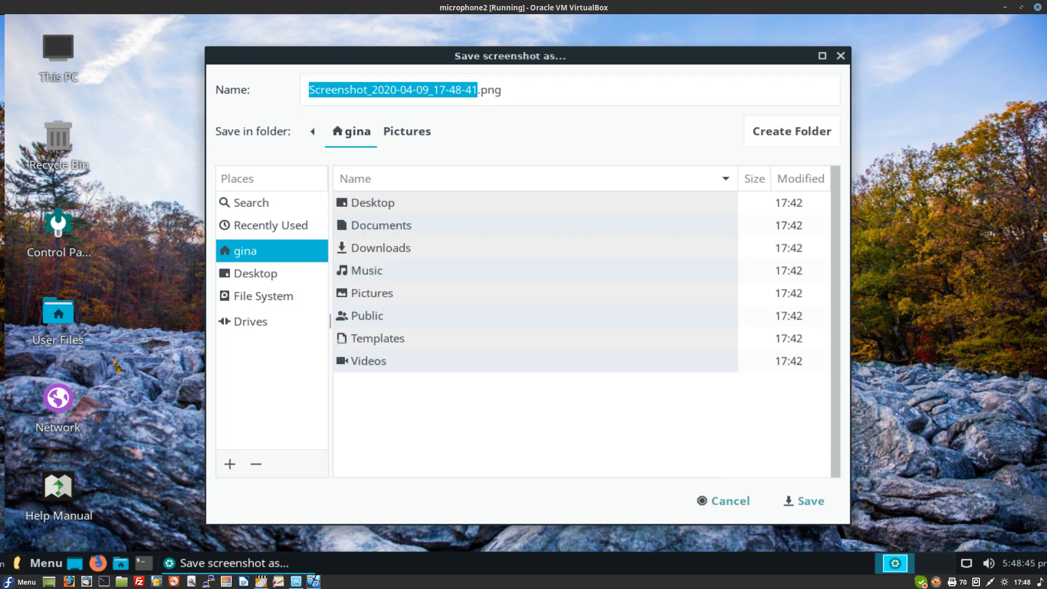
click(372, 292)
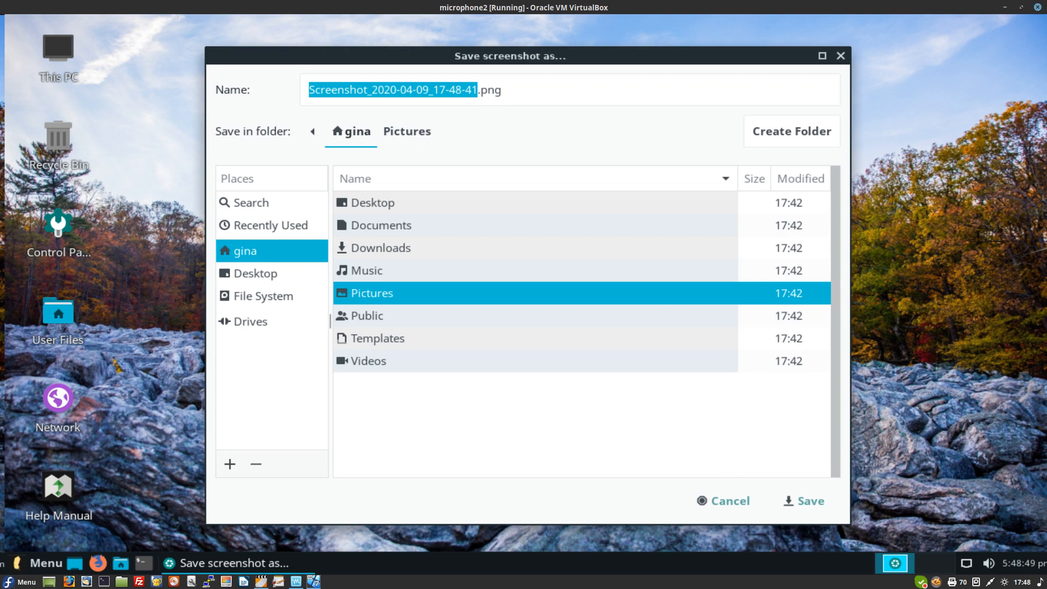
click(481, 90)
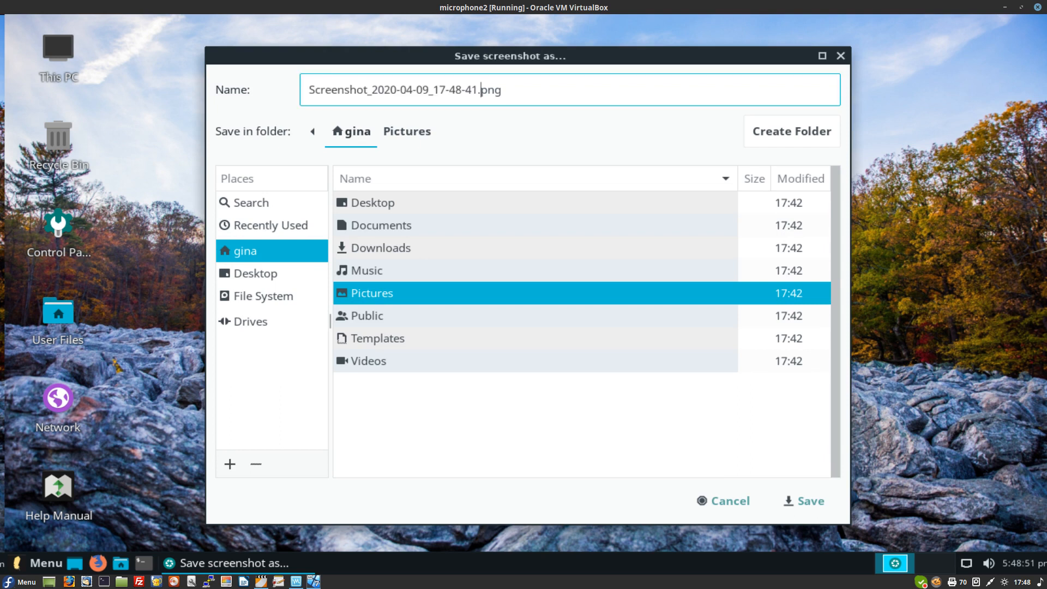
key(BackSpace)
key(BackSpace)
key(BackSpace)
key(BackSpace)
key(BackSpace)
key(BackSpace)
key(BackSpace)
key(BackSpace)
key(BackSpace)
key(BackSpace)
key(BackSpace)
key(BackSpace)
key(BackSpace)
key(BackSpace)
key(BackSpace)
key(BackSpace)
key(BackSpace)
key(BackSpace)
key(BackSpace)
key(BackSpace)
key(BackSpace)
key(BackSpace)
key(BackSpace)
key(BackSpace)
key(BackSpace)
key(BackSpace)
key(BackSpace)
key(BackSpace)
key(BackSpace)
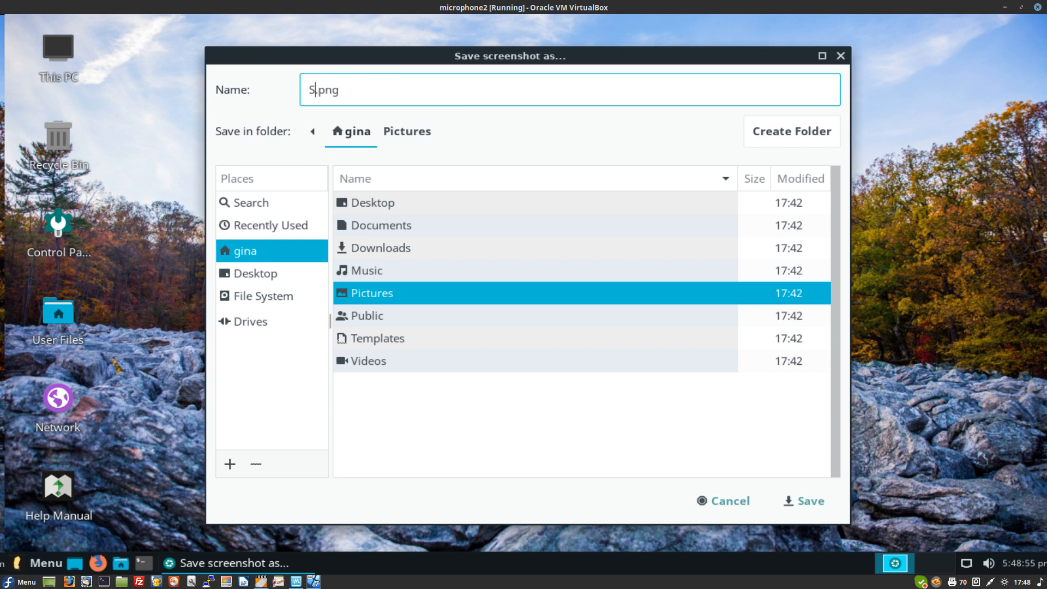
key(BackSpace)
text(riv)
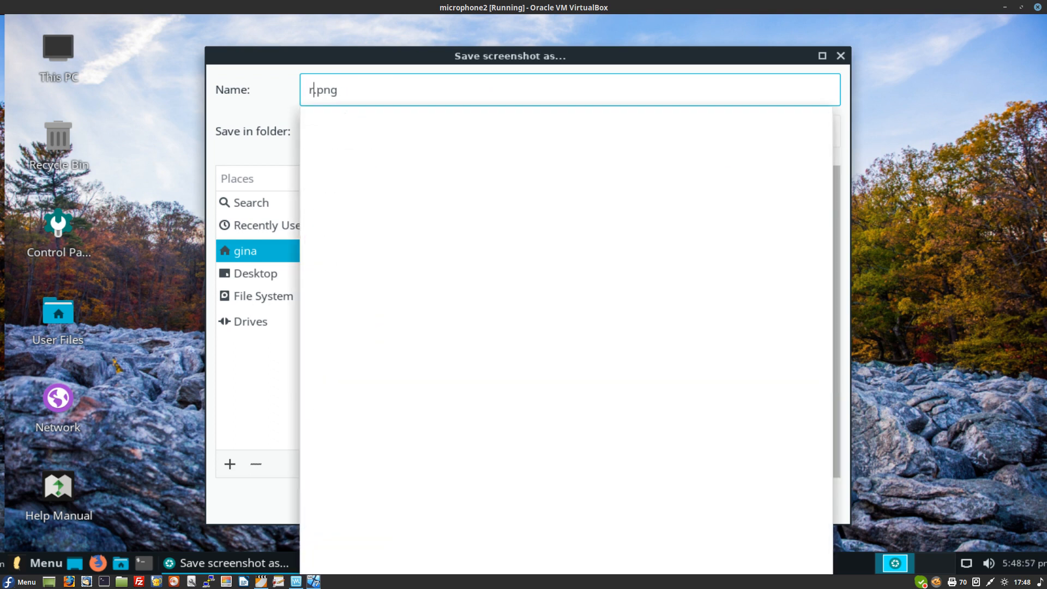
text(er)
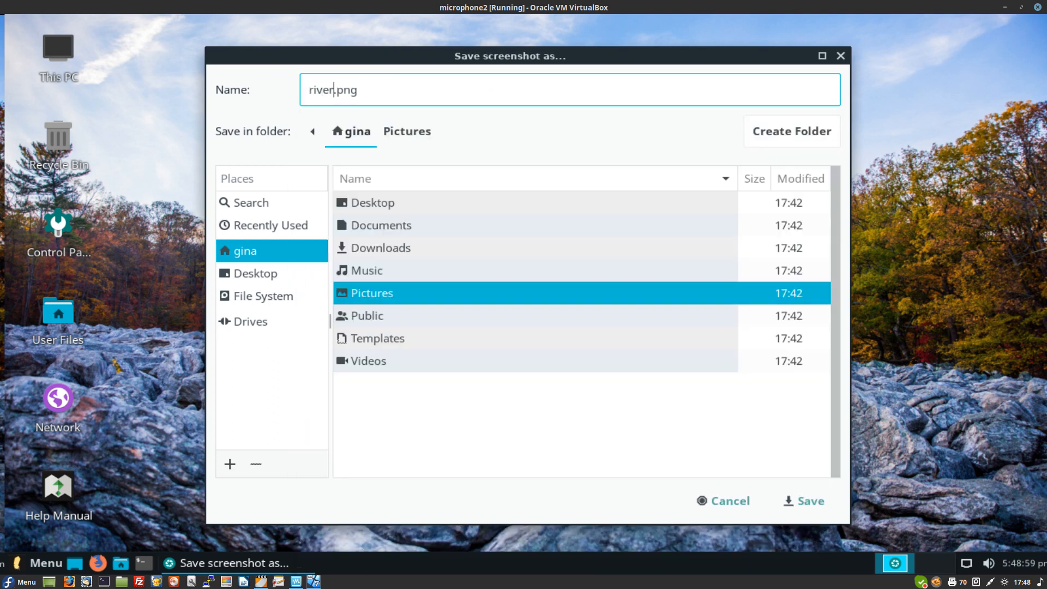
key(Return)
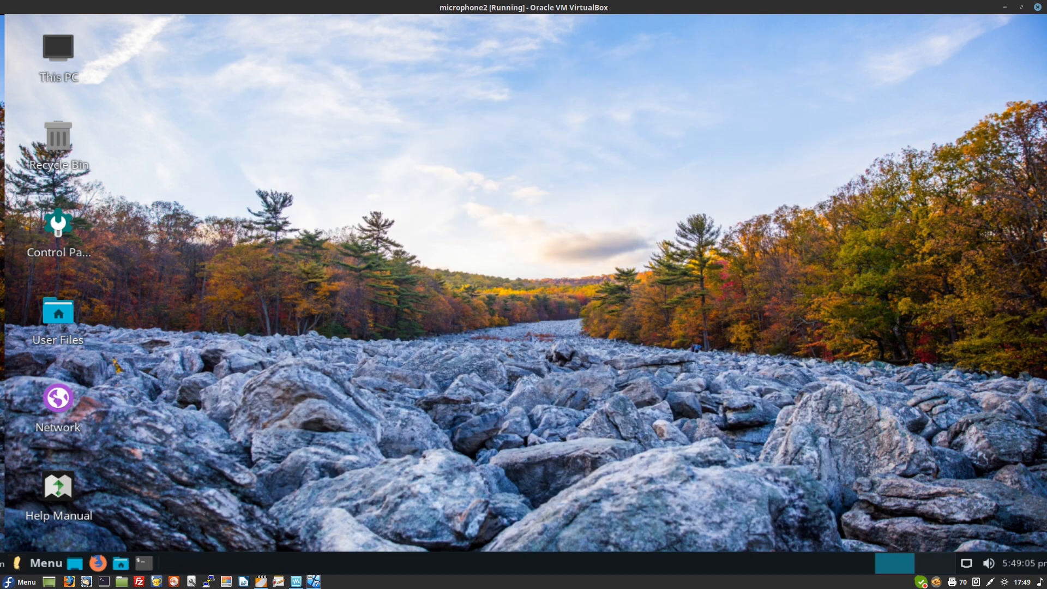
Step: Open the file manager in the home folder and copy river.png
click(120, 562)
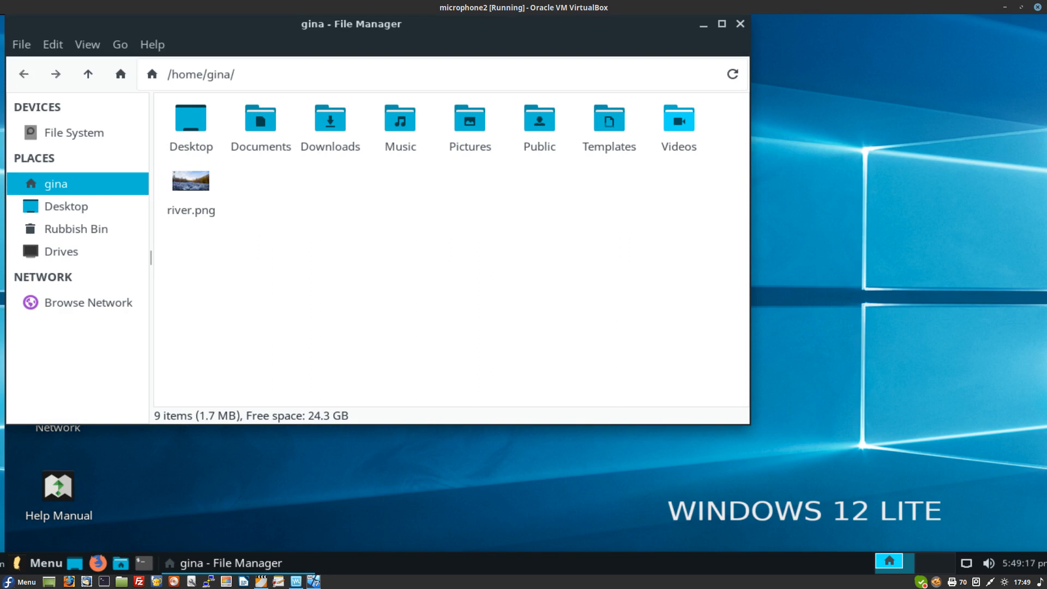
click(469, 119)
key(Return)
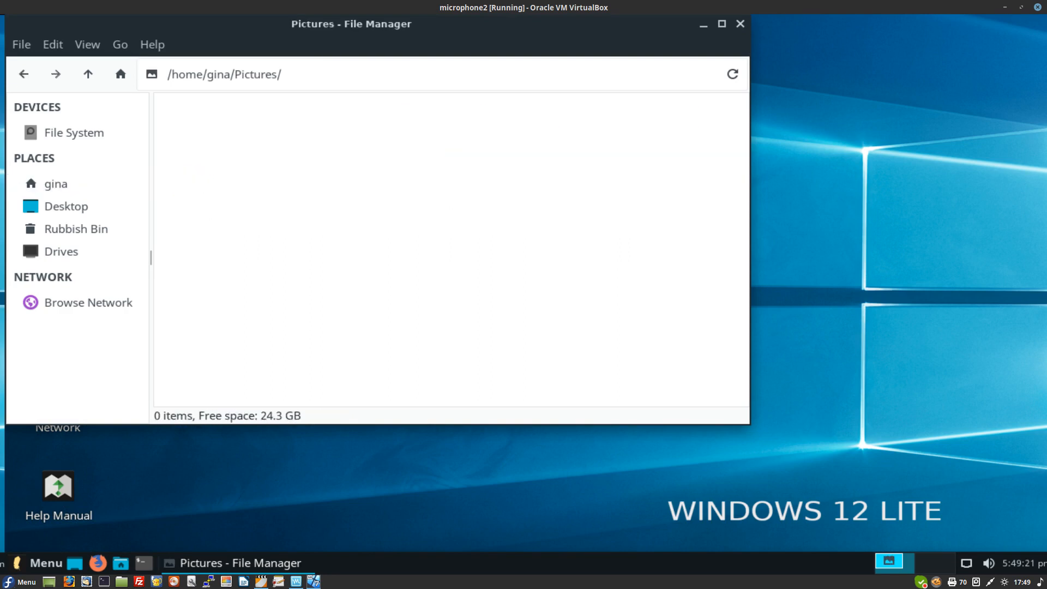
click(23, 74)
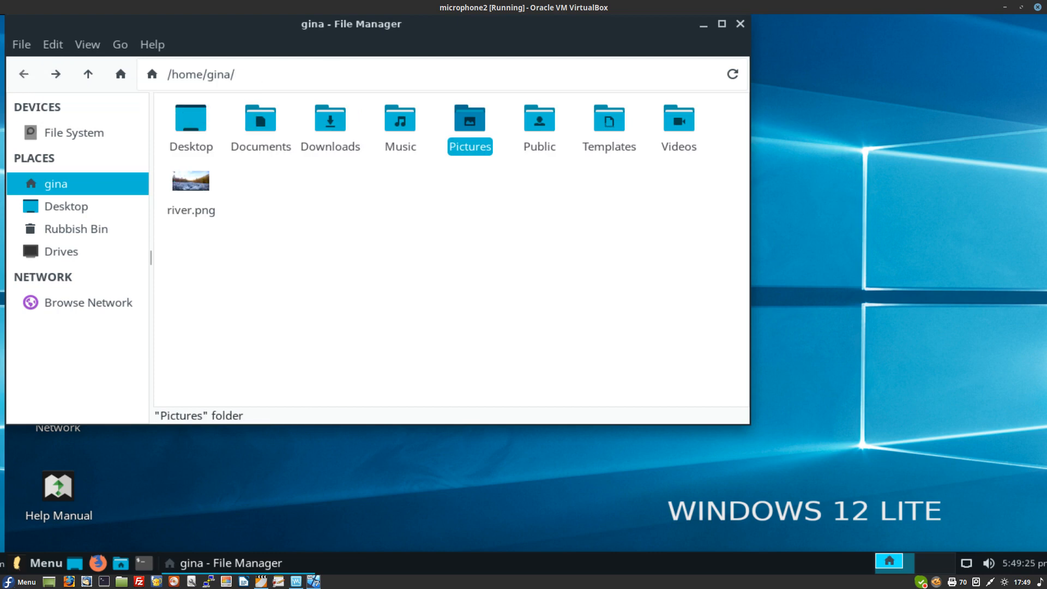
click(190, 196)
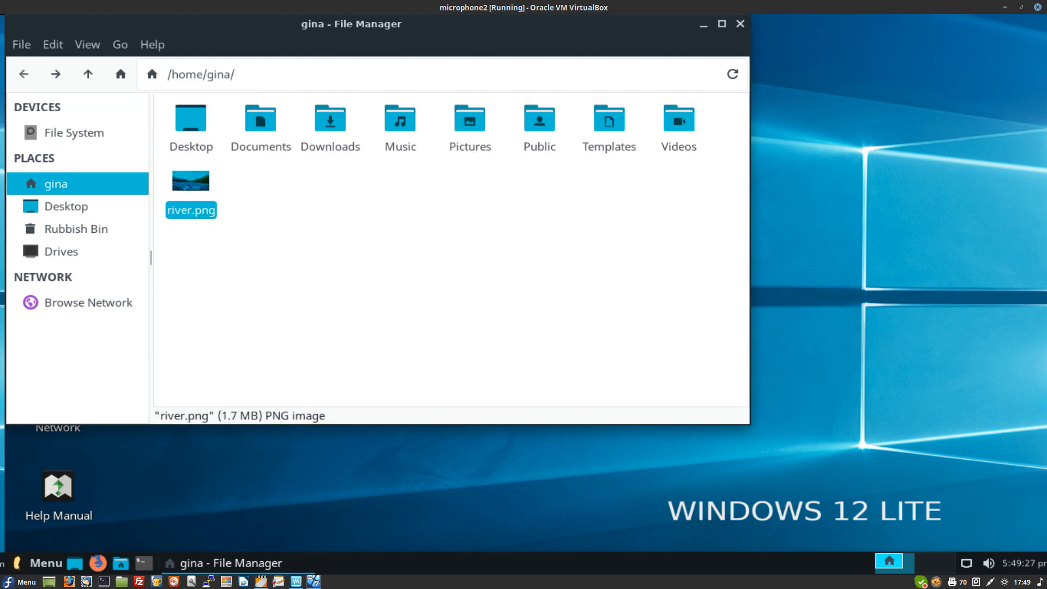
right_click(202, 176)
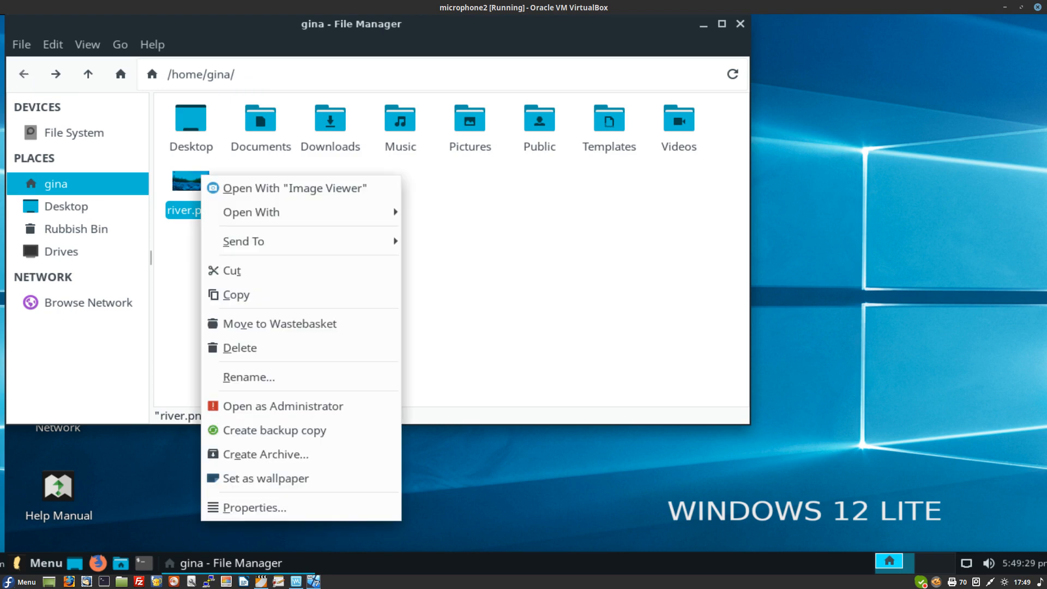
click(237, 294)
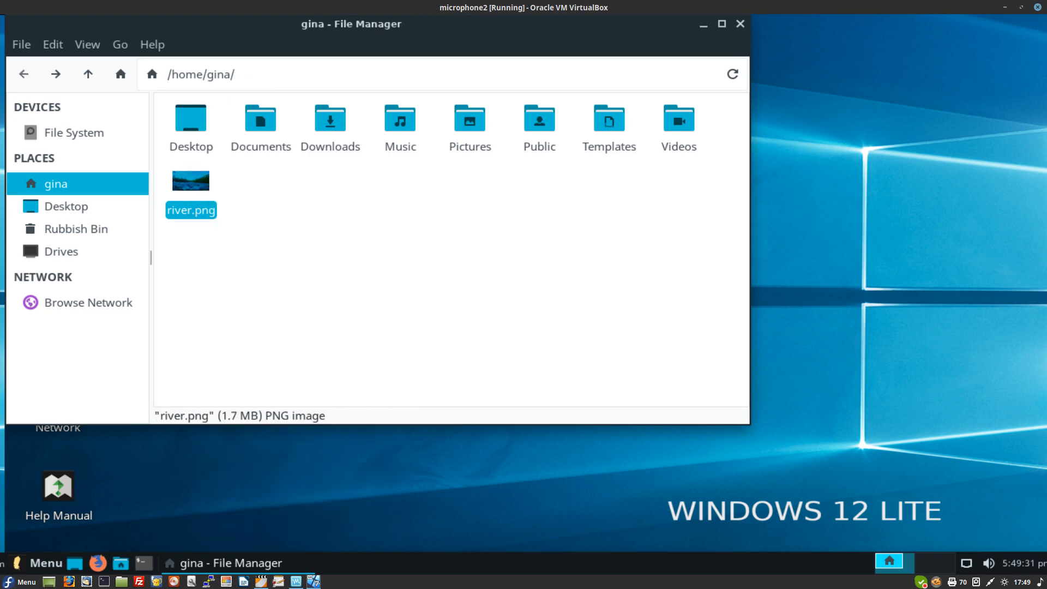
Step: Paste river.png into Pictures, delete the home-folder original, and open Pictures
double_click(469, 125)
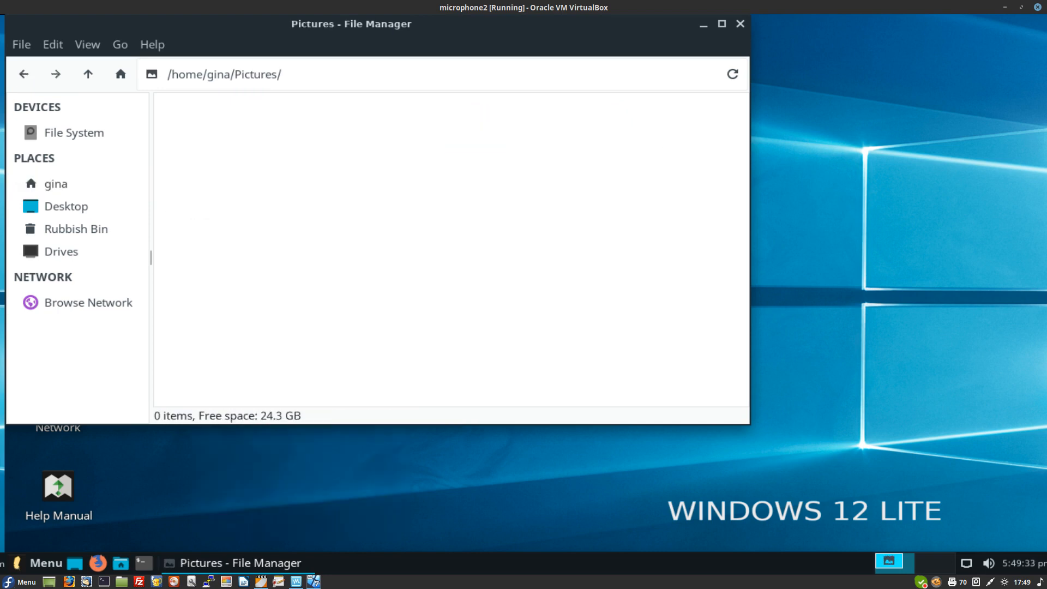
right_click(400, 154)
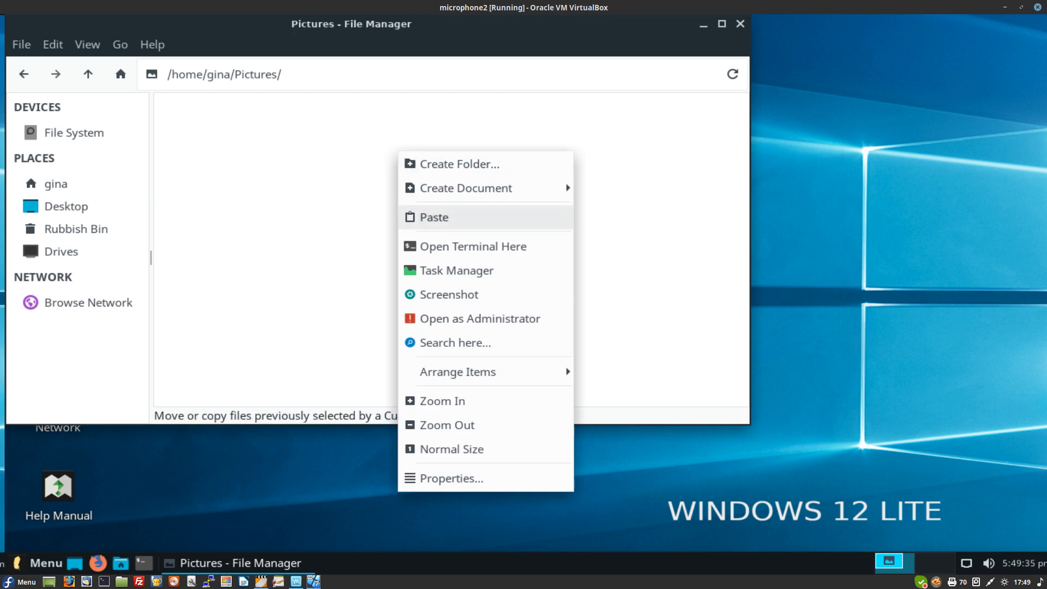
key(Return)
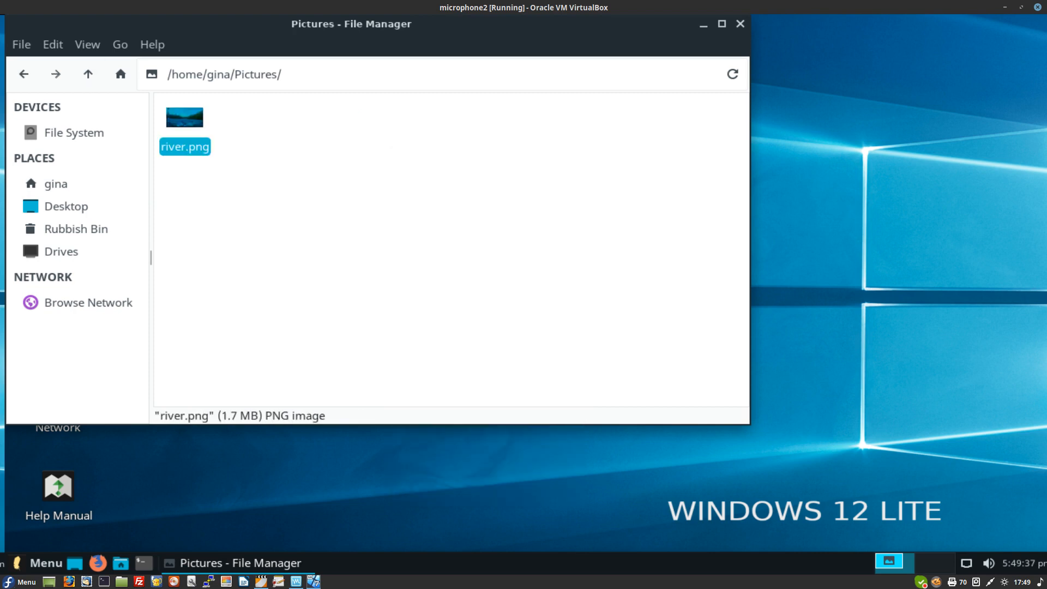
click(23, 74)
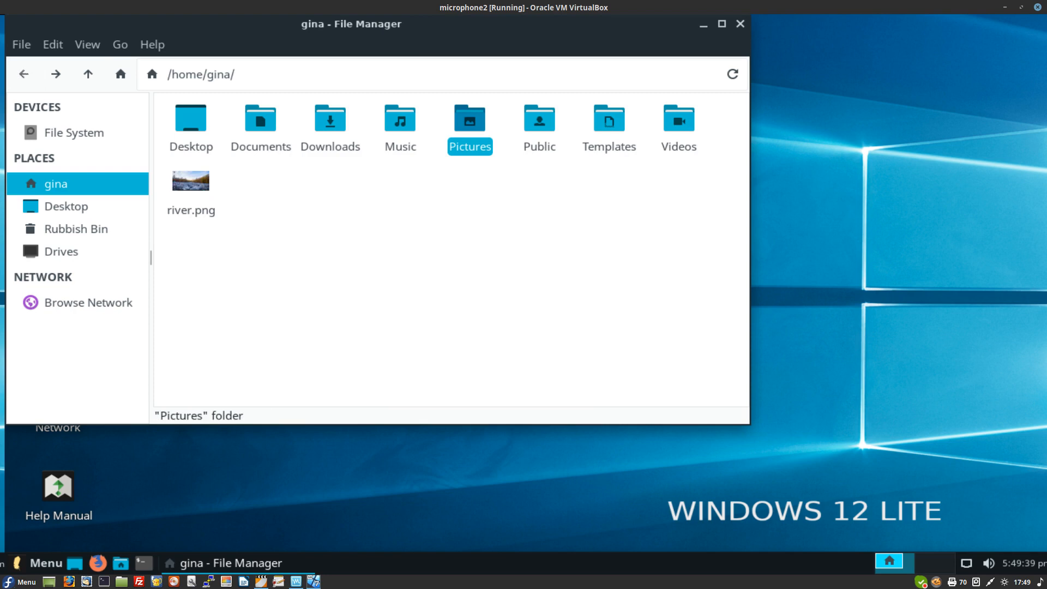
click(295, 248)
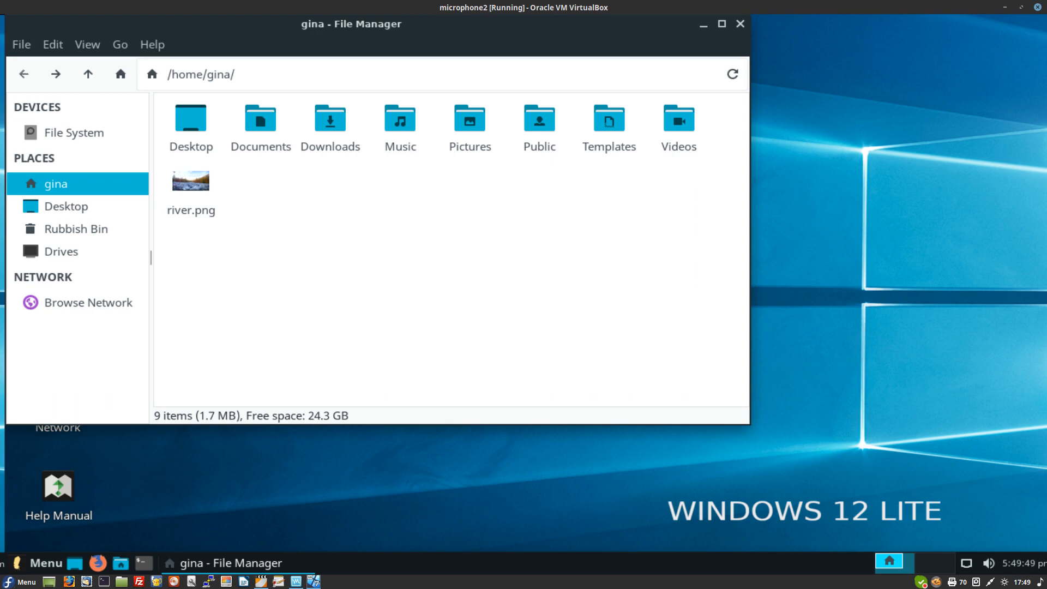
click(190, 197)
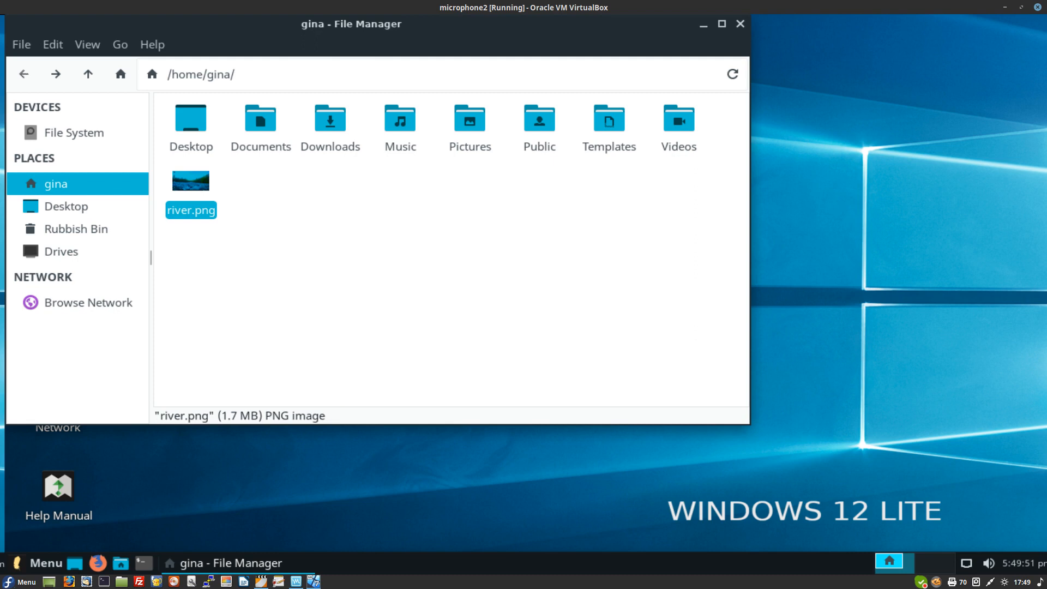
key(Delete)
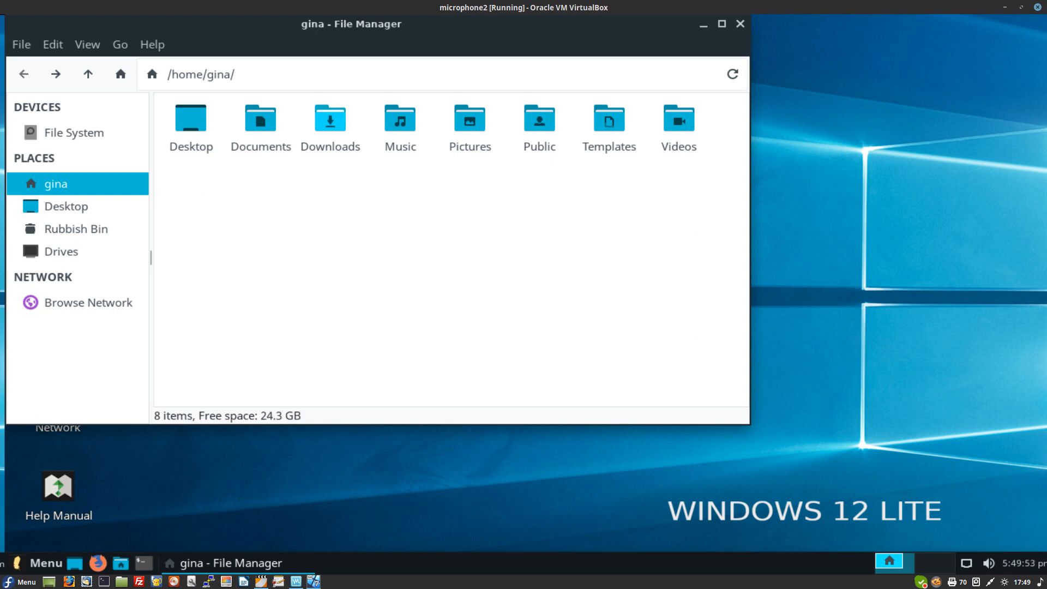
double_click(470, 121)
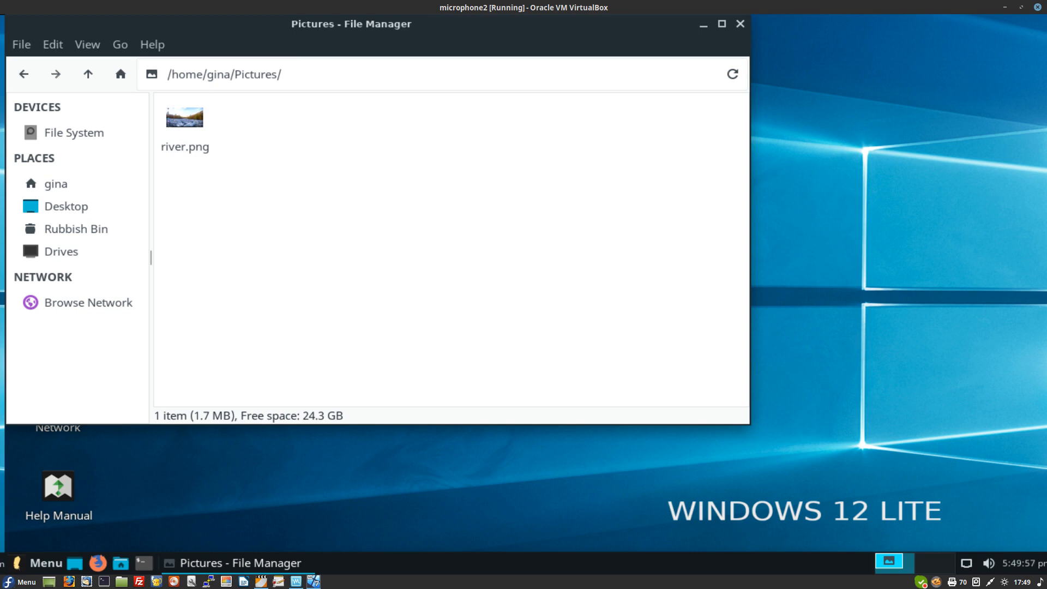
Step: Preview river.png in the image viewer, then close the viewer
right_click(193, 115)
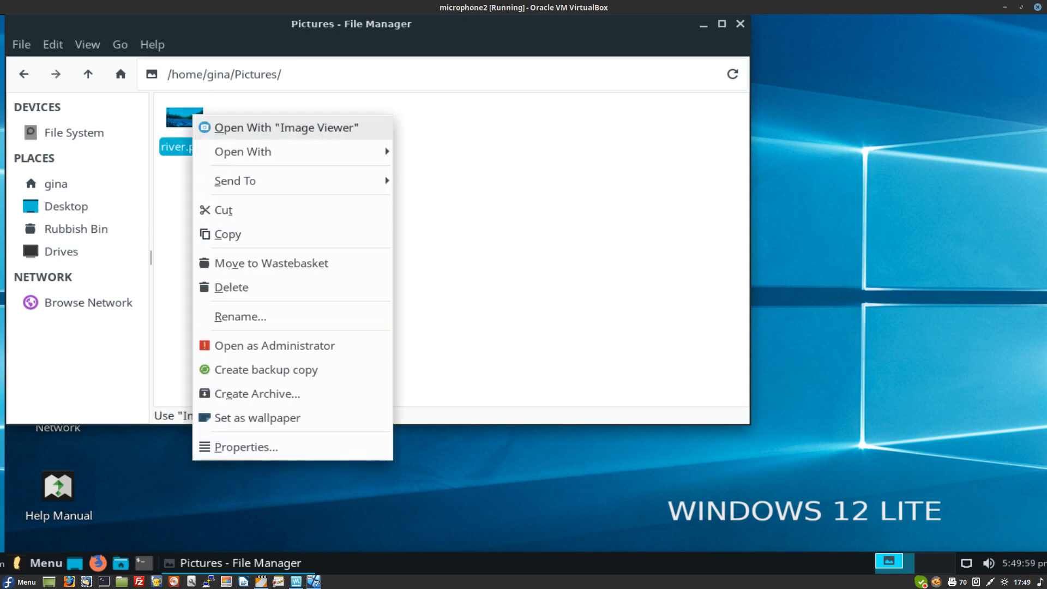
click(286, 128)
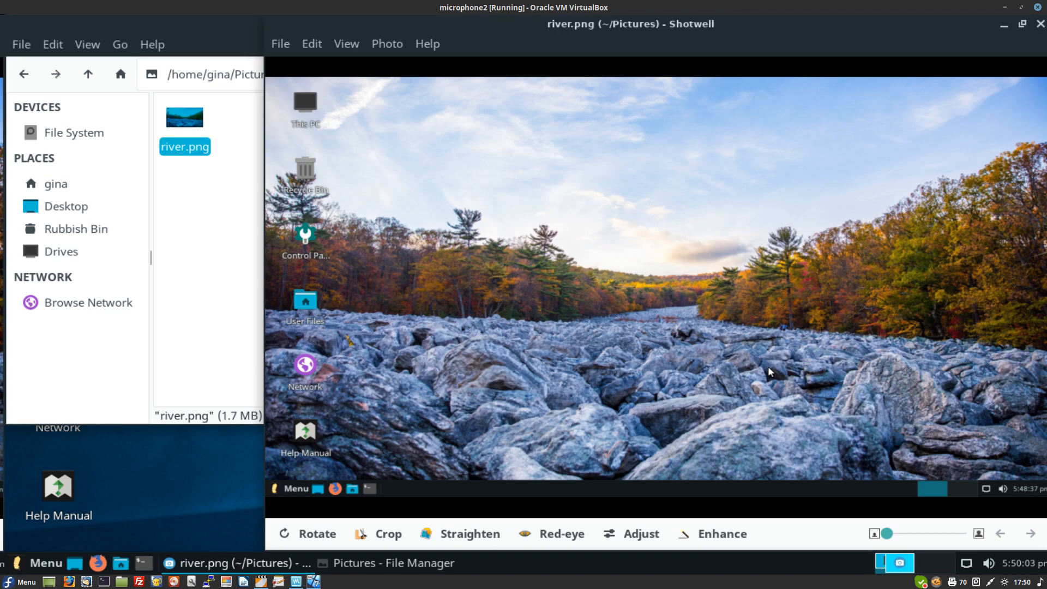
click(1039, 23)
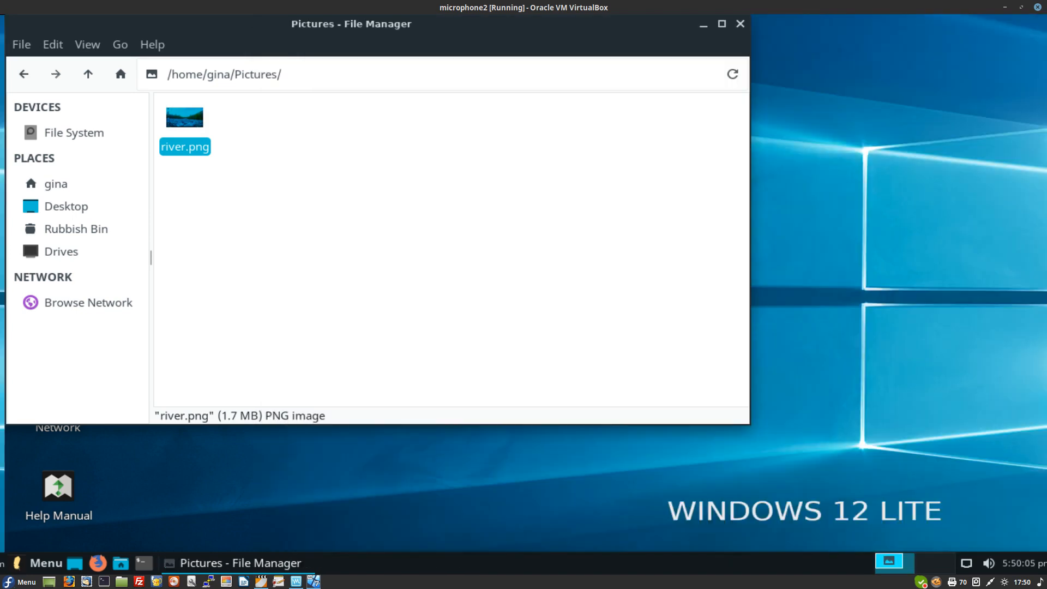
Step: Open river.png with GNU Image Manipulation Program from the Open With menu
right_click(196, 116)
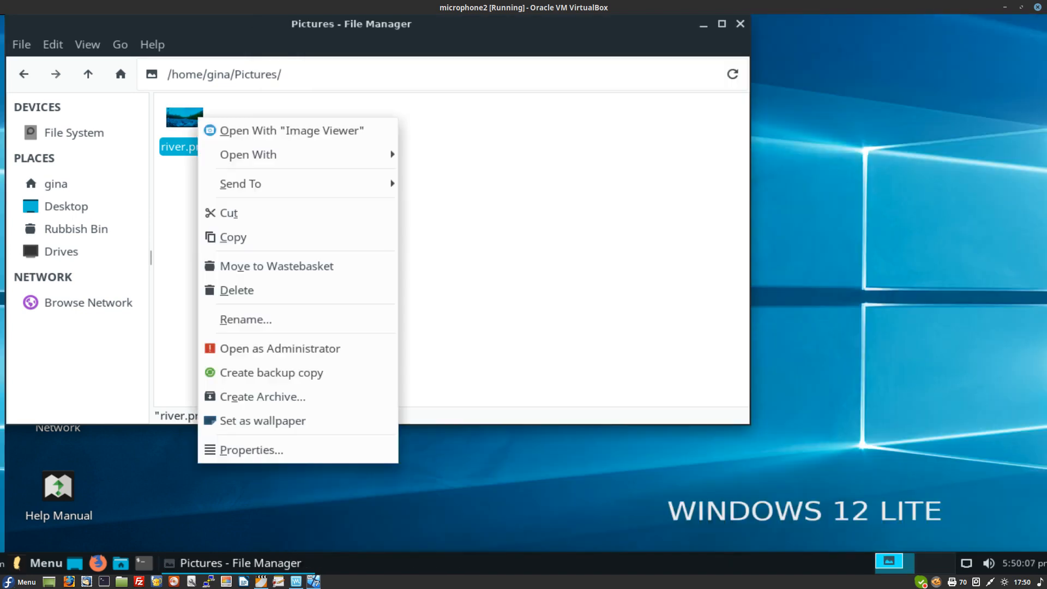
mouse_move(248, 154)
key(Right)
key(Down)
key(Down)
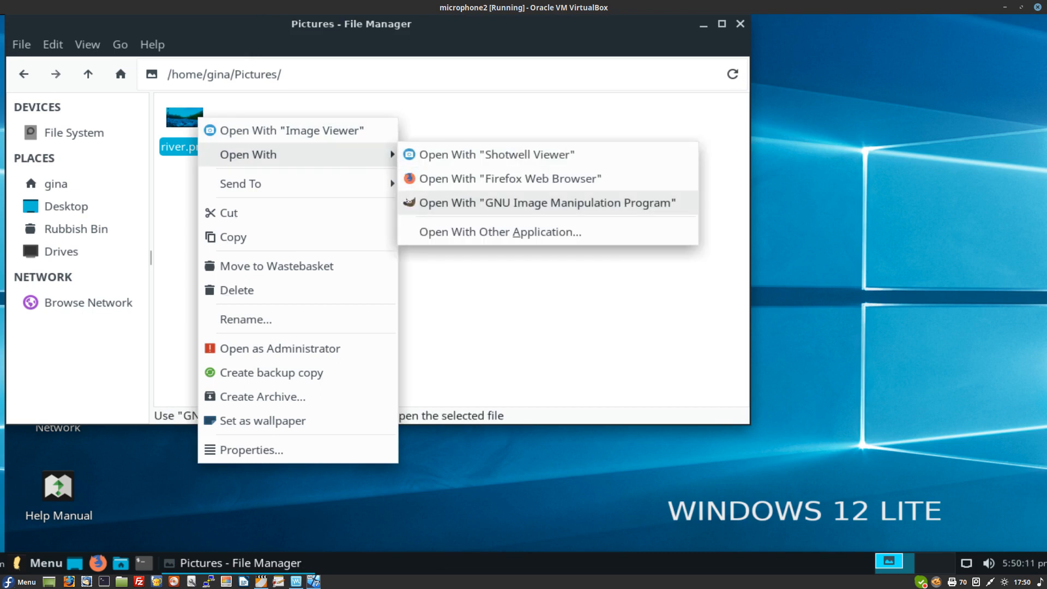
key(Return)
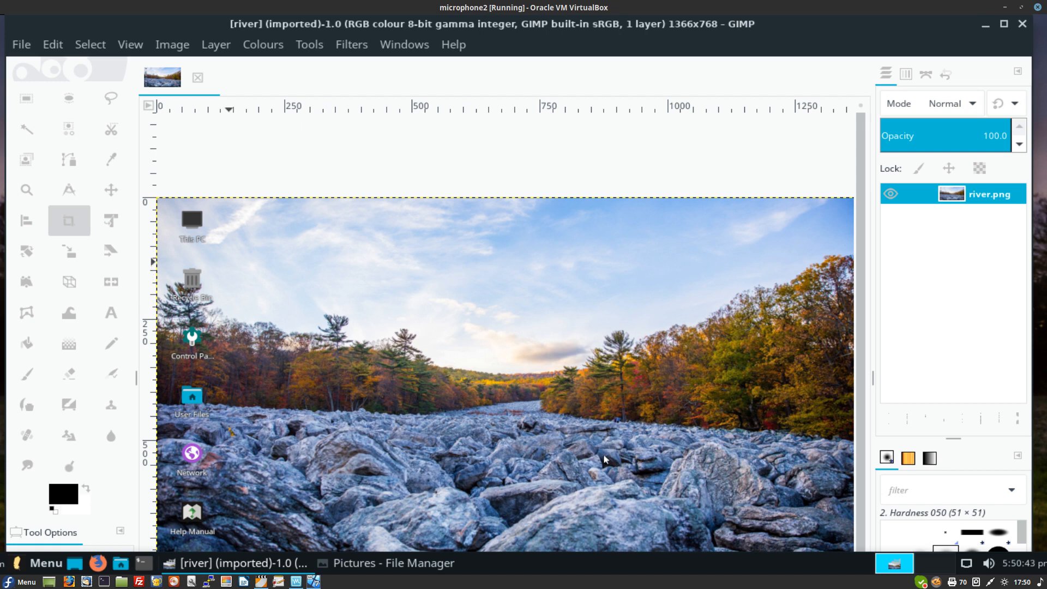
Step: Cut a rectangle covering most of the photo and paste it as a new 1322x696 image
key(r)
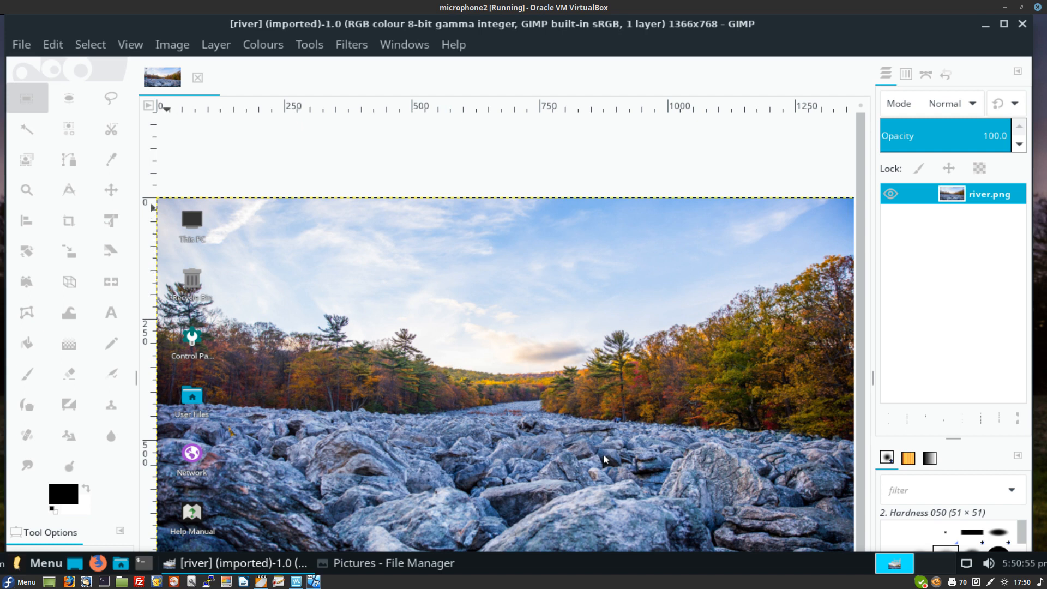
mouse_move(167, 205)
mouse_down()
mouse_move(301, 408)
mouse_move(454, 493)
mouse_move(649, 533)
mouse_move(838, 542)
mouse_up()
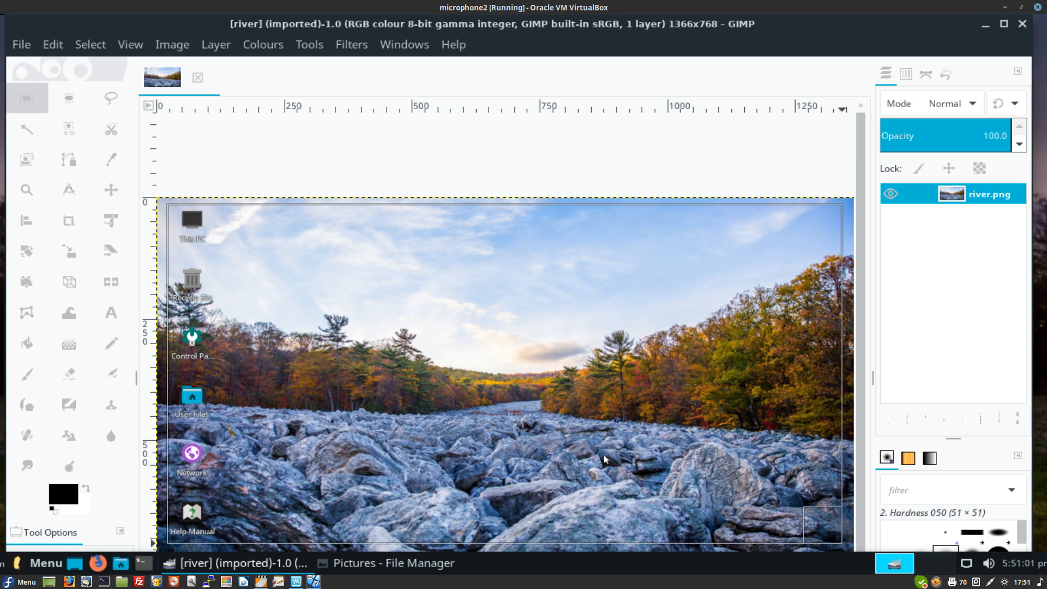
drag(604, 459, 604, 459)
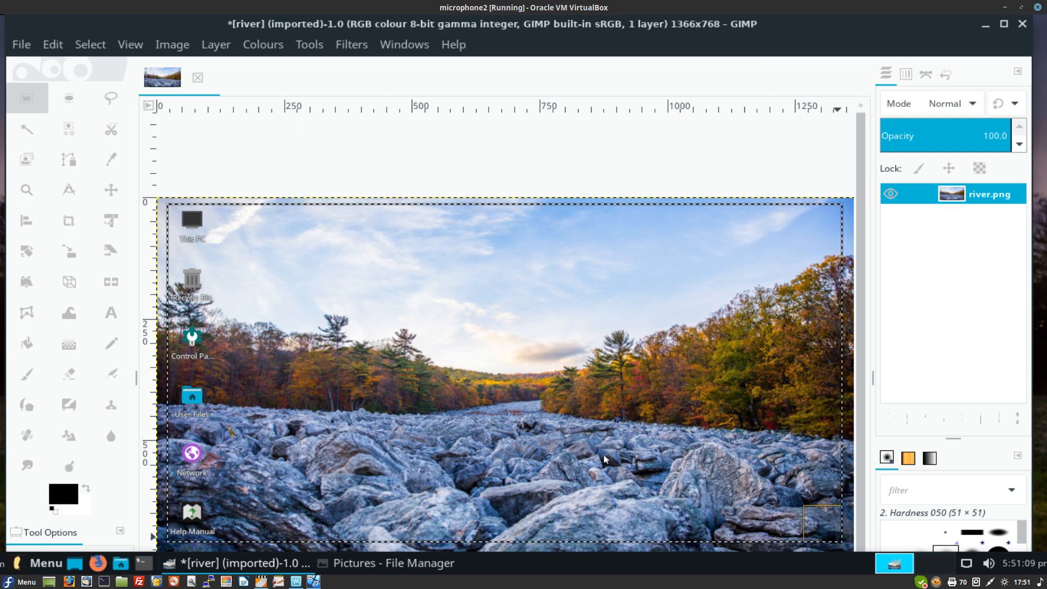
key(ctrl+x)
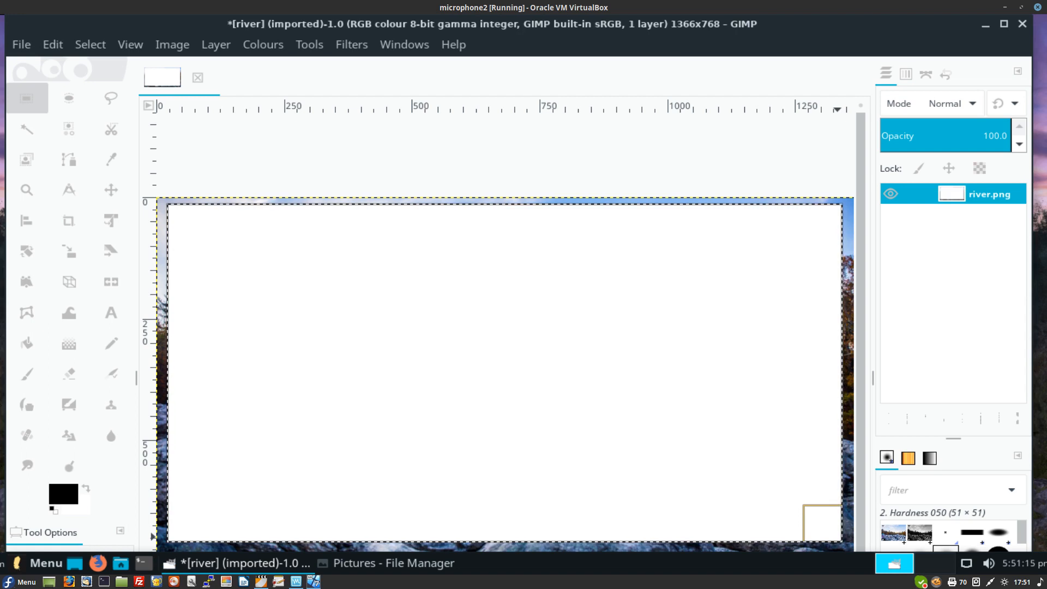
key(ctrl+shift+v)
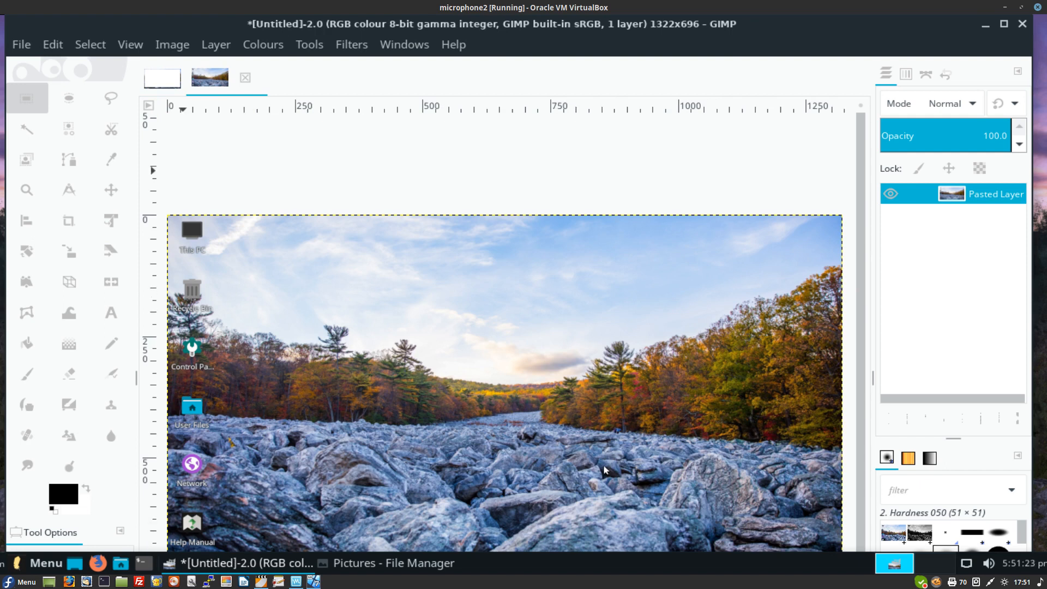
key(ctrl+Tab)
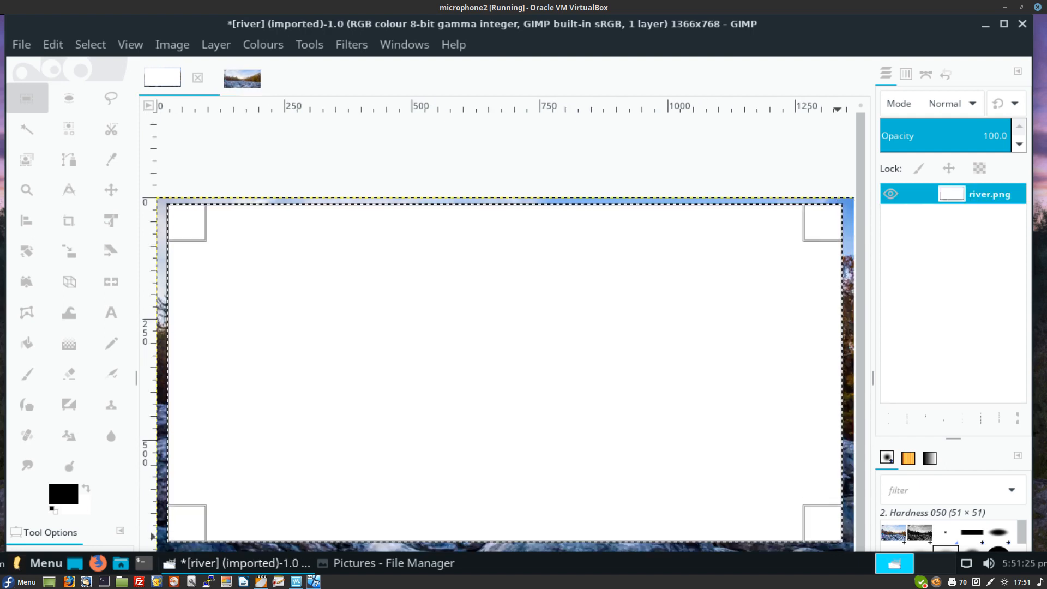
key(ctrl+Tab)
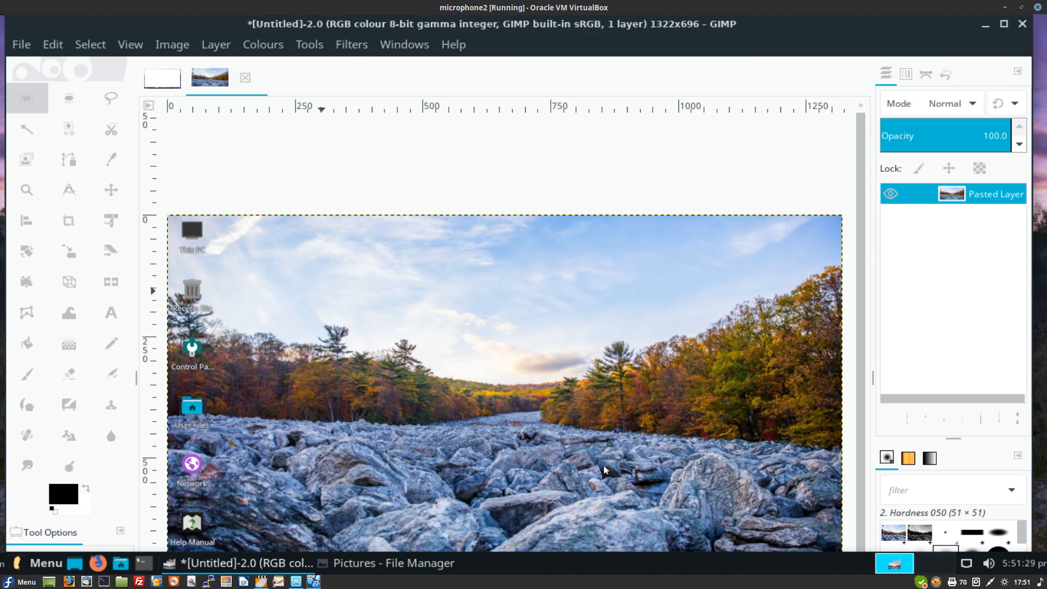
key(t)
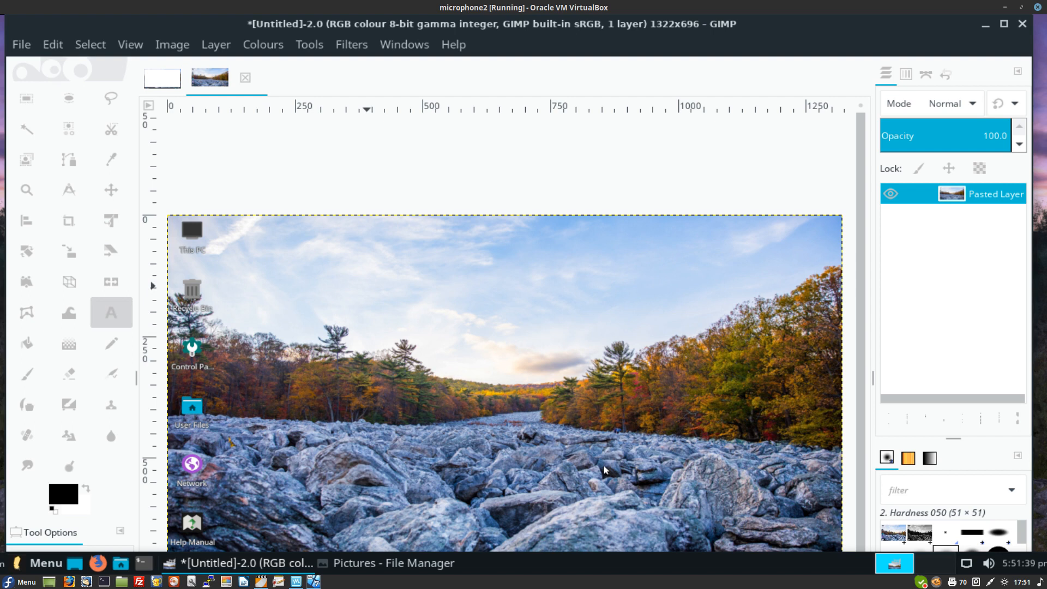
Step: Draw a text box across the sky and type 'Boulder River.'
drag(361, 273, 751, 351)
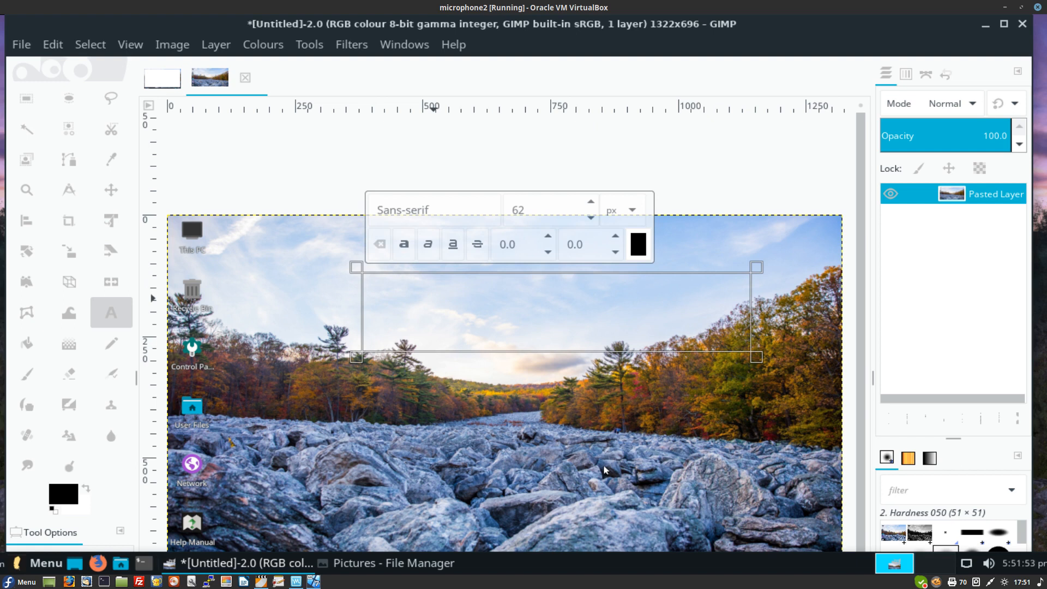
text(Boulde)
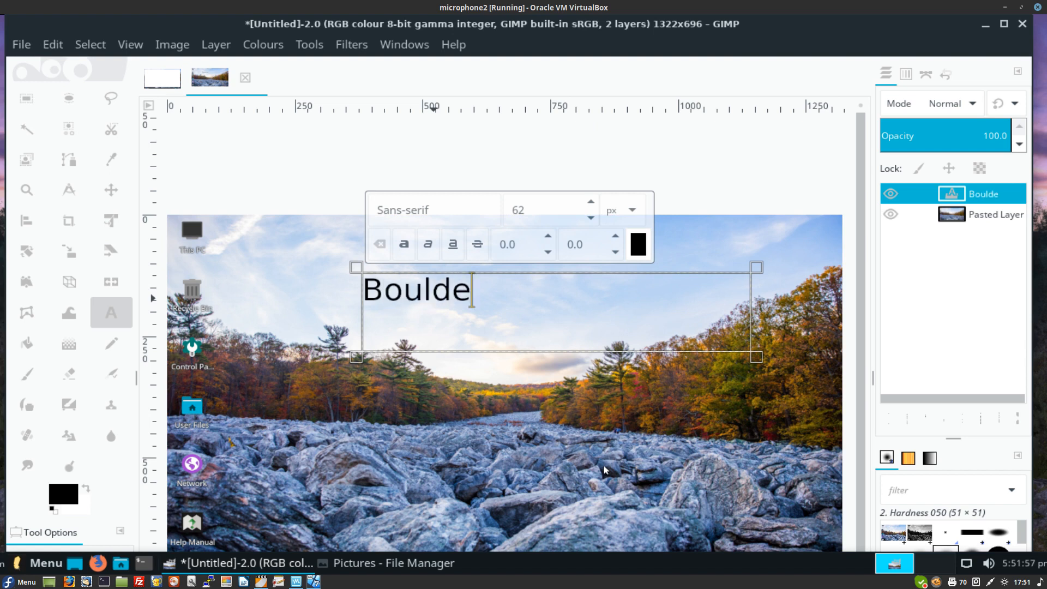
text(r River)
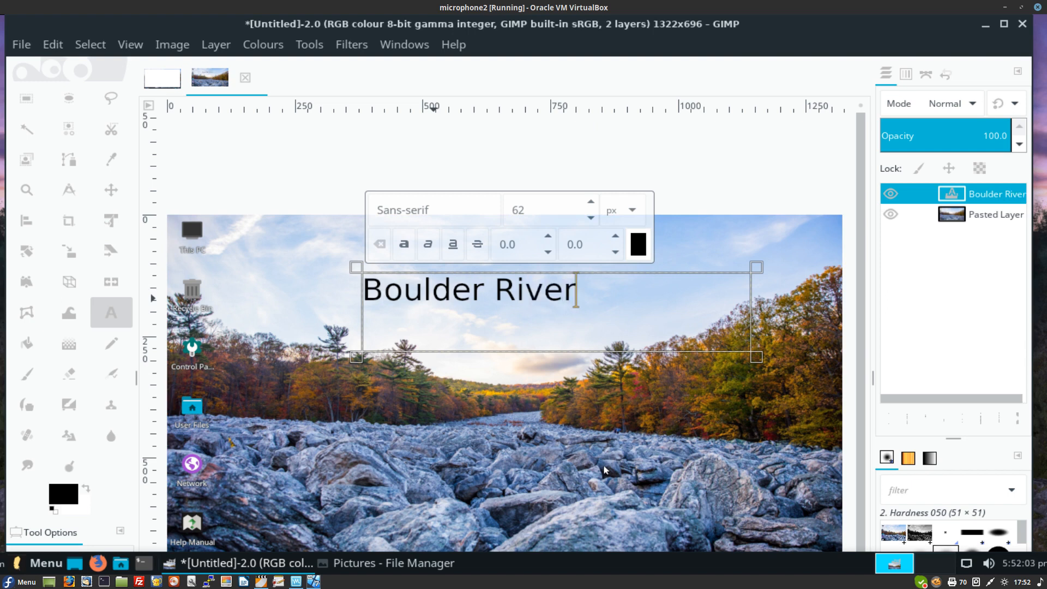
text(.)
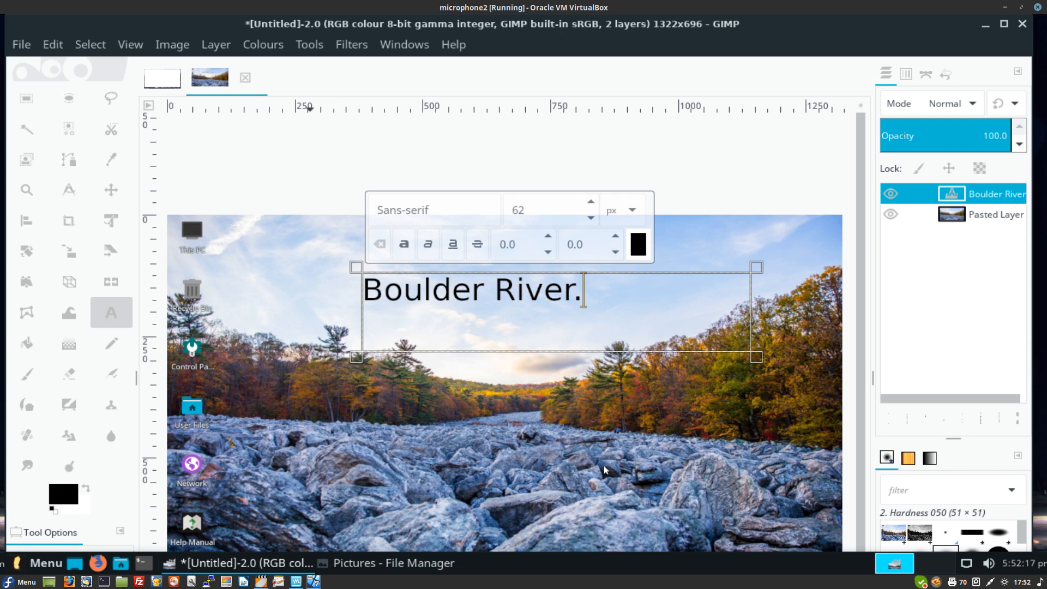
Step: Flatten the image, then draw a new text box on the left of the sky and open its colour picker
key(alt+i)
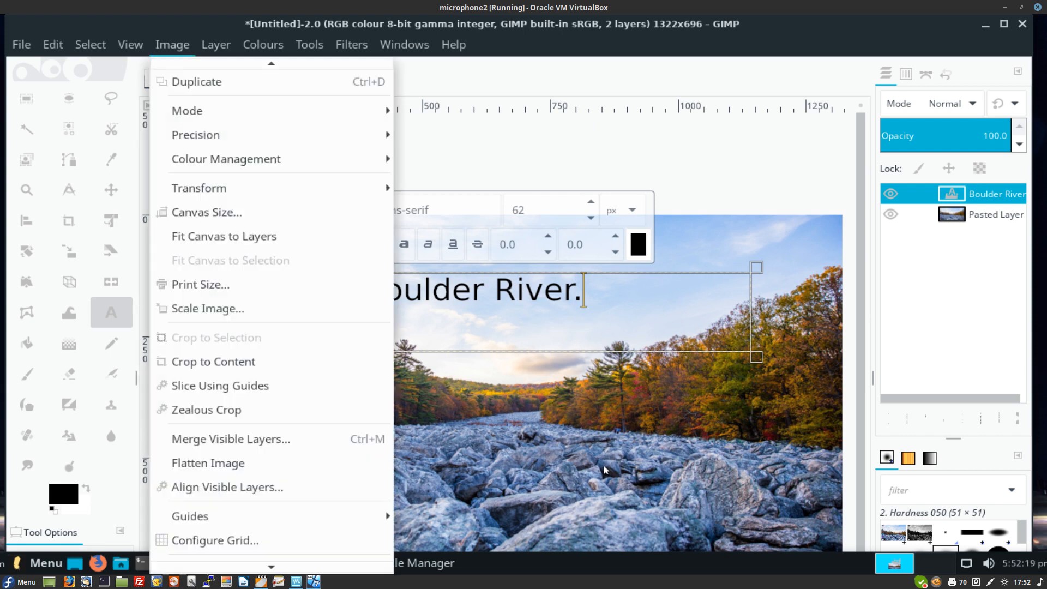
key(Down)
key(Down)
key(Down)
key(Down)
key(Down)
key(Down)
key(Down)
key(Down)
key(Down)
key(Down)
key(Down)
key(Down)
key(Down)
key(Down)
key(Return)
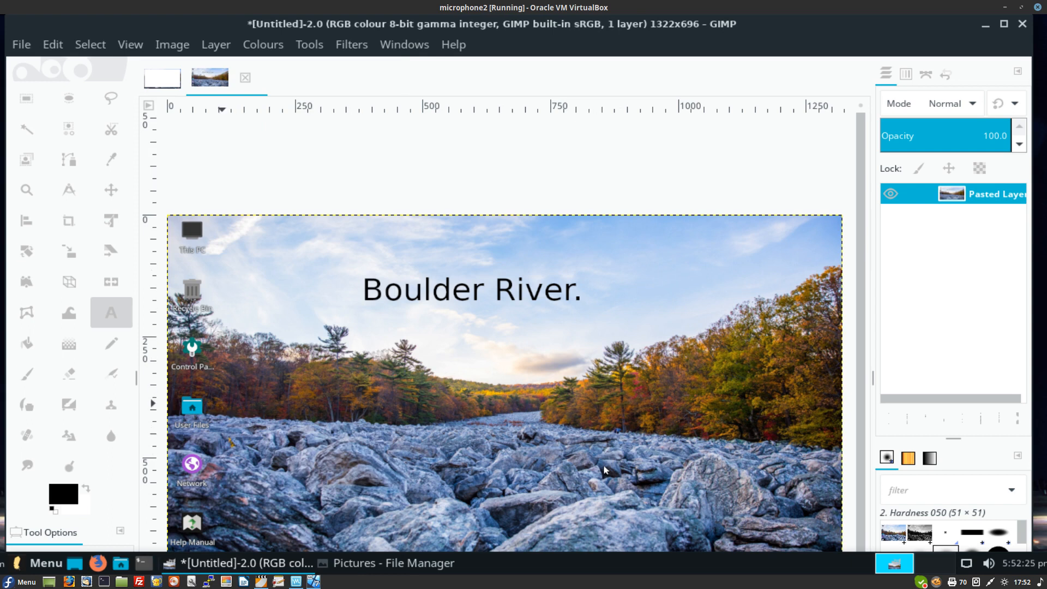
drag(225, 311, 438, 388)
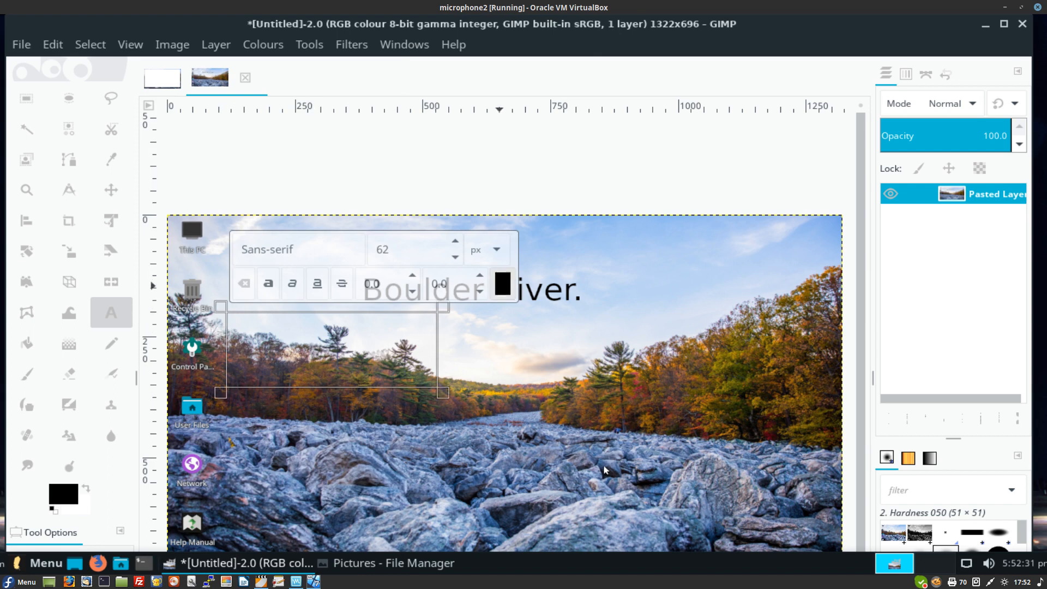
click(502, 283)
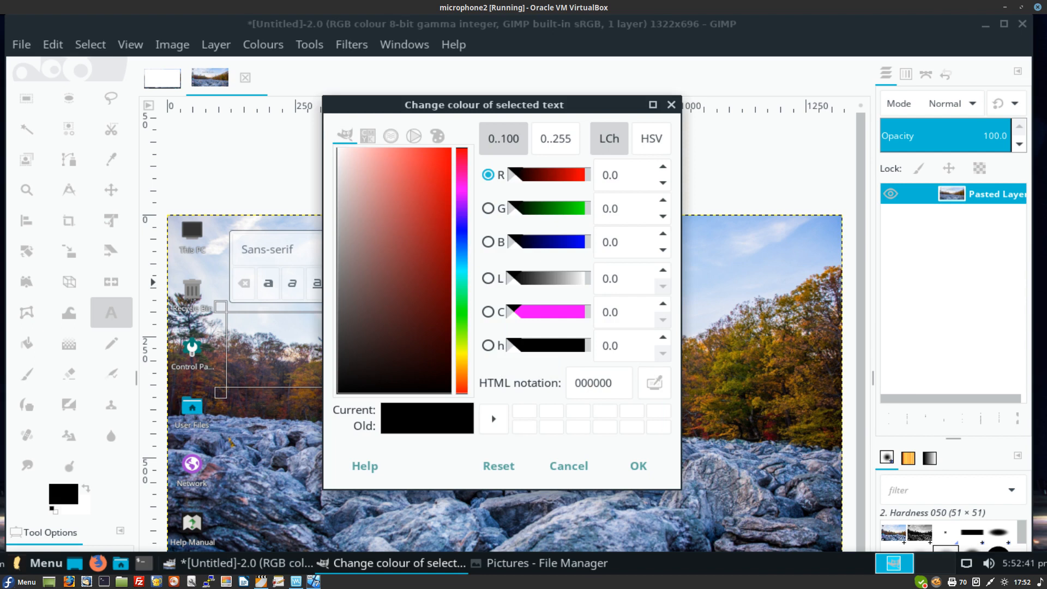
Step: Set the text colour to yellow at 18 px and type 'Interesting item'
click(462, 352)
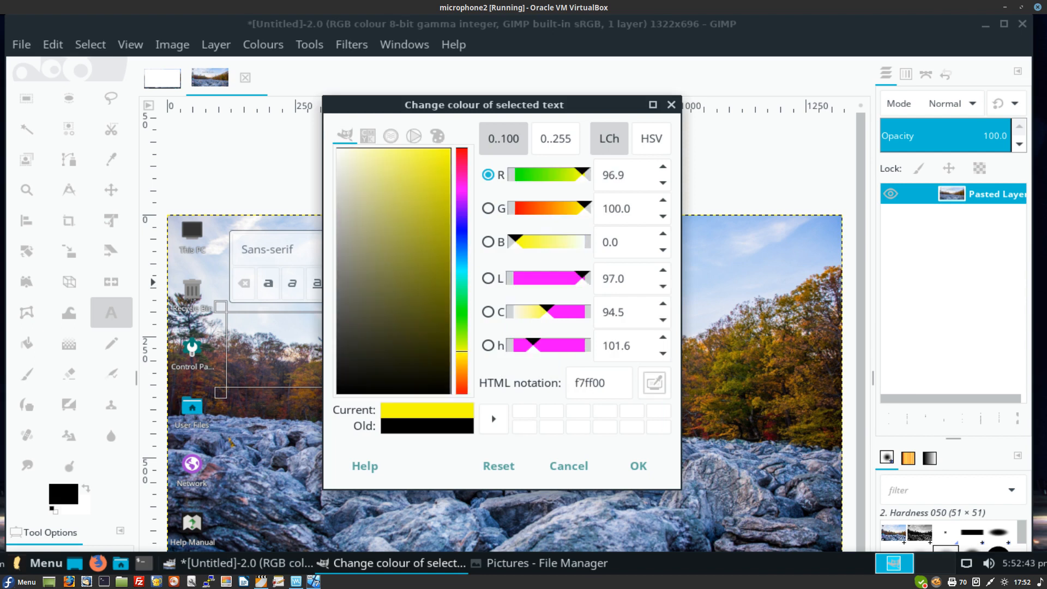
click(611, 466)
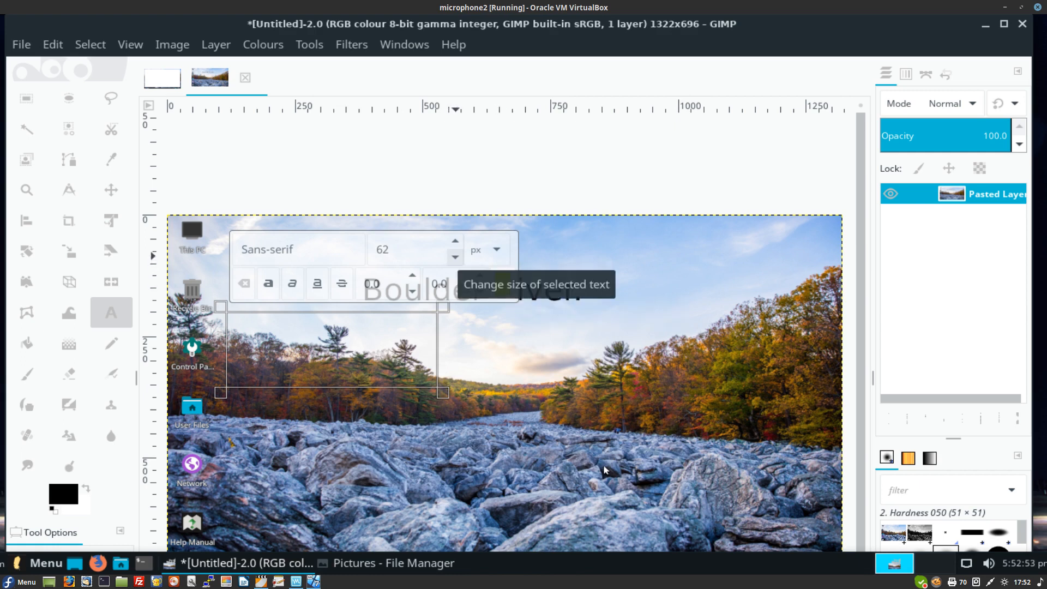
scroll(455, 255, down, 16)
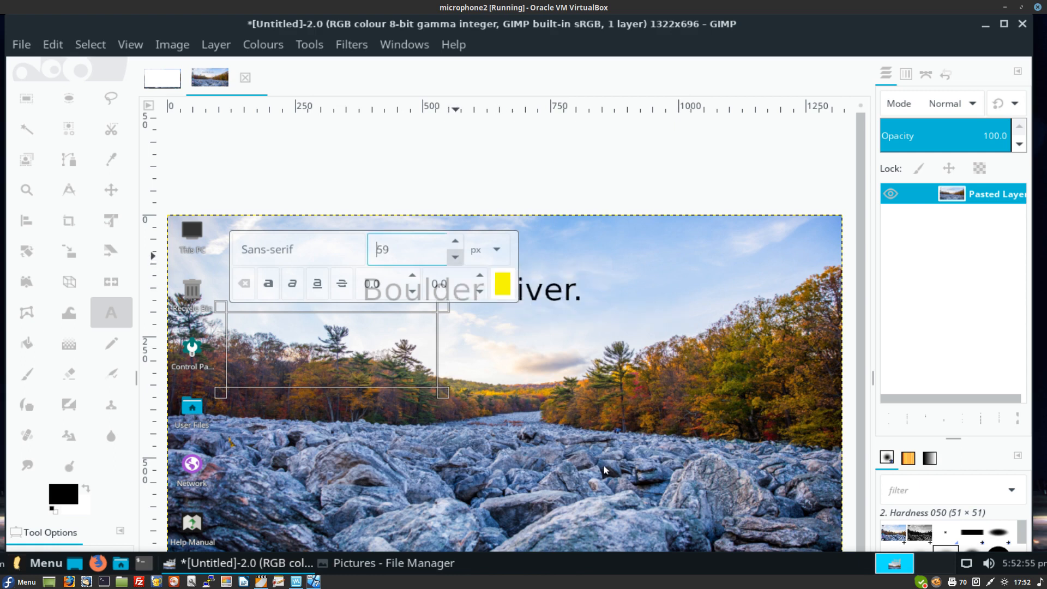
scroll(455, 256, down, 20)
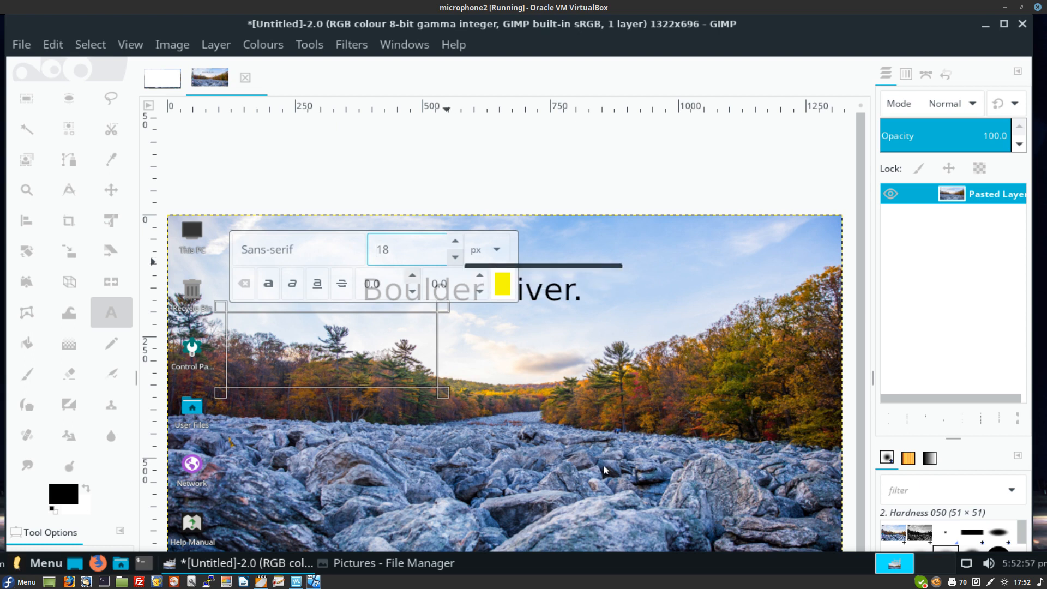
key(Return)
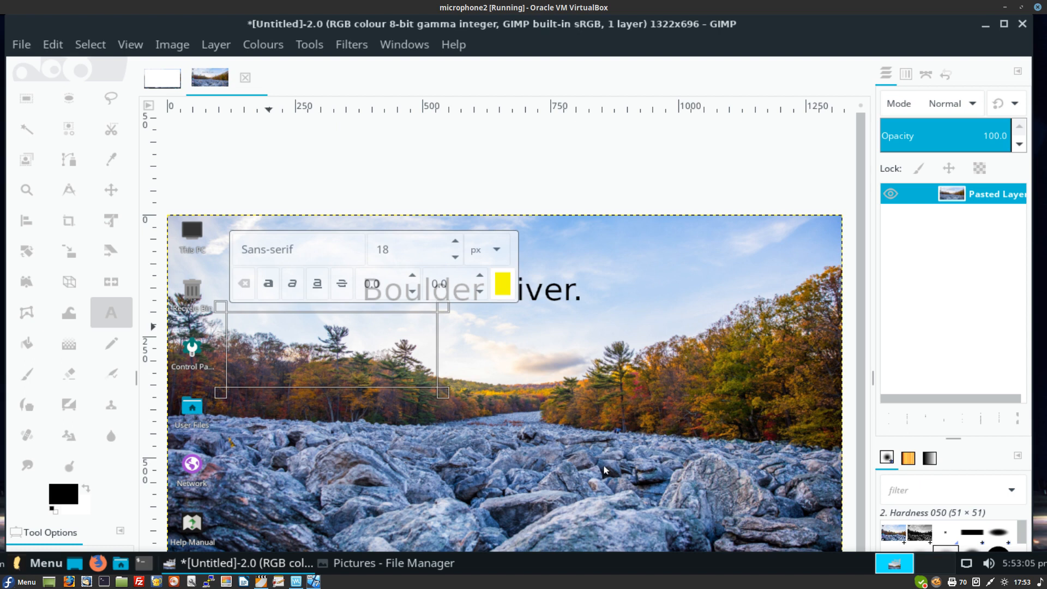
text(I)
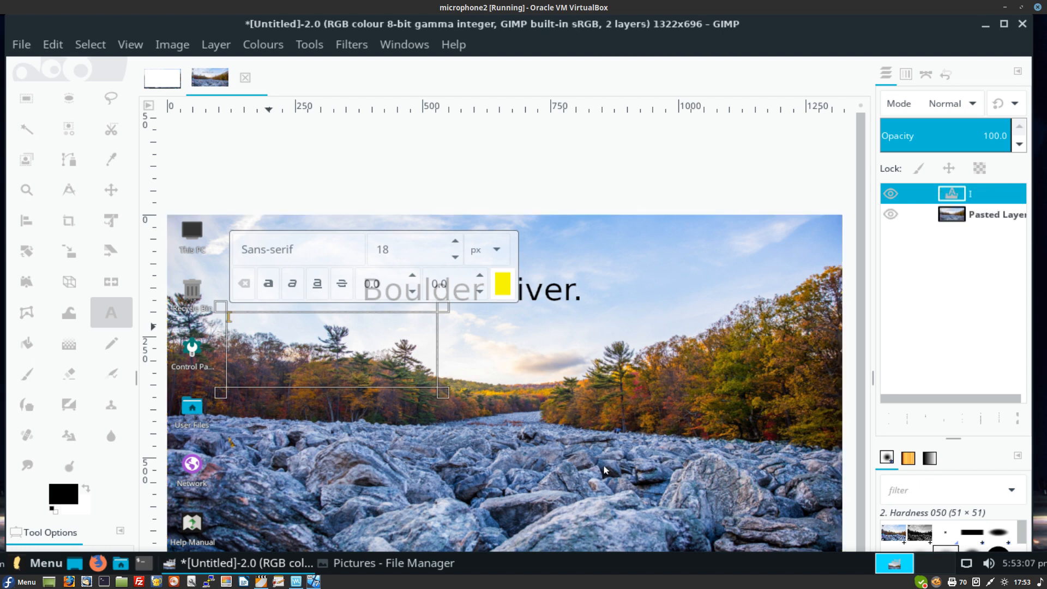
text(nteresting)
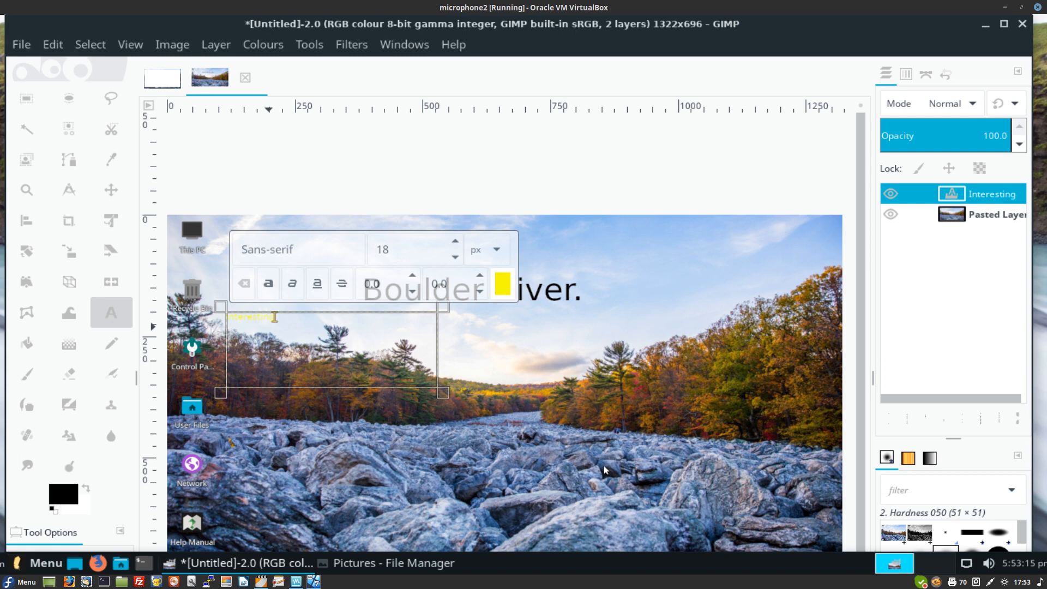
text( item)
Step: Raise the font size to 51 px, then erase the typed text
click(455, 241)
click(455, 240)
click(455, 241)
click(455, 241)
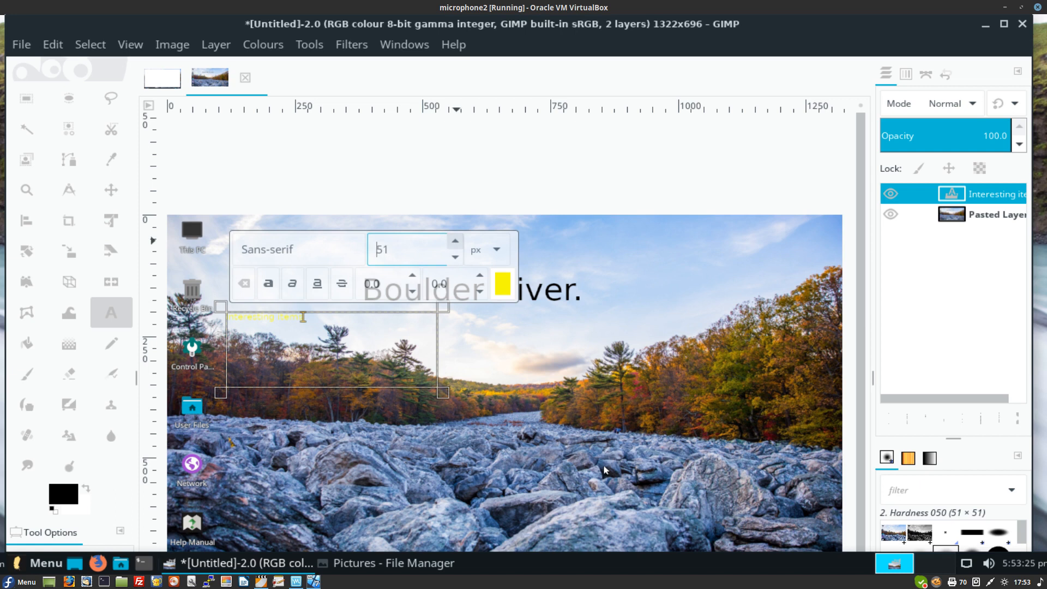
key(Return)
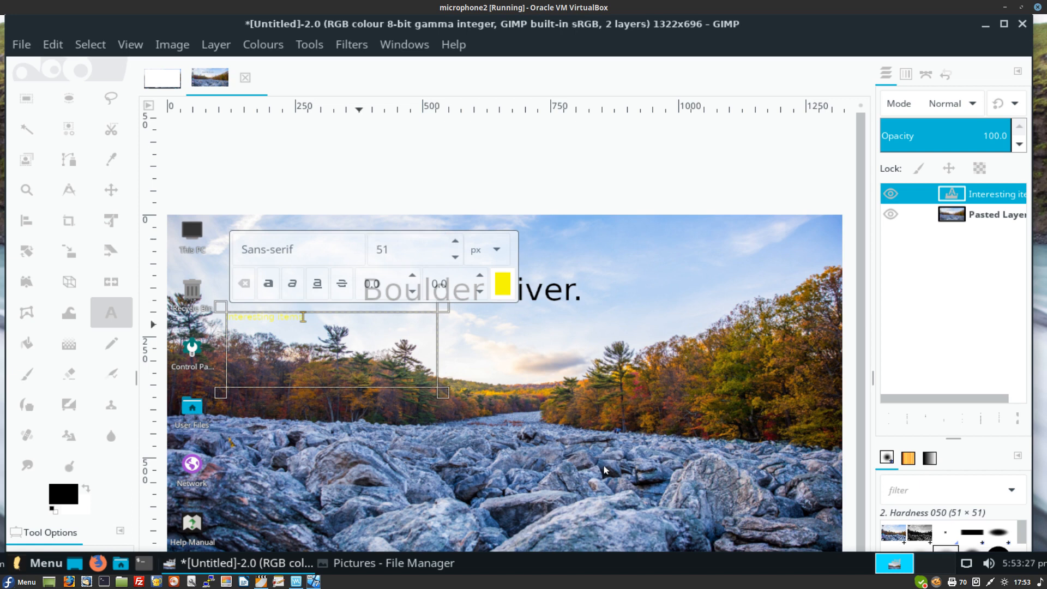
text(In)
key(BackSpace)
key(BackSpace)
key(BackSpace)
key(BackSpace)
key(BackSpace)
key(BackSpace)
key(BackSpace)
key(BackSpace)
key(BackSpace)
key(BackSpace)
key(BackSpace)
key(BackSpace)
key(BackSpace)
key(BackSpace)
key(BackSpace)
key(BackSpace)
key(BackSpace)
key(BackSpace)
key(BackSpace)
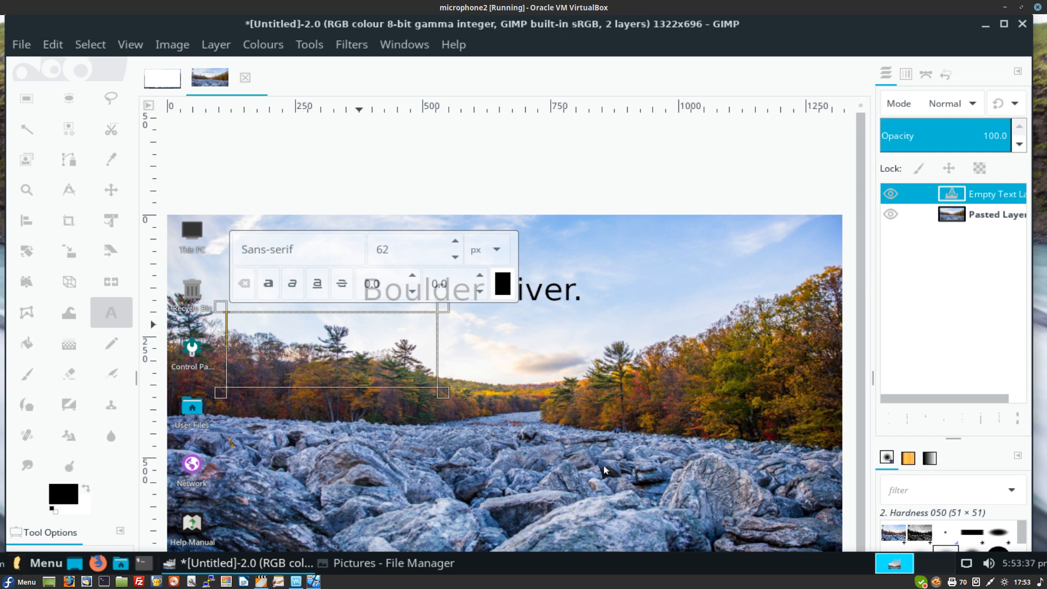
Step: Erase the trial text 'In' and set the text colour to bright red ff0028
text(In)
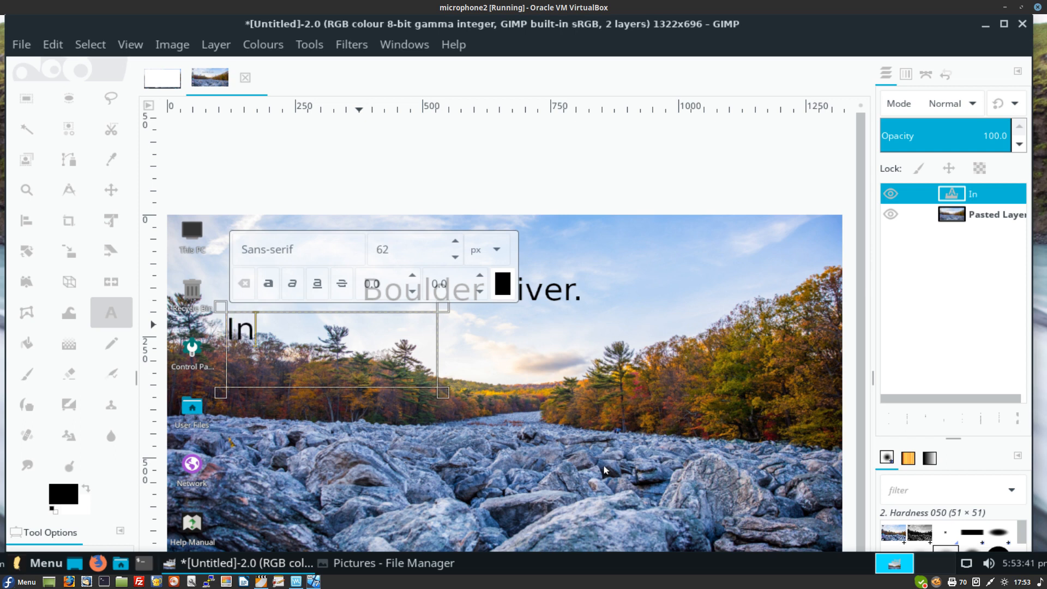
key(BackSpace)
key(BackSpace)
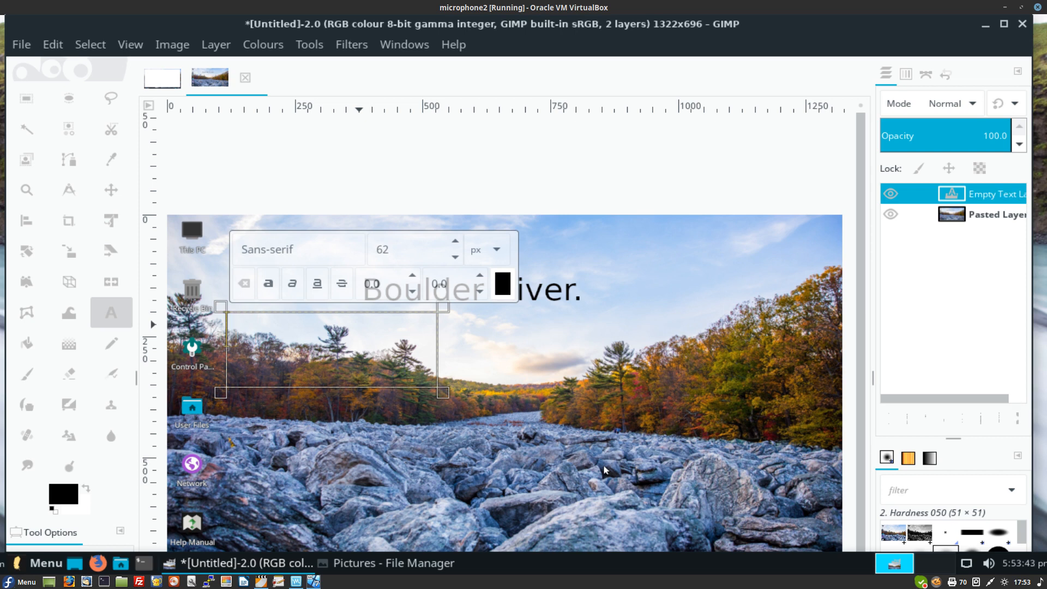
click(502, 283)
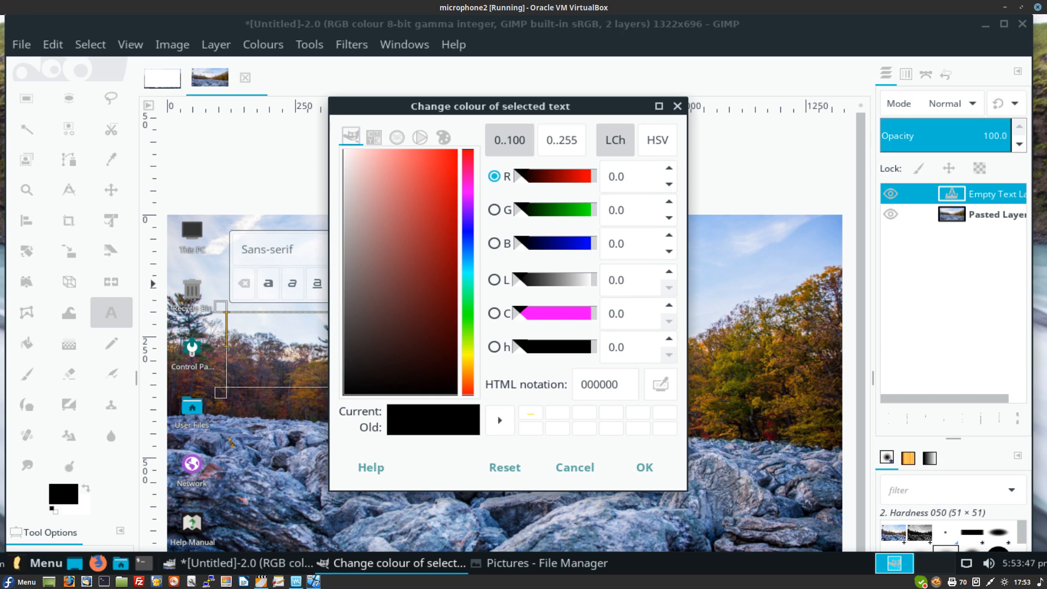
click(468, 349)
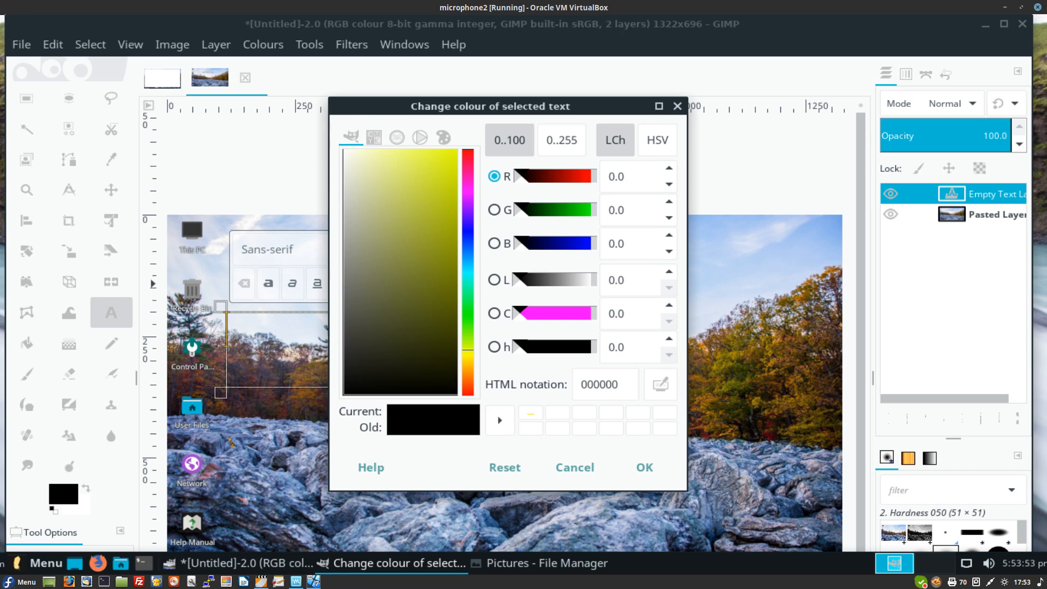
click(468, 155)
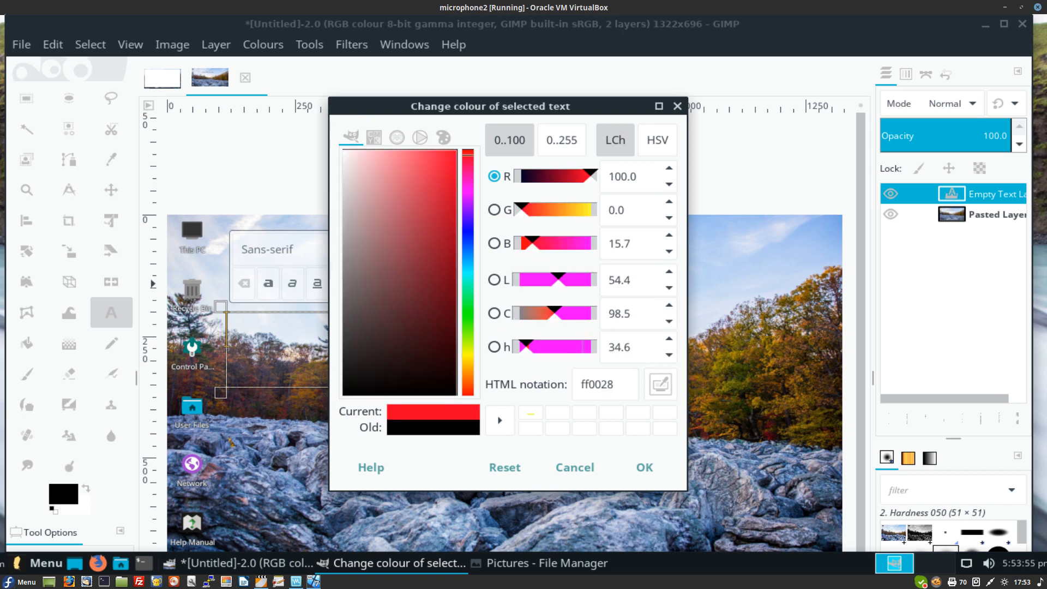
click(622, 467)
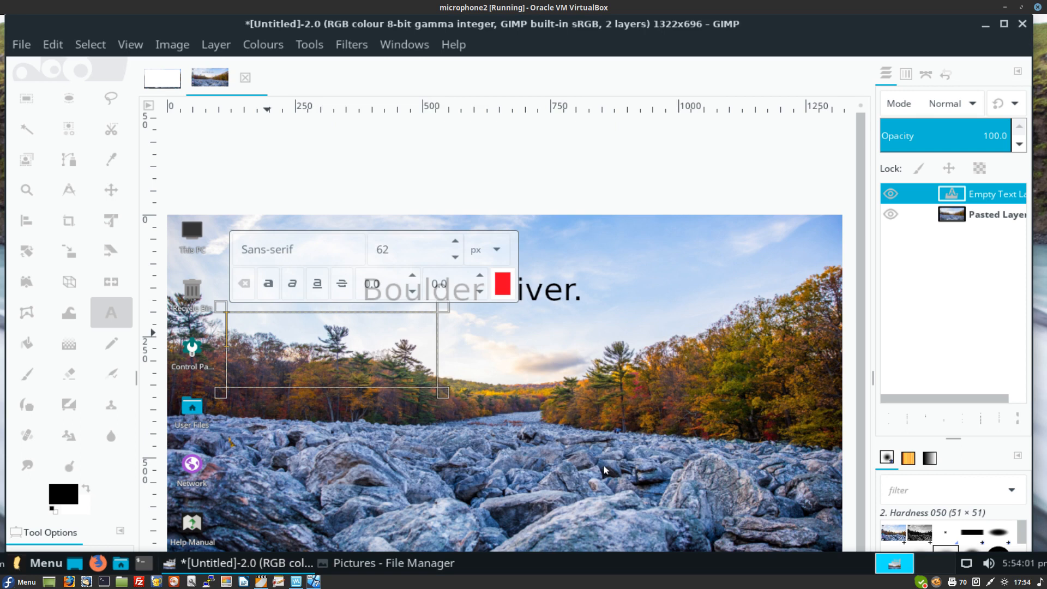
Step: Type the red caption 'This is another colour', fix its typo, and widen the text box to fit
text(This is a)
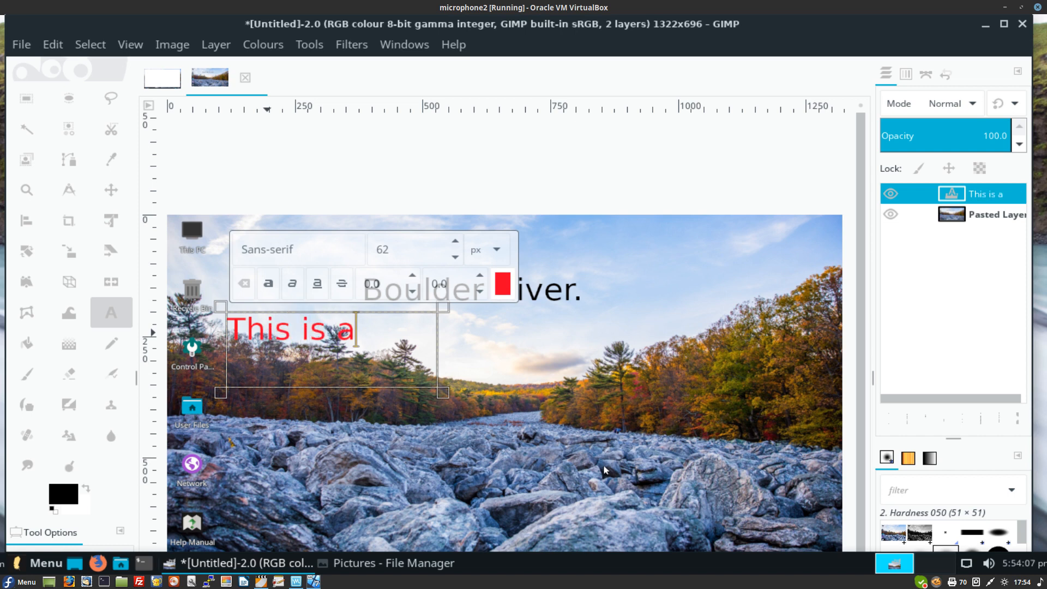
text(nother)
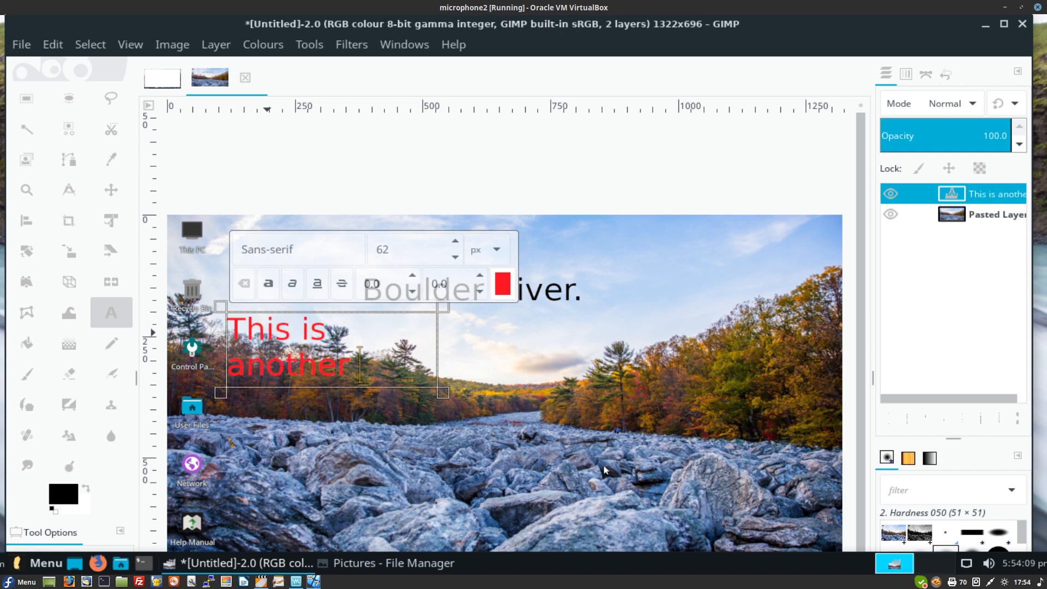
text( clour)
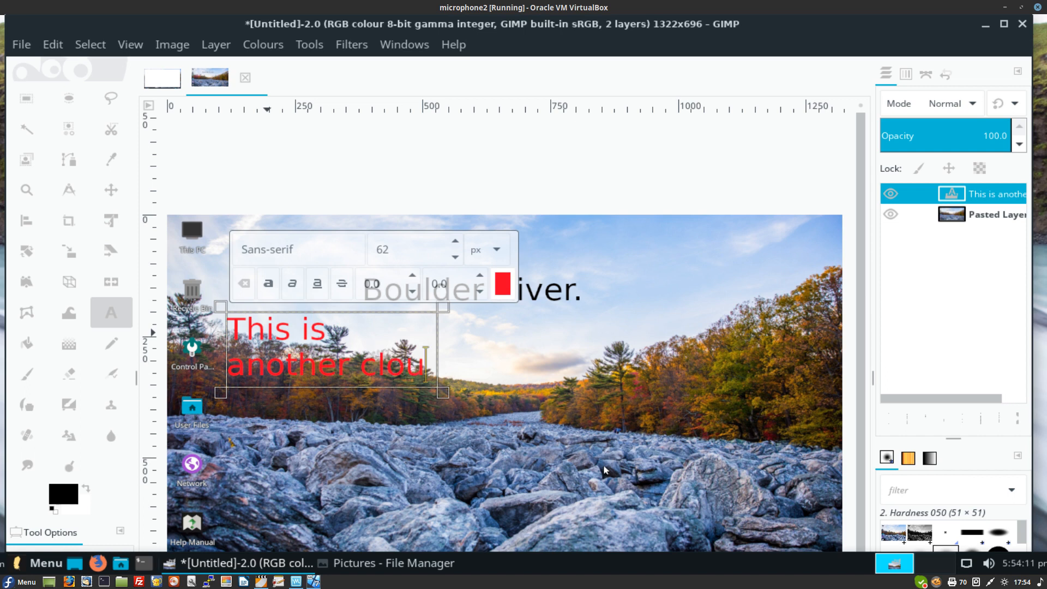
key(BackSpace)
key(BackSpace)
key(BackSpace)
key(BackSpace)
key(BackSpace)
key(BackSpace)
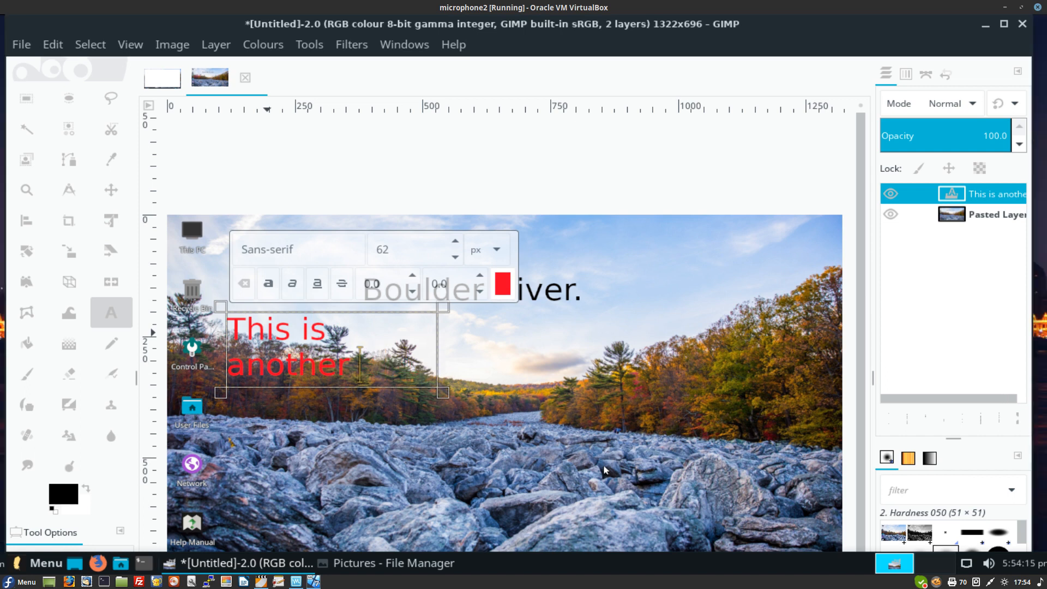
text(colo)
key(BackSpace)
key(BackSpace)
key(BackSpace)
key(BackSpace)
key(BackSpace)
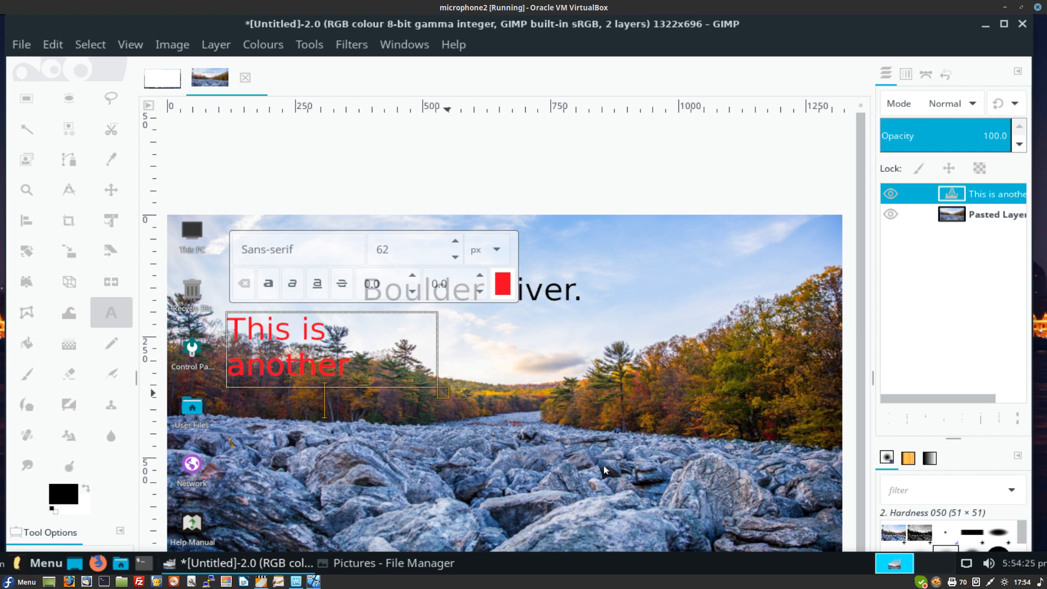
drag(443, 393, 535, 430)
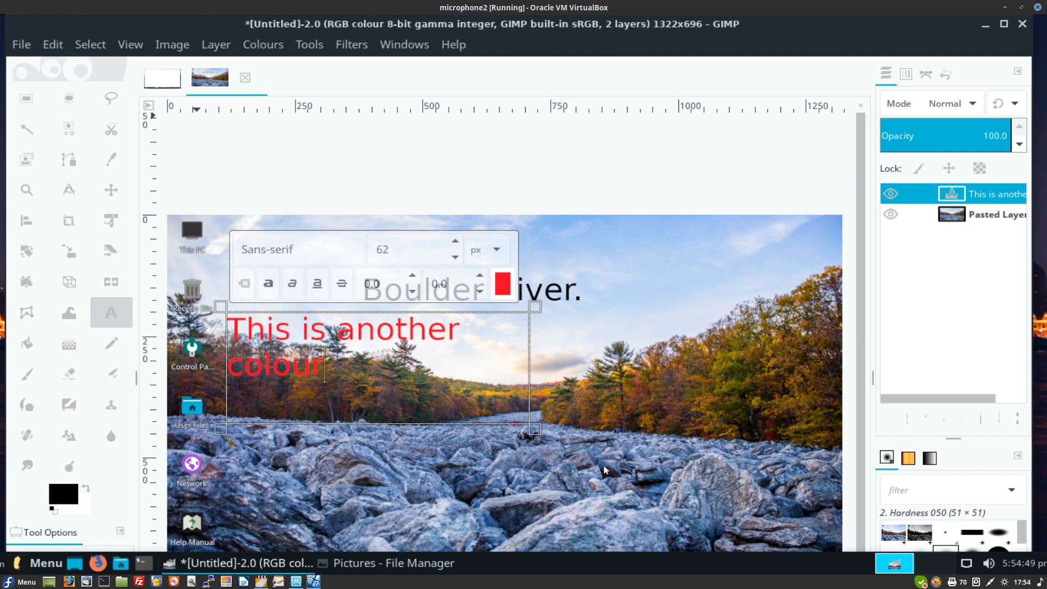
Step: Flatten the captioned river image into a single layer
key(alt+i)
key(Down)
key(Down)
key(Down)
key(Down)
key(Down)
key(Down)
key(Down)
key(Down)
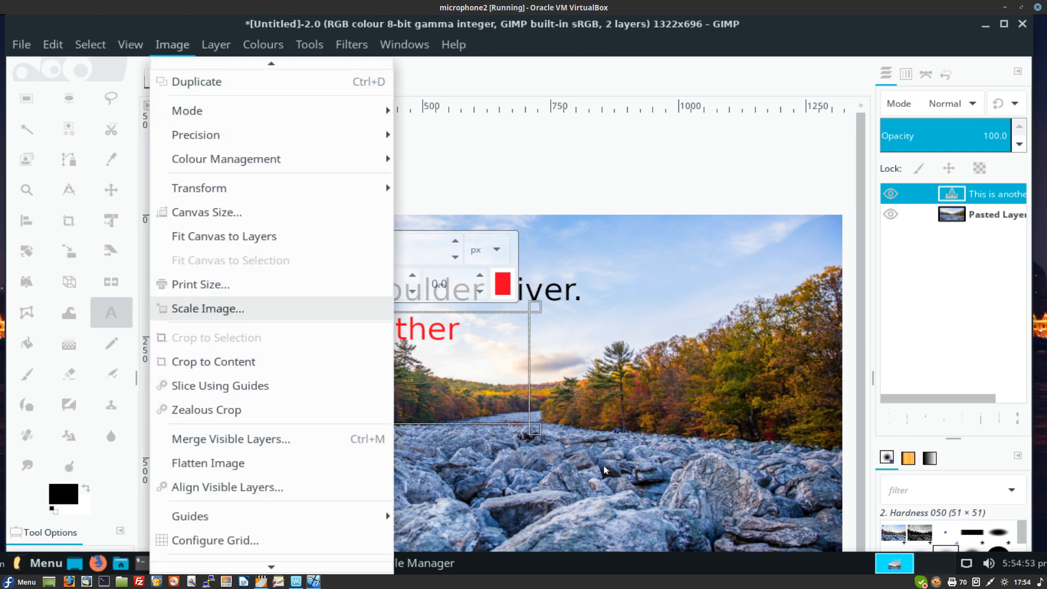
key(Down)
key(Down)
key(Down)
key(Down)
key(Down)
key(Escape)
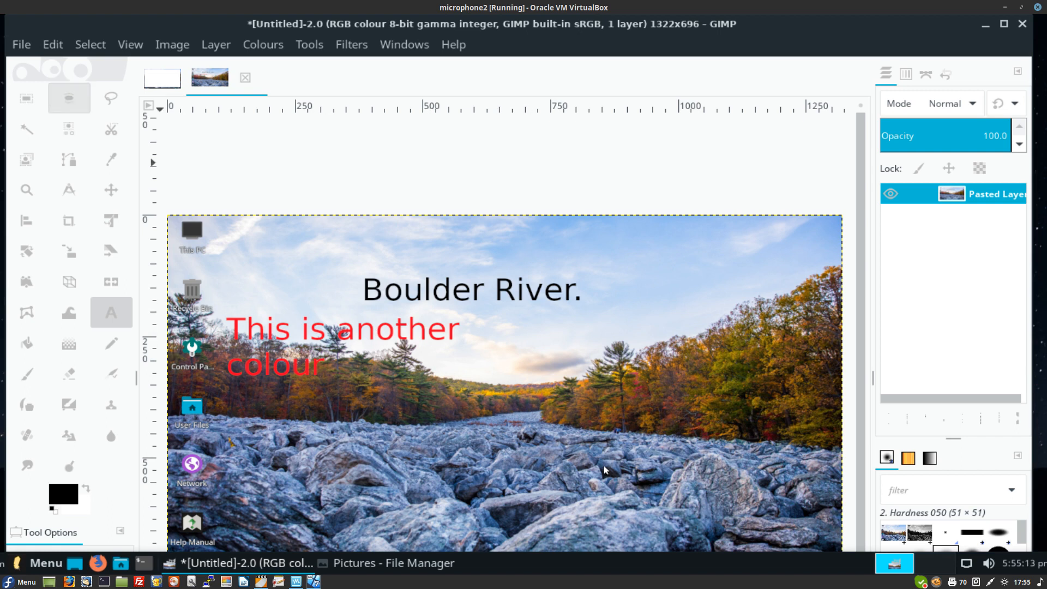
Step: Export the image as river2.png into the Pictures folder with default PNG settings
key(alt+f)
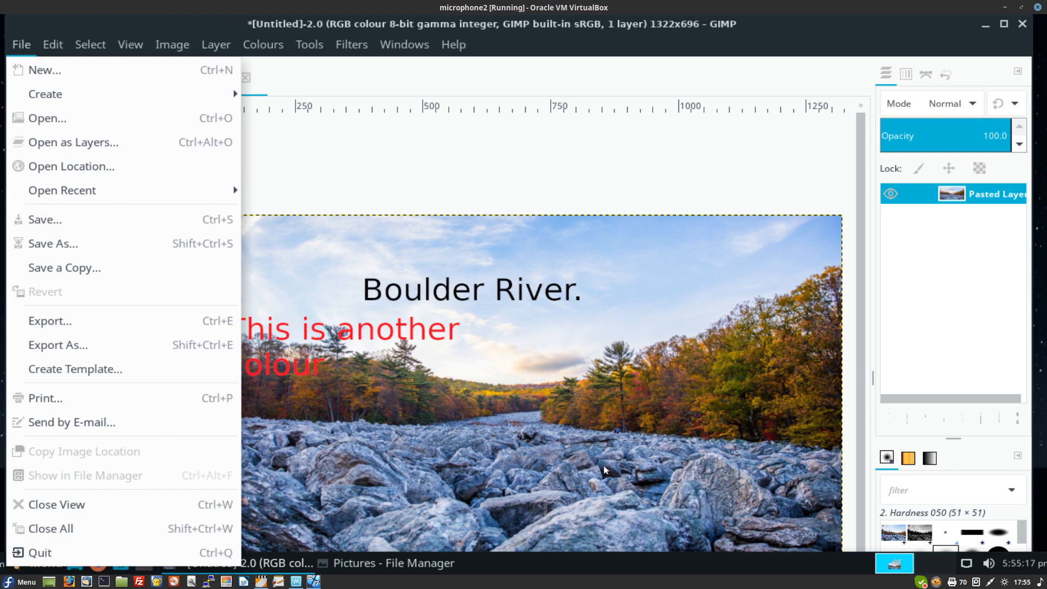
key(Down)
key(Down)
key(Down)
key(Down)
key(Down)
key(Down)
key(Down)
key(Down)
key(Down)
key(Down)
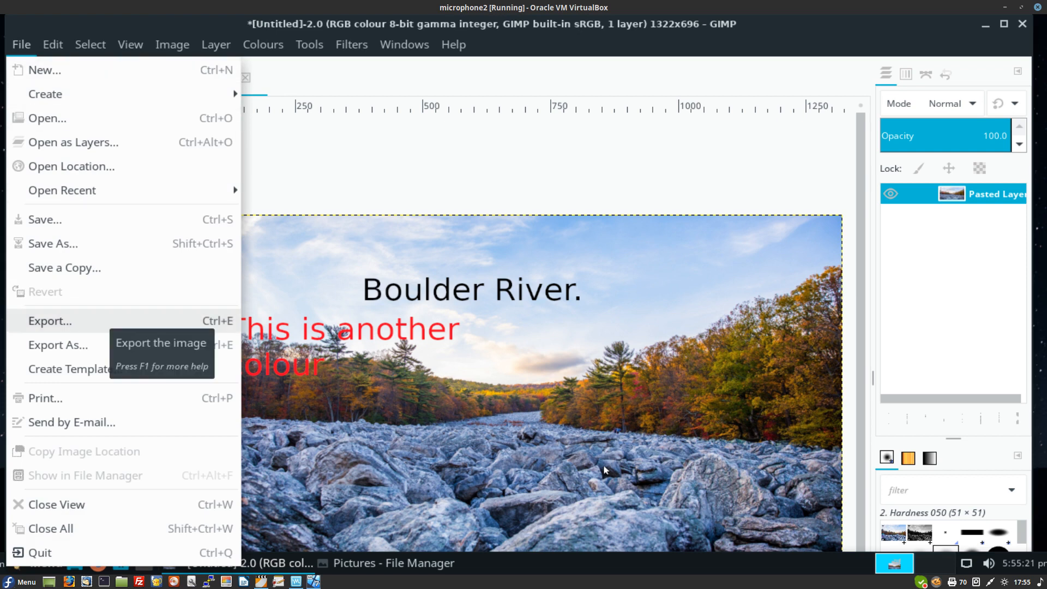
key(Return)
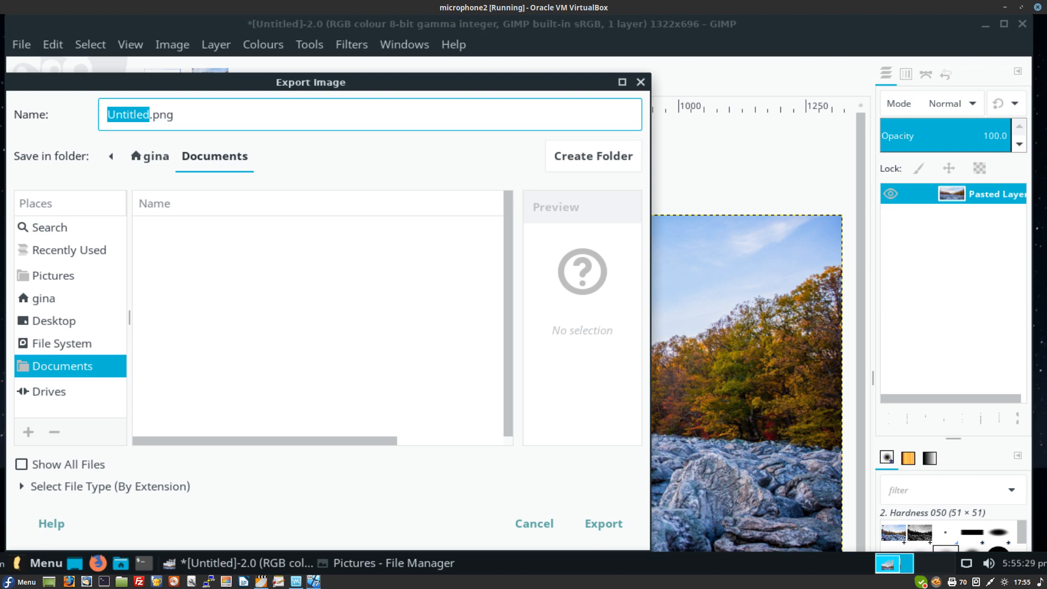
click(53, 276)
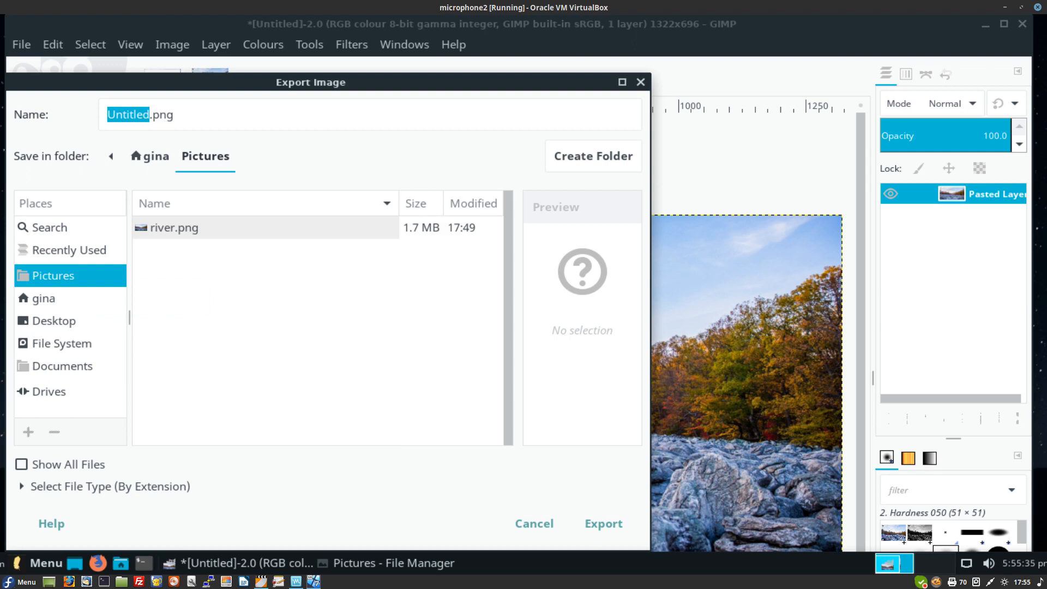
click(159, 115)
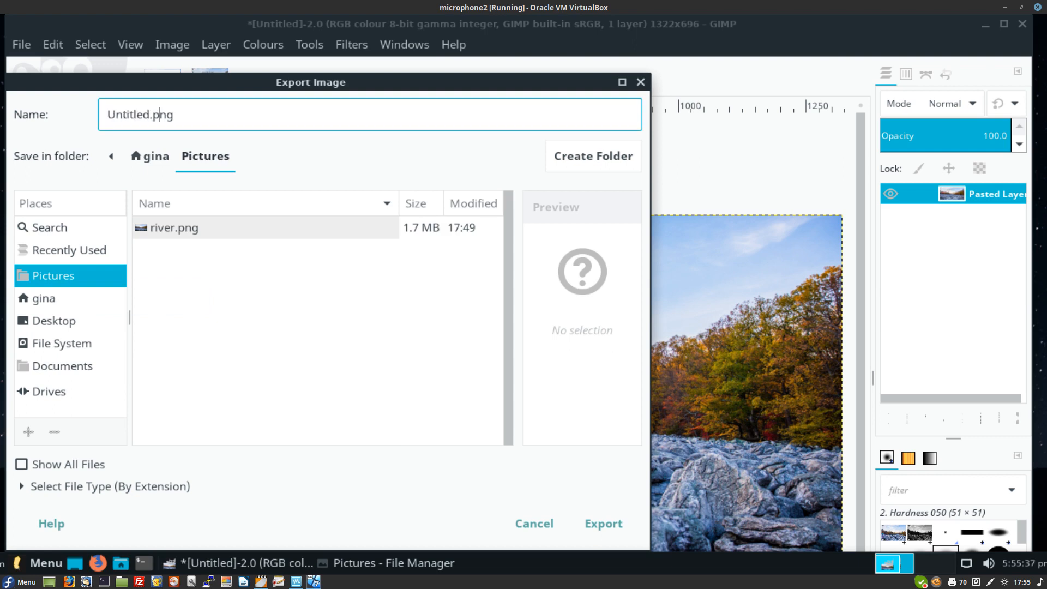
key(BackSpace)
key(BackSpace)
key(BackSpace)
key(BackSpace)
key(BackSpace)
key(BackSpace)
key(BackSpace)
key(BackSpace)
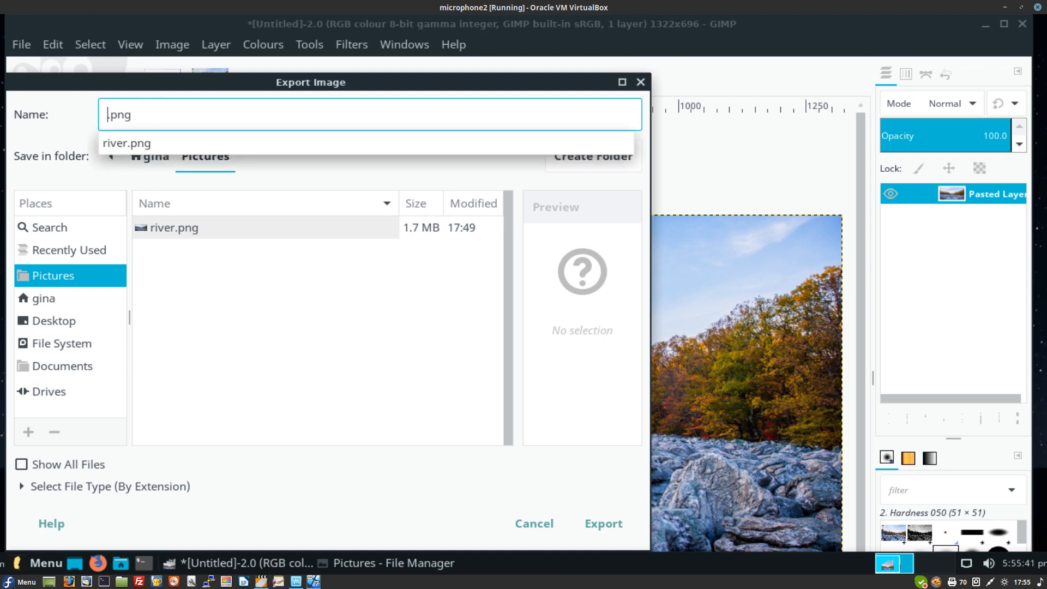
text(river2)
key(Return)
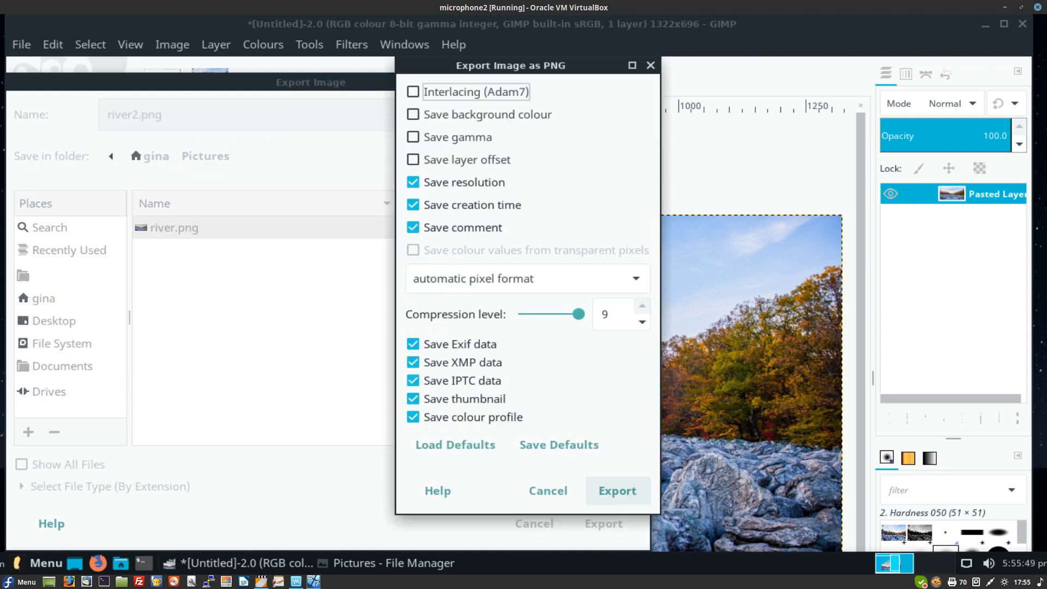
click(618, 491)
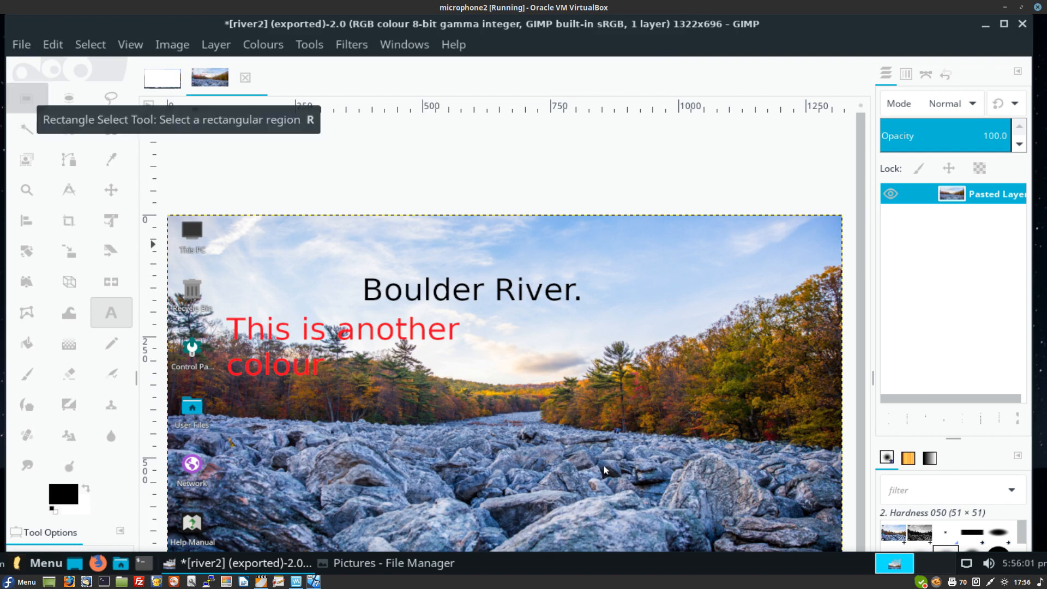
Step: Cut a rectangle around the tall pine trees and paste it as a new 288×213 image
drag(536, 336, 682, 438)
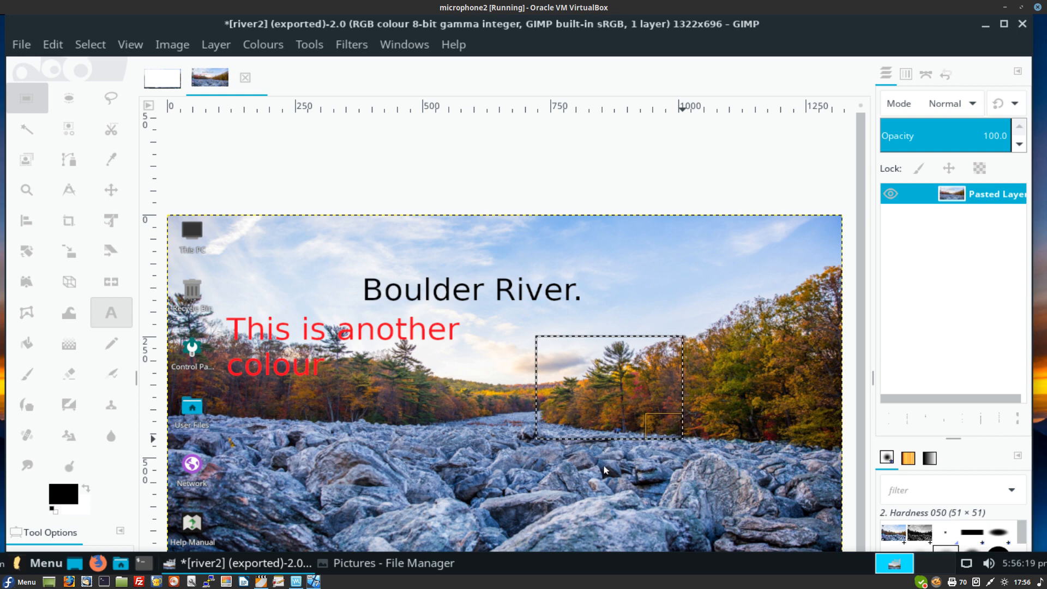
key(Delete)
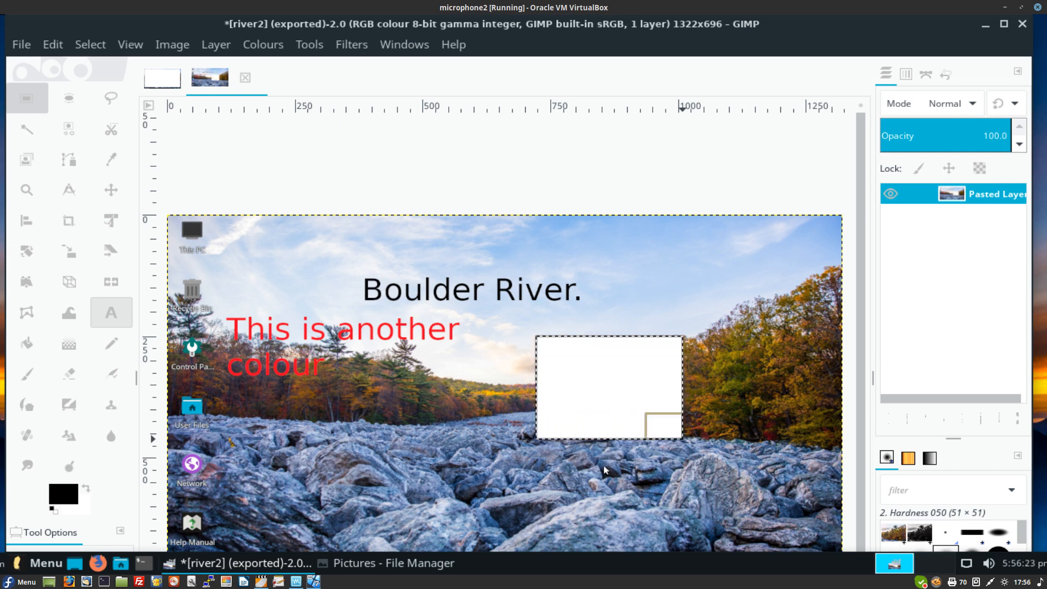
key(ctrl+shift+v)
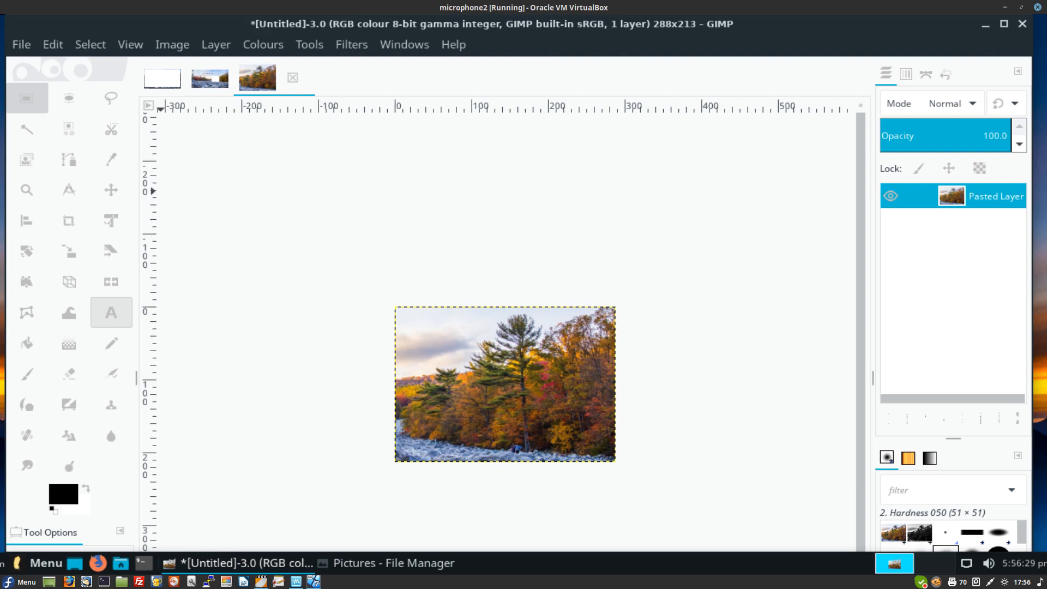
key(alt+f)
key(Down)
key(Down)
key(Down)
key(Down)
key(Down)
key(Down)
key(Down)
key(Down)
key(Down)
key(Down)
key(Down)
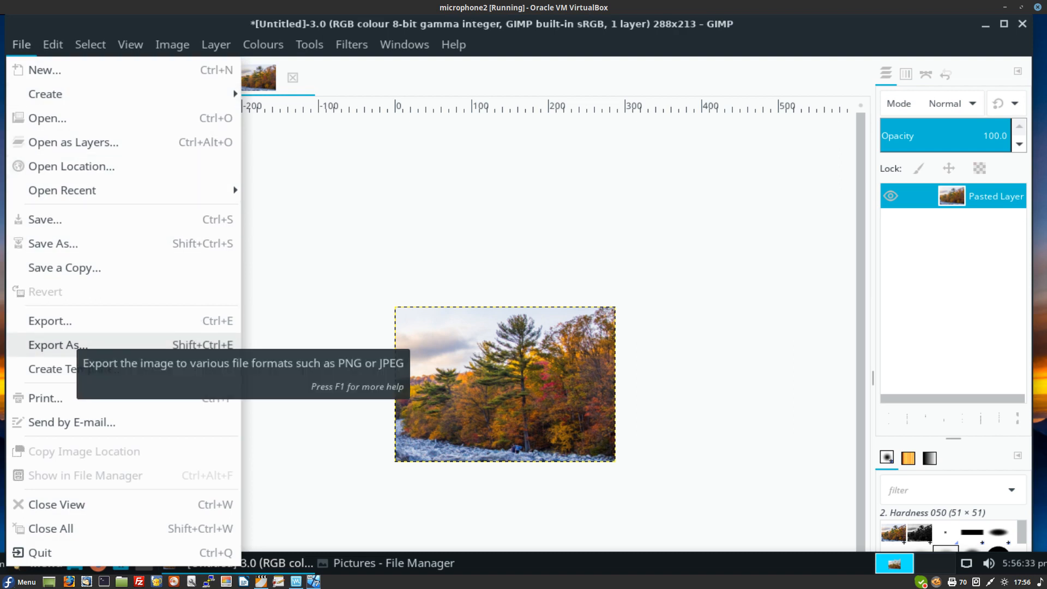
Step: Export the new tree patch as 'small image.png' in Pictures, accepting the PNG options
key(Up)
key(Return)
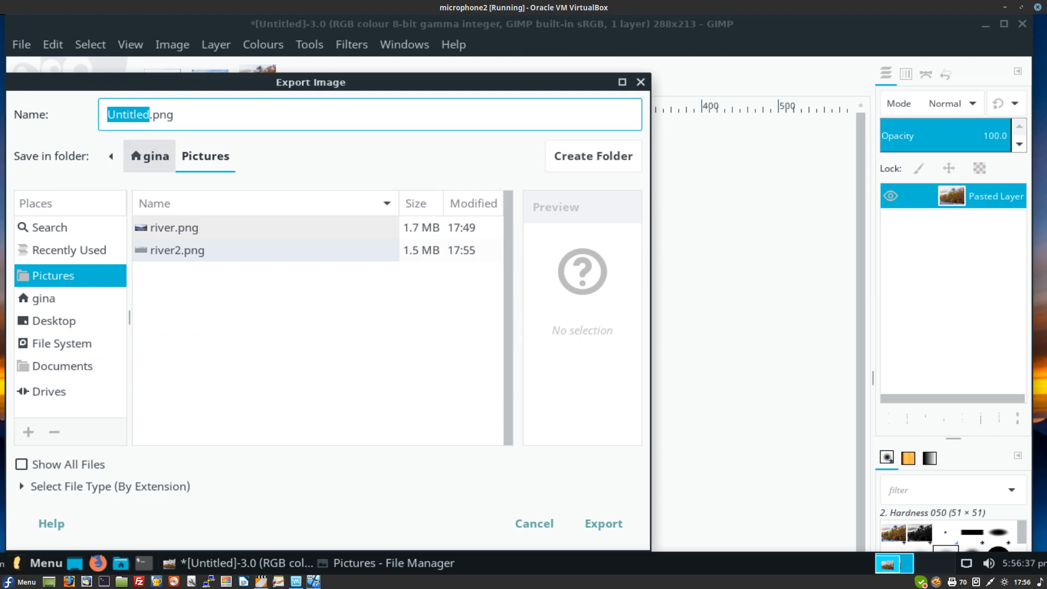
click(159, 114)
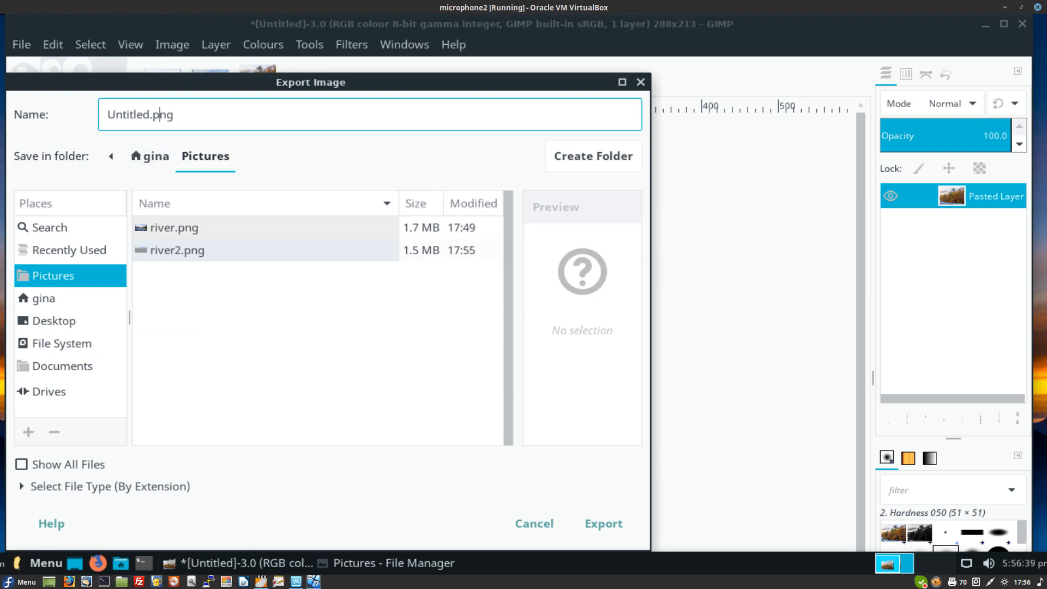
click(153, 114)
key(BackSpace)
key(BackSpace)
key(BackSpace)
key(BackSpace)
key(BackSpace)
key(BackSpace)
key(BackSpace)
key(BackSpace)
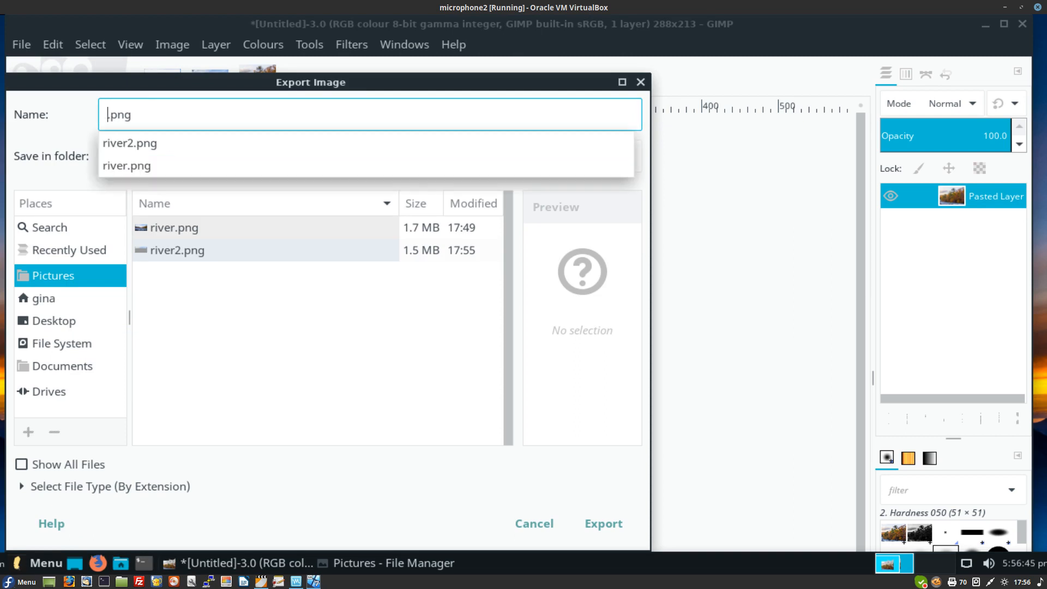
text(small)
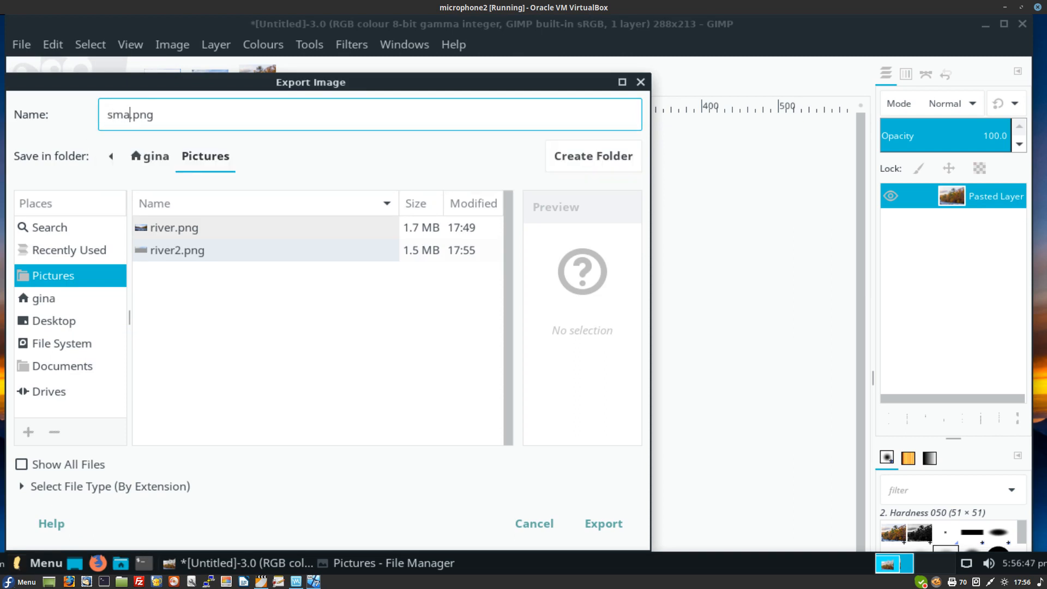
text( image)
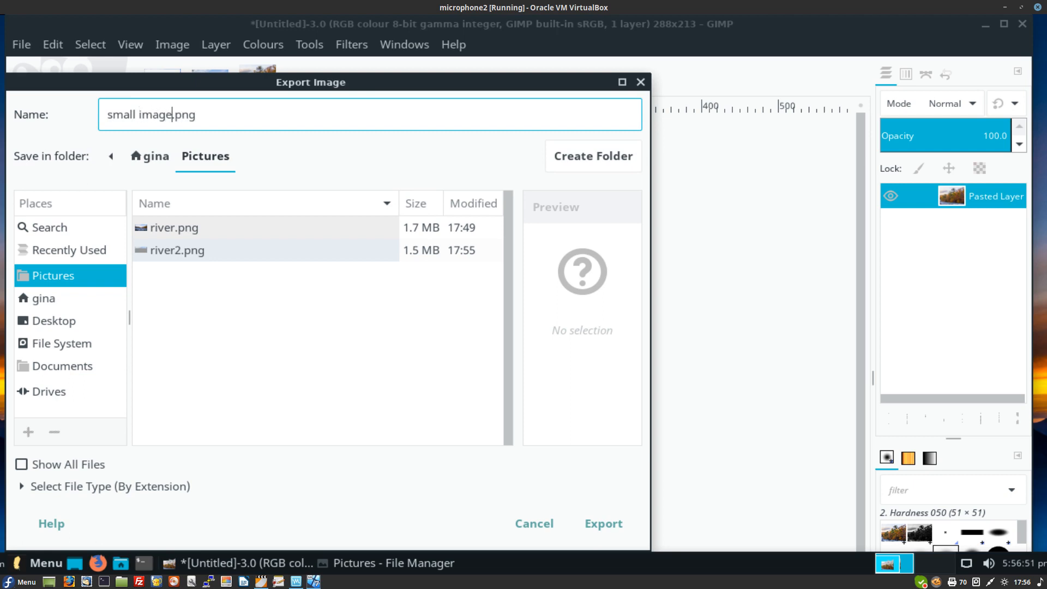
key(Return)
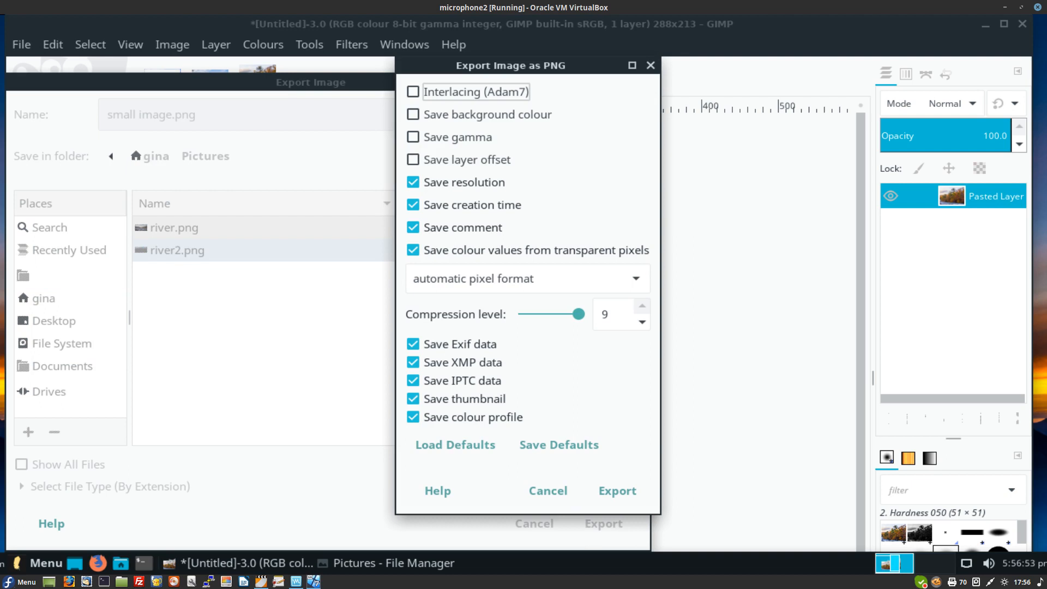
key(Return)
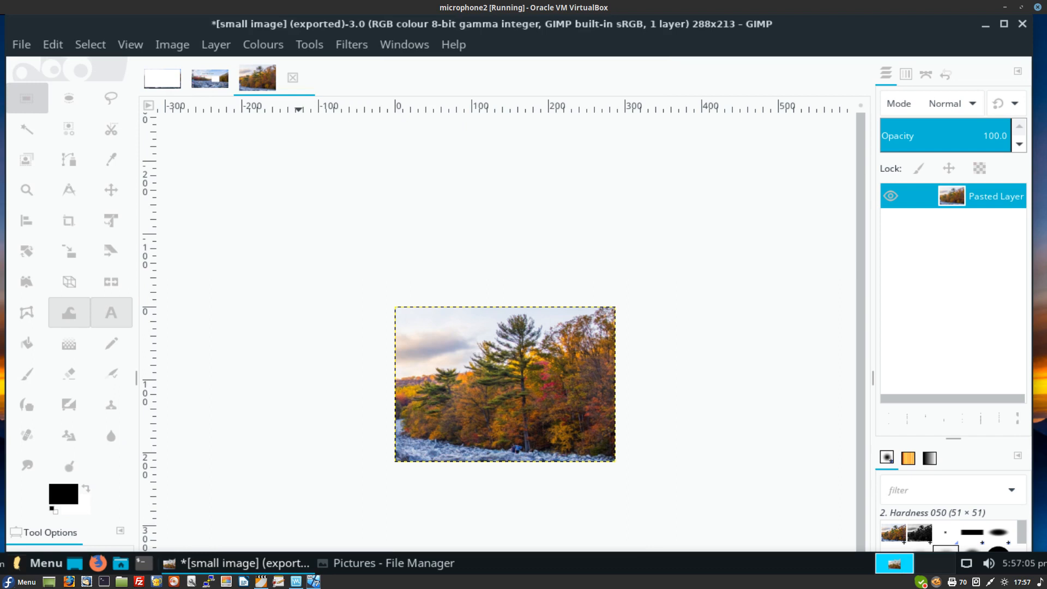
Step: Scale the image width from 288 to 150 px with linked proportions, giving 150×111
key(alt+i)
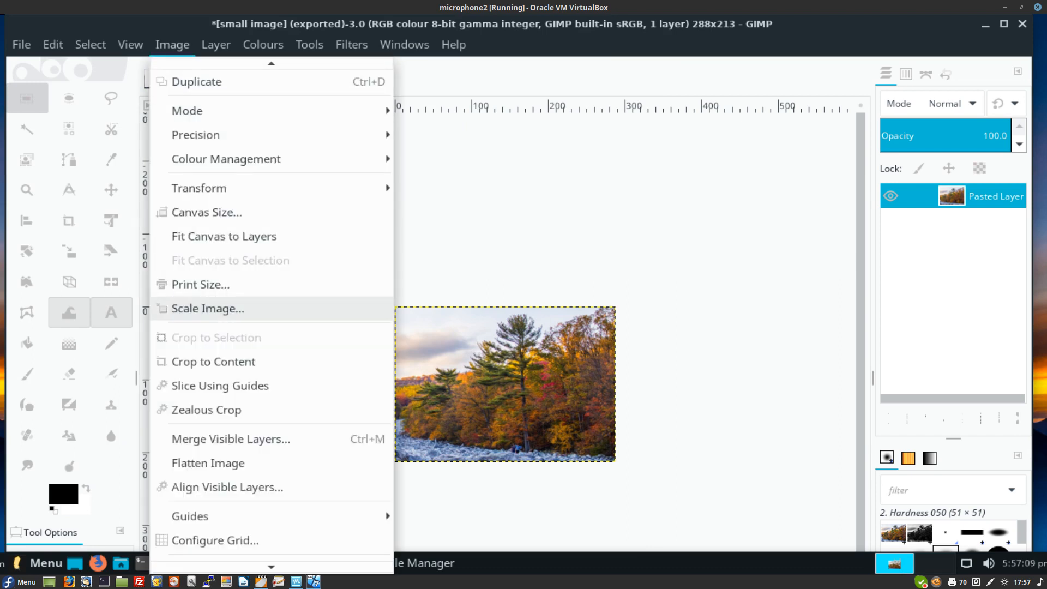
key(Return)
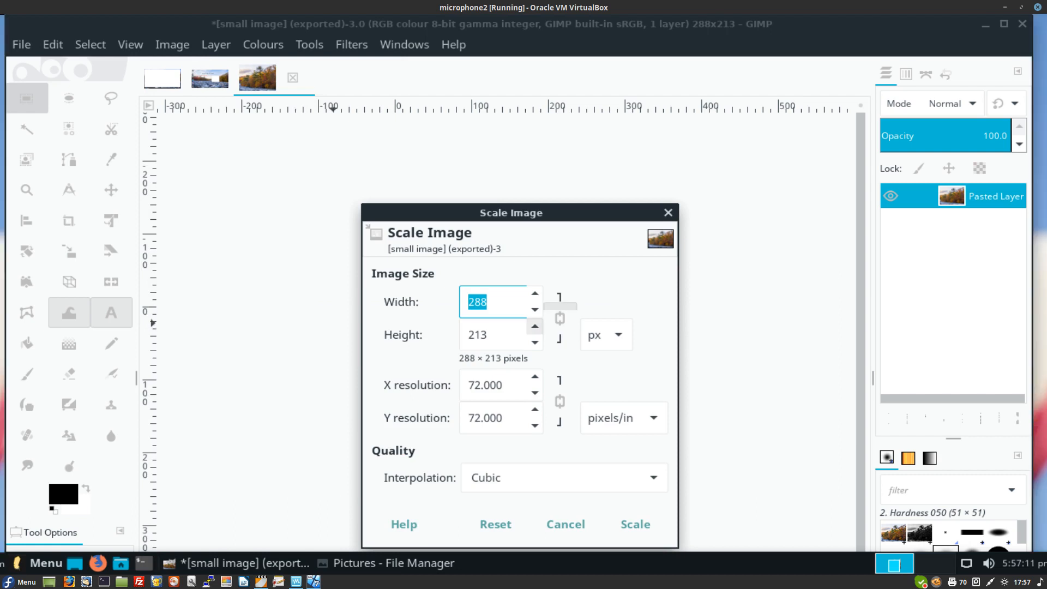
click(493, 303)
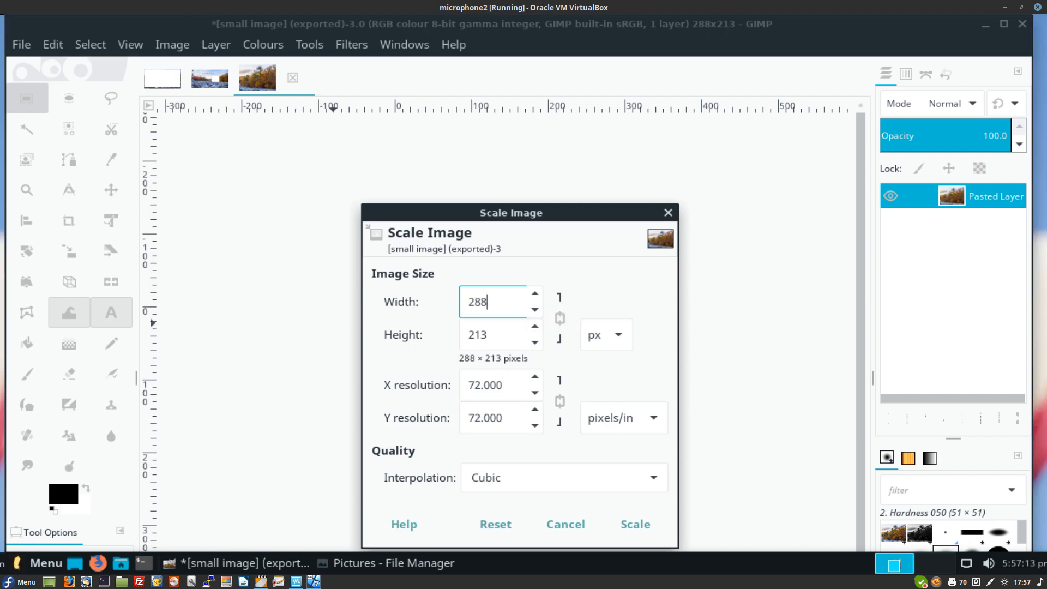
key(BackSpace)
key(BackSpace)
key(BackSpace)
text(150)
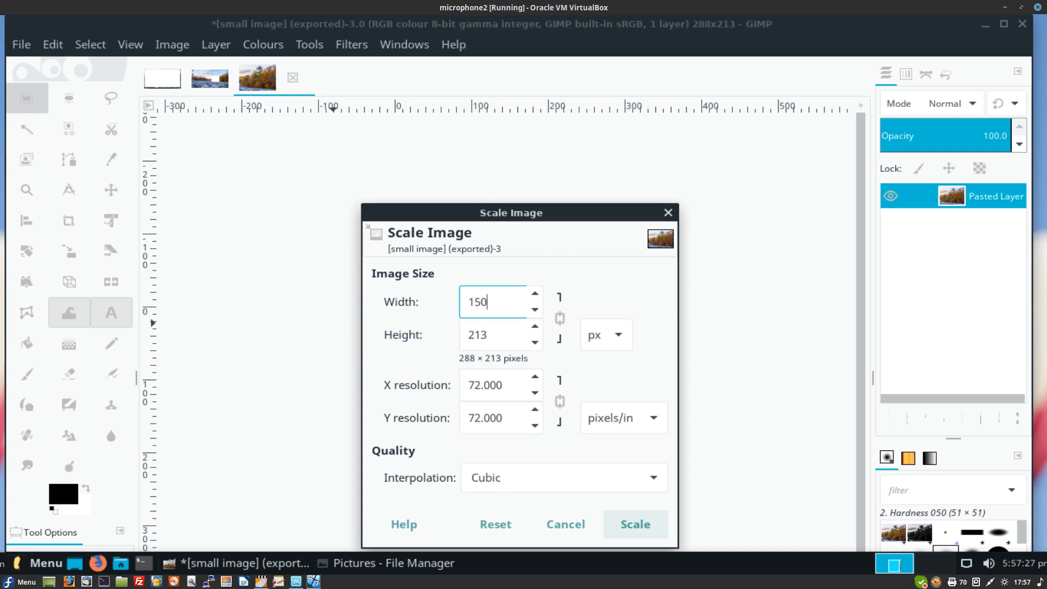
click(635, 524)
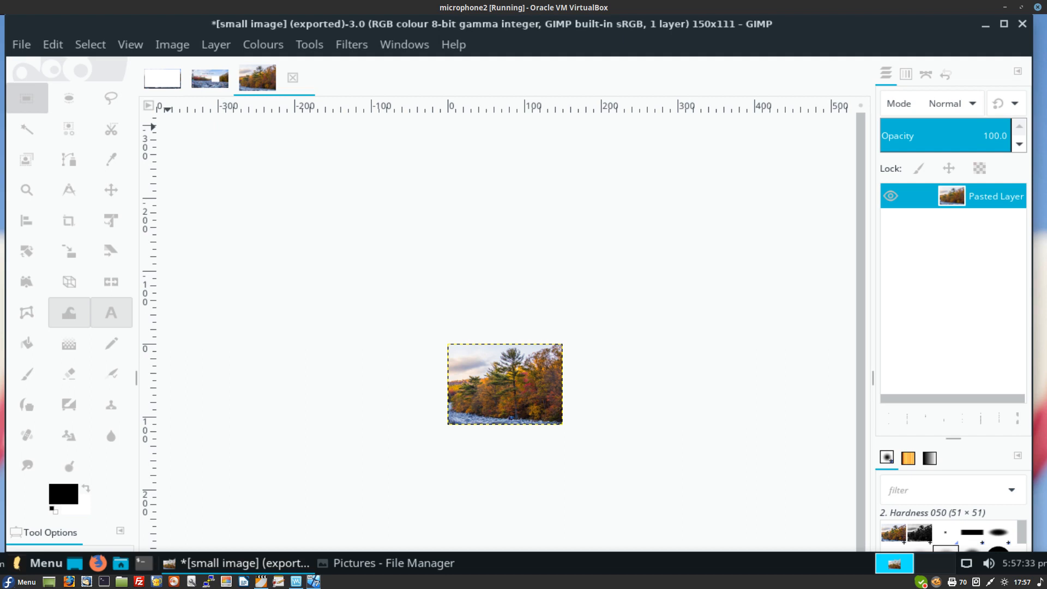
key(alt+f)
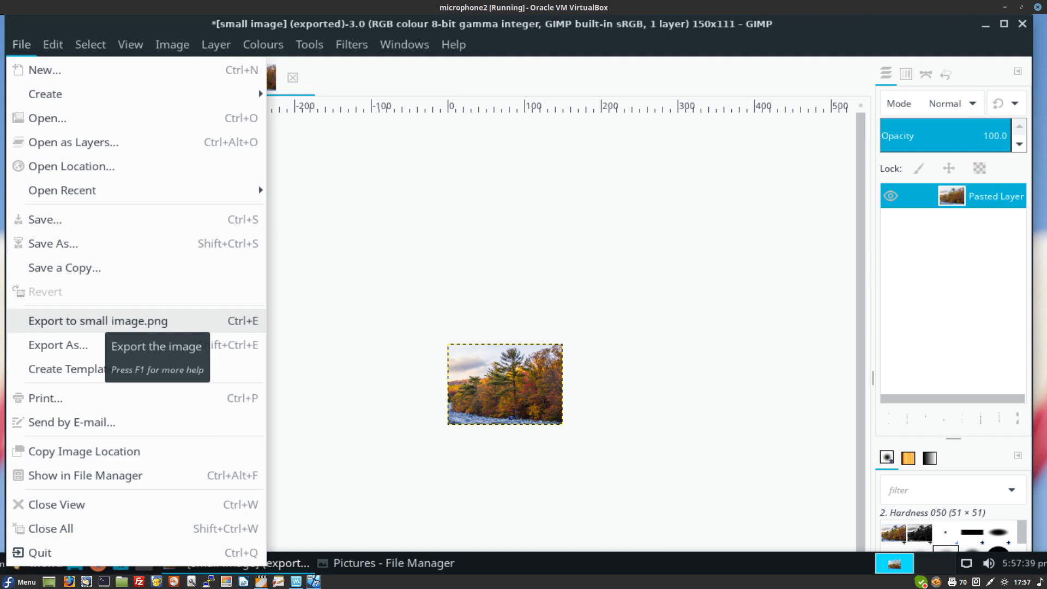
Step: Re-export the scaled picture to small image.png, then reopen river2.png from Open Recent
click(109, 321)
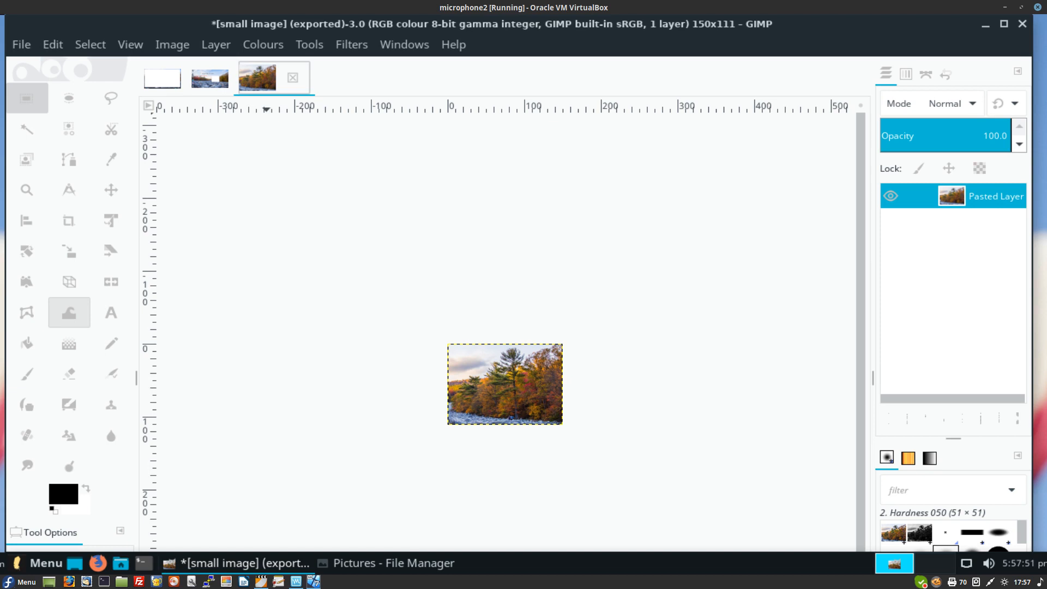
click(210, 78)
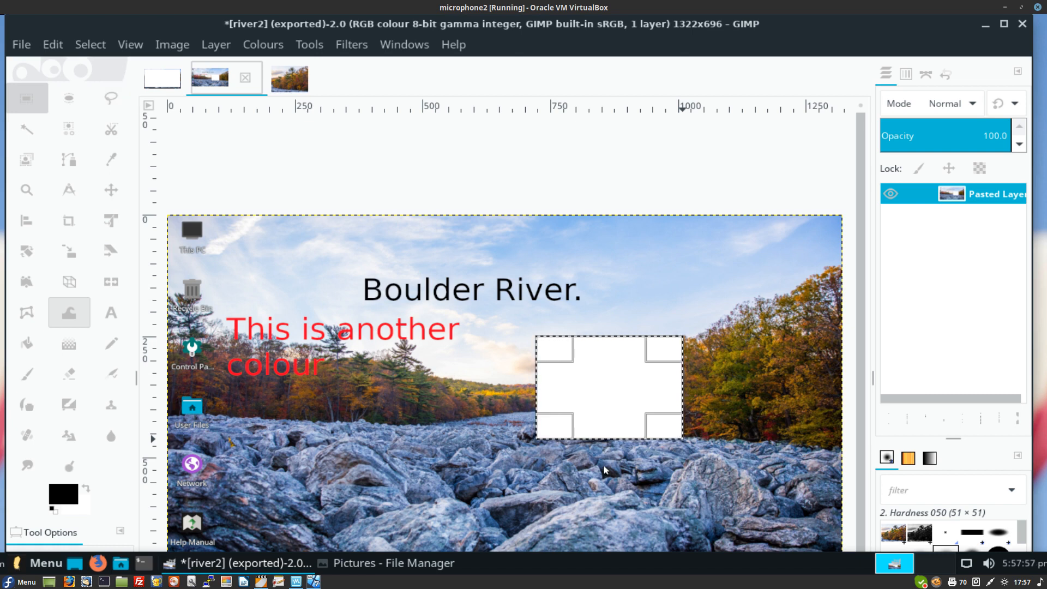
key(alt+f)
key(Down)
key(Down)
key(Down)
key(Down)
key(Down)
key(Down)
key(Down)
key(Down)
key(Down)
key(Down)
key(Down)
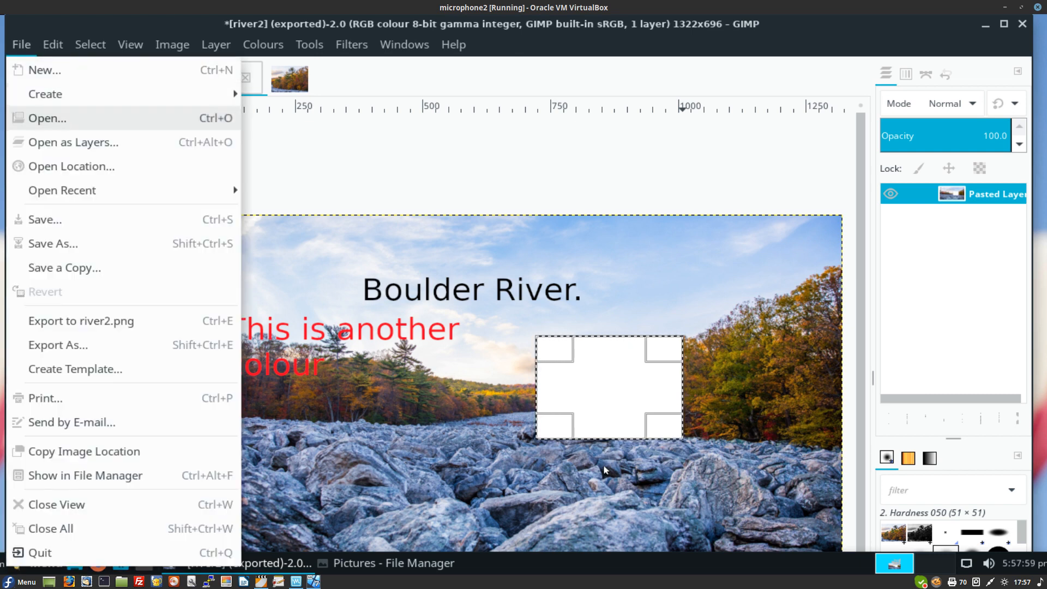
key(Up)
key(Up)
key(Up)
key(Up)
key(Up)
key(Up)
key(Up)
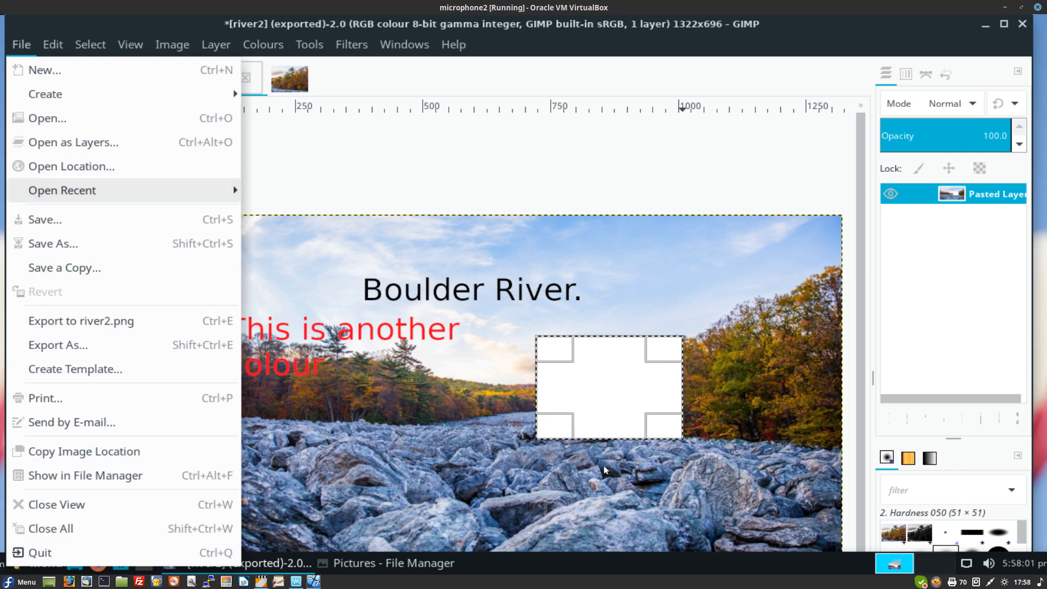
key(Down)
key(Down)
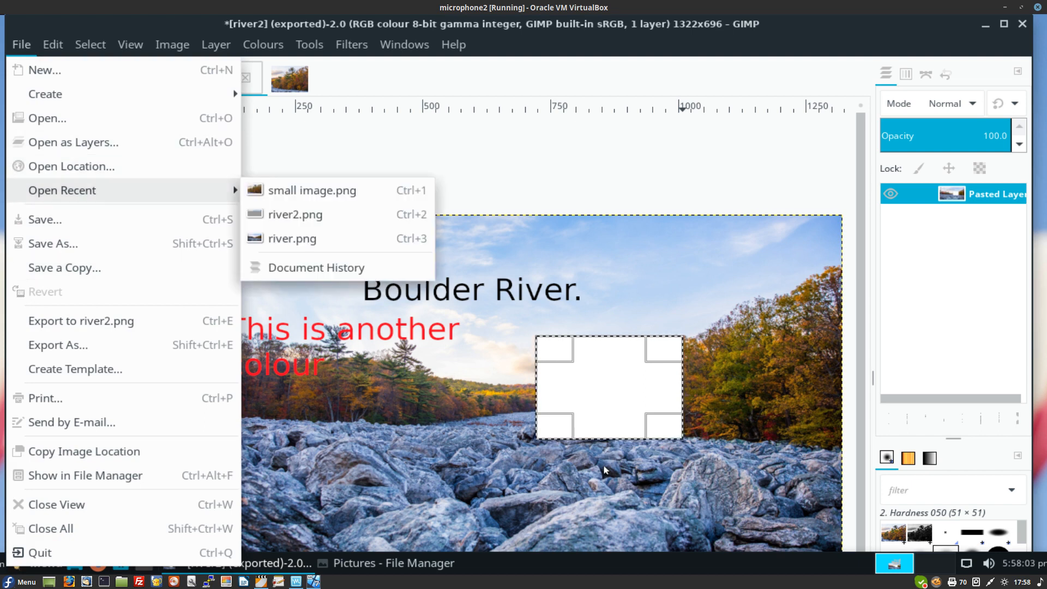
key(Right)
key(Down)
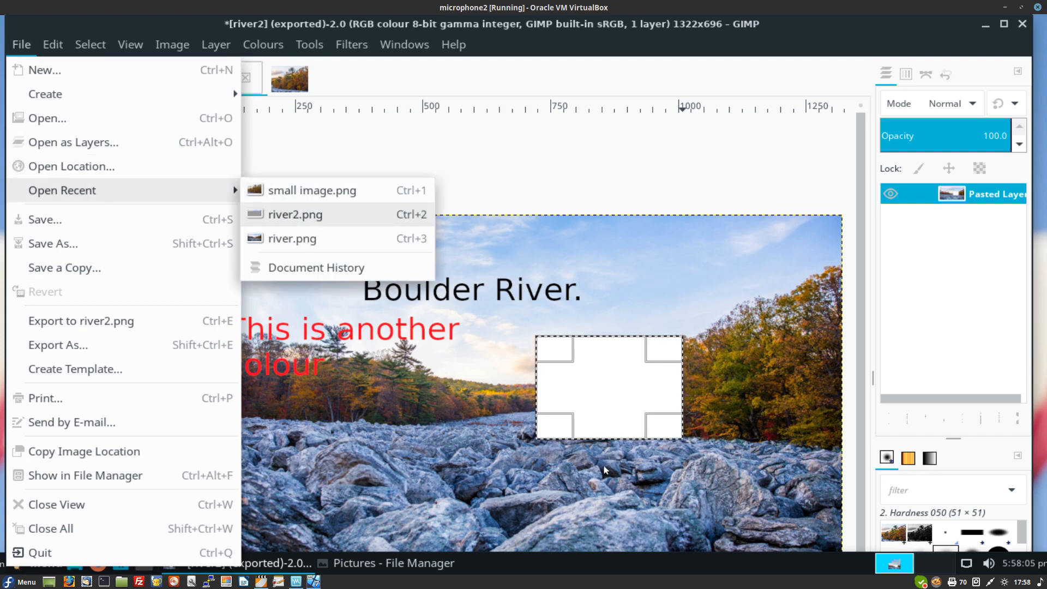
key(Return)
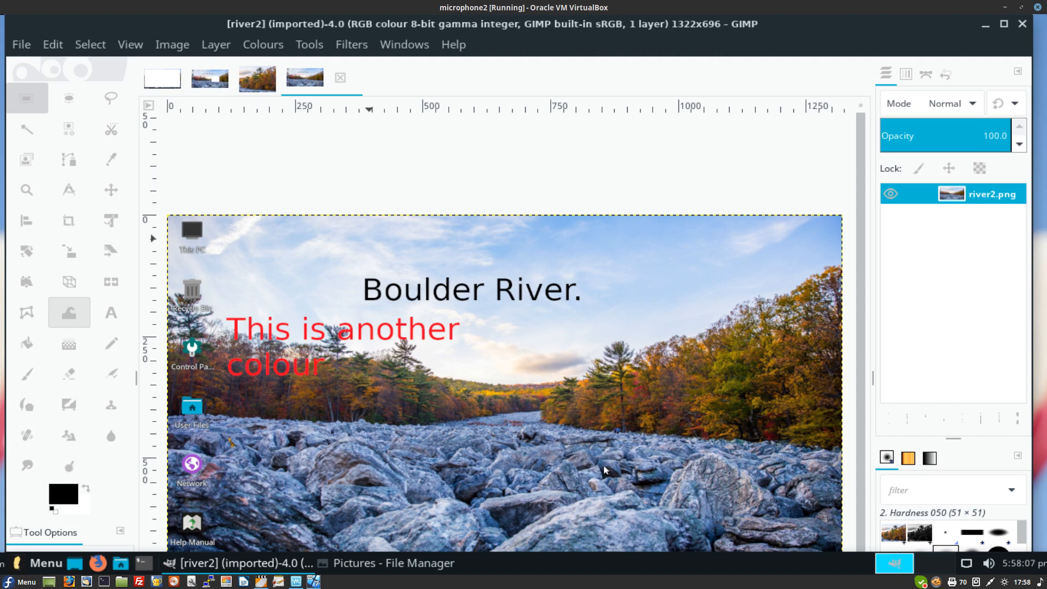
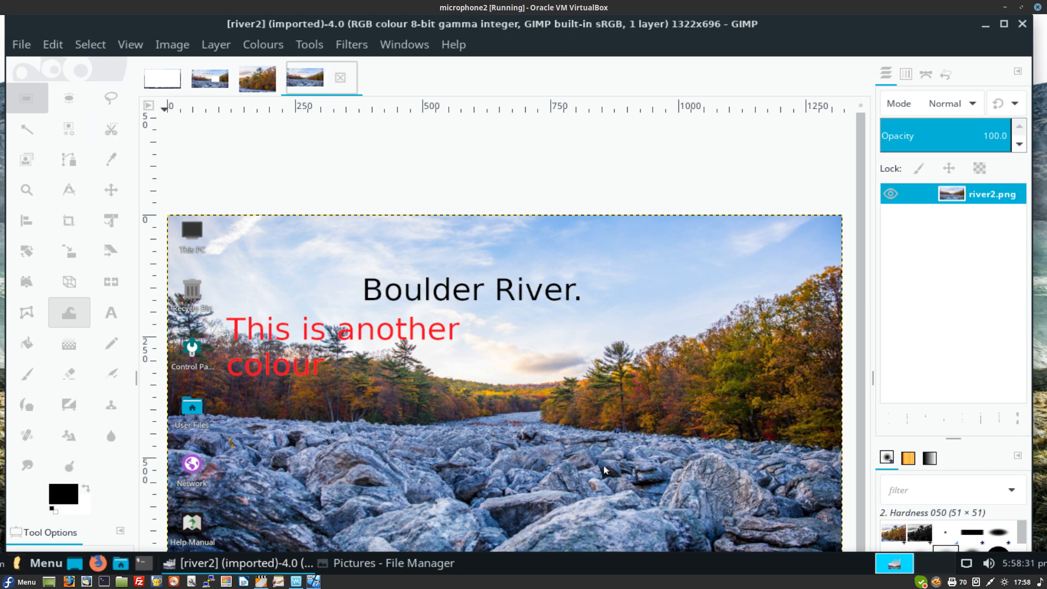
Step: Open small image.png from the recent files list, then switch back to the river2 image
key(alt+f)
key(Down)
key(Down)
key(Down)
key(Down)
key(Down)
key(Down)
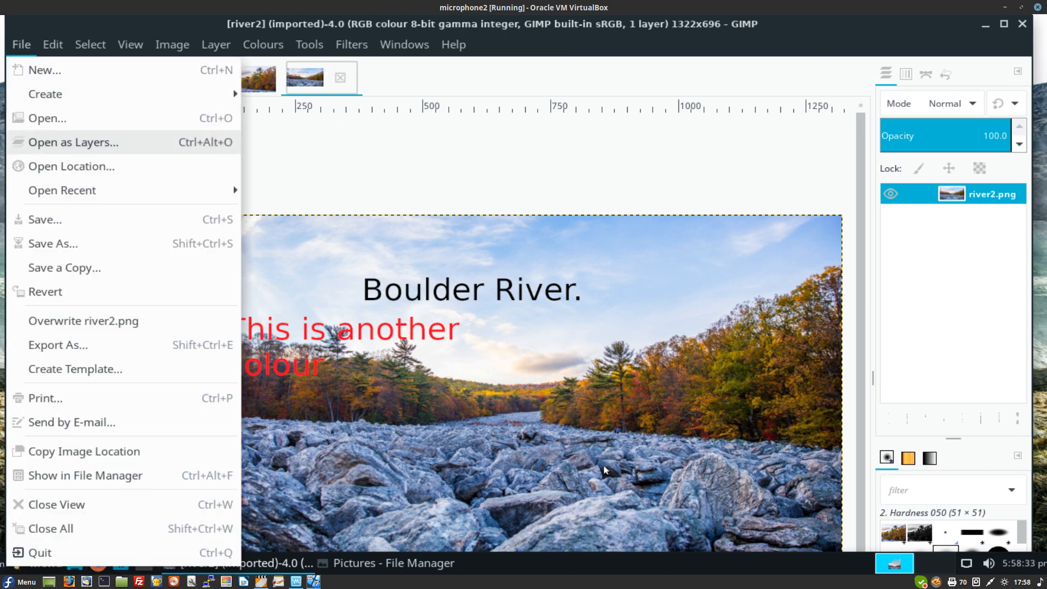
key(Right)
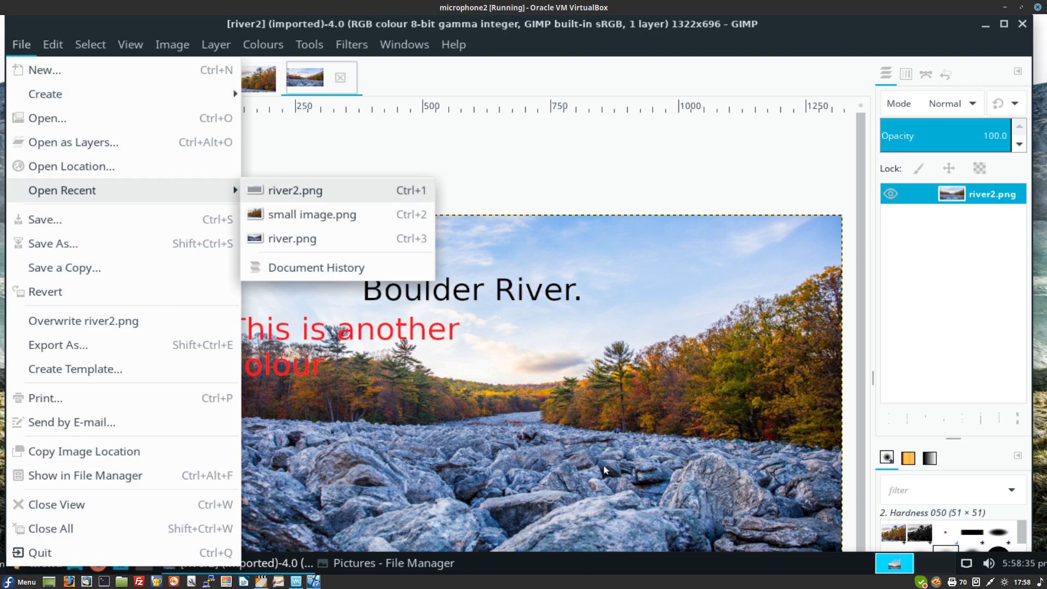
key(Down)
key(Return)
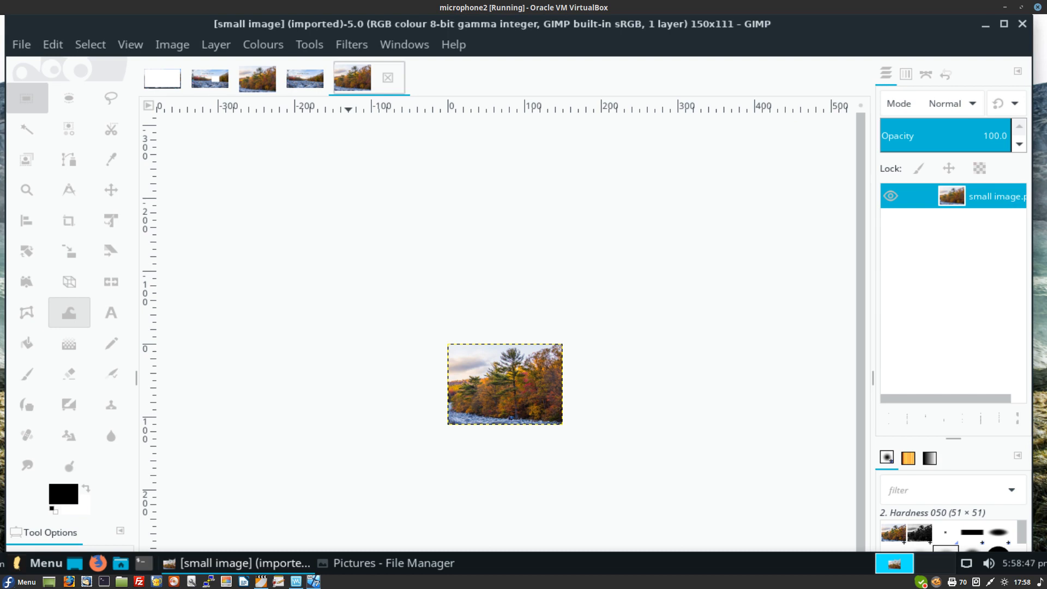
click(305, 78)
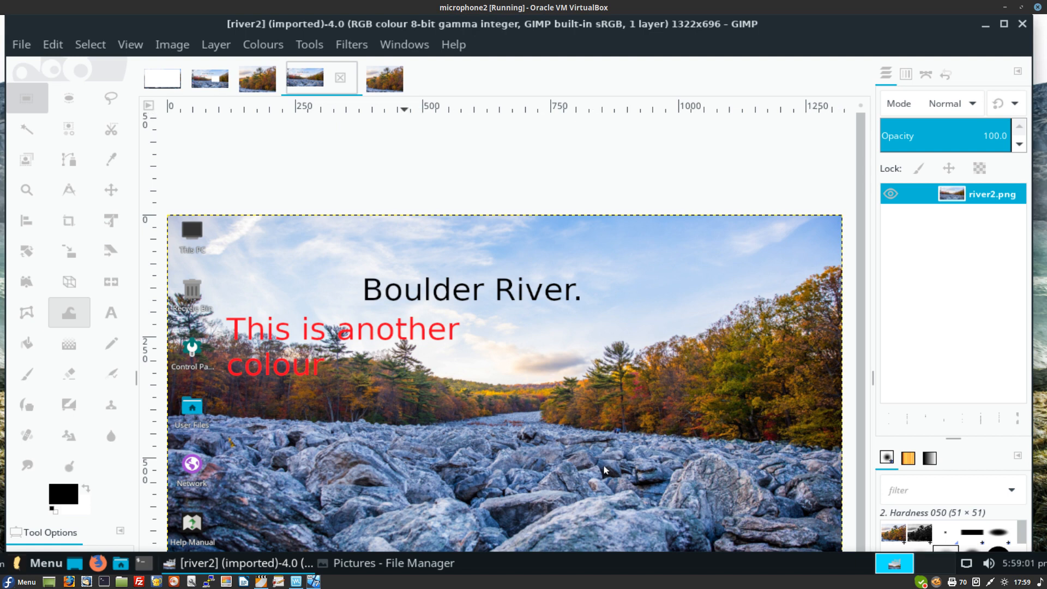
Step: Select all of small image.png, copy it, and return to the river2 image
click(385, 78)
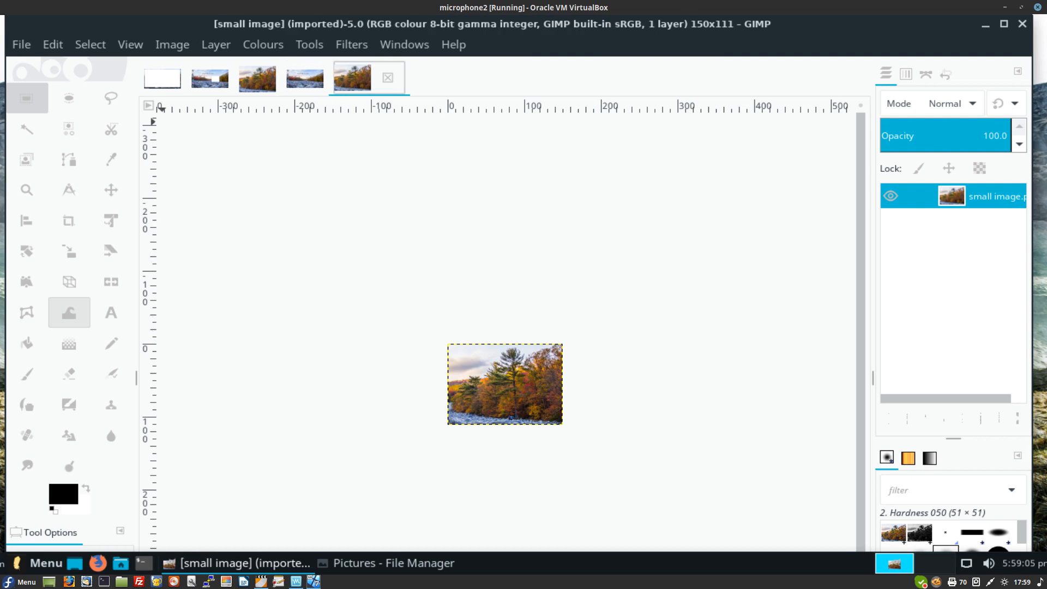
key(alt+e)
key(Right)
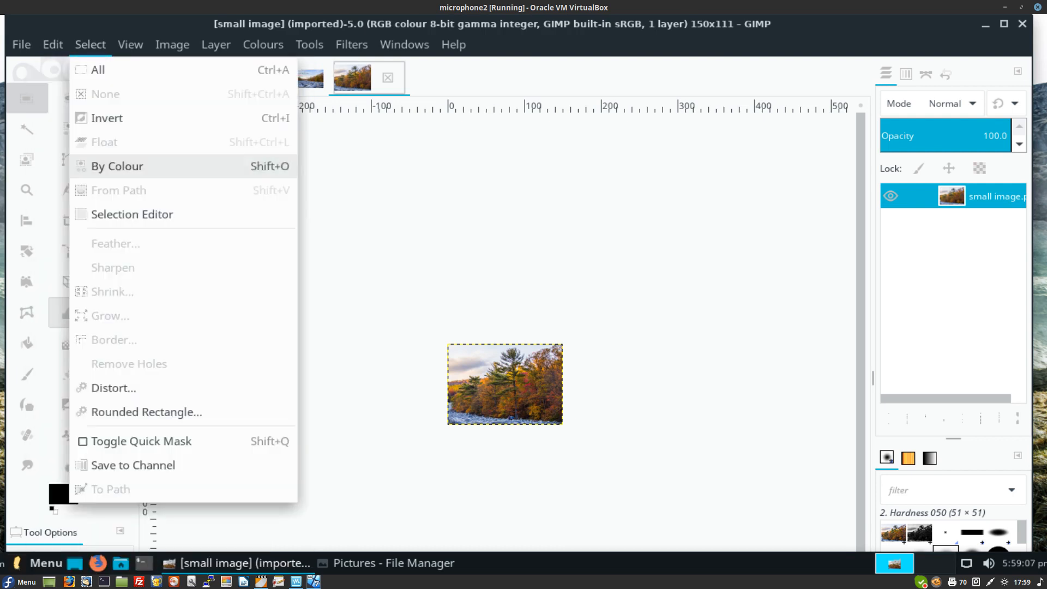
key(Escape)
key(alt+e)
key(Down)
key(Down)
key(Down)
key(Return)
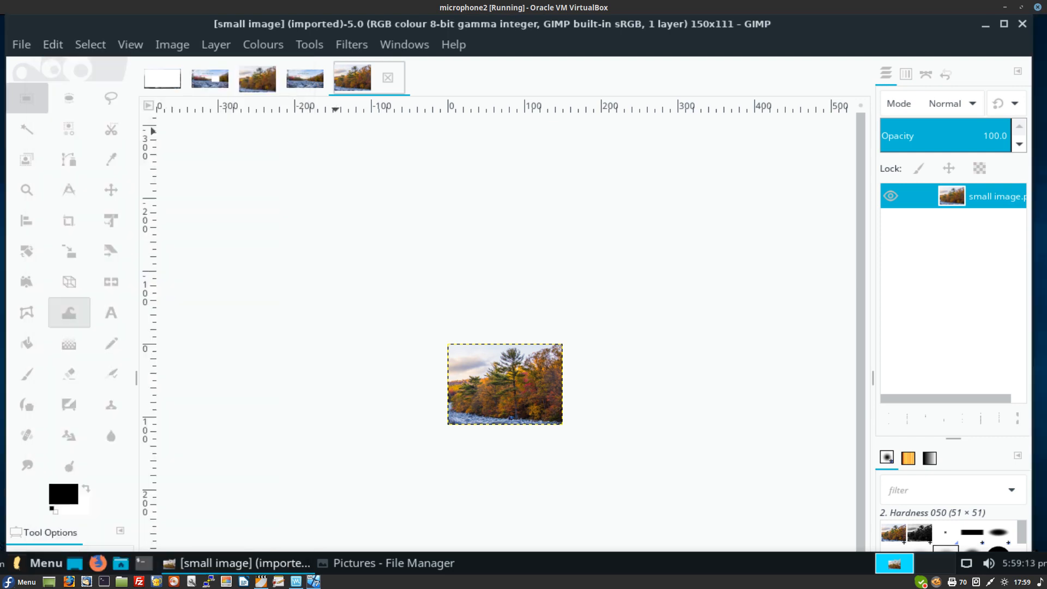
click(305, 78)
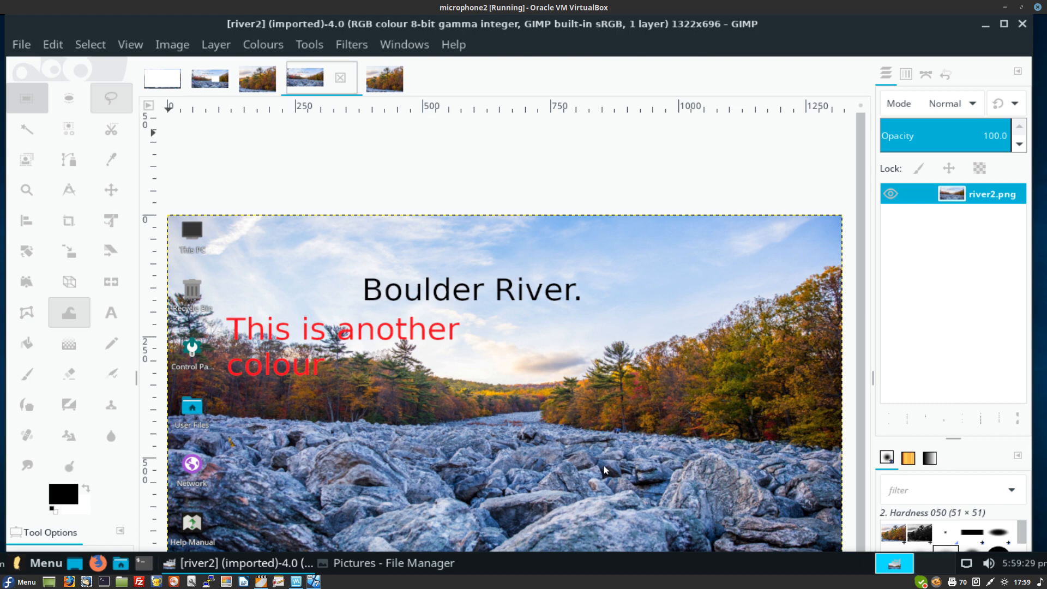
Step: Paste the small image into river2 and drag it to the upper-right sky
click(53, 45)
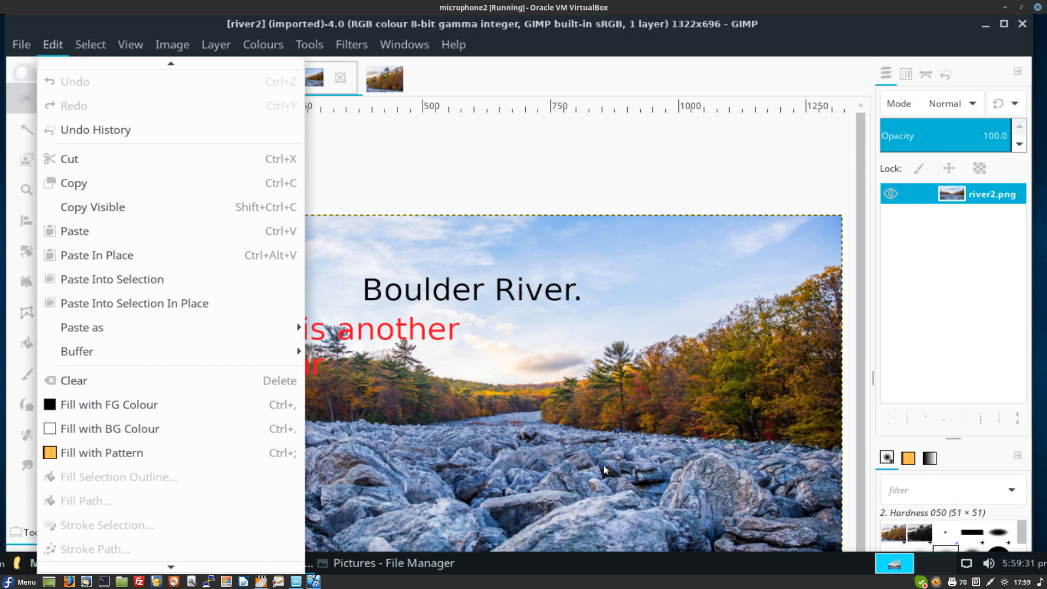
click(75, 231)
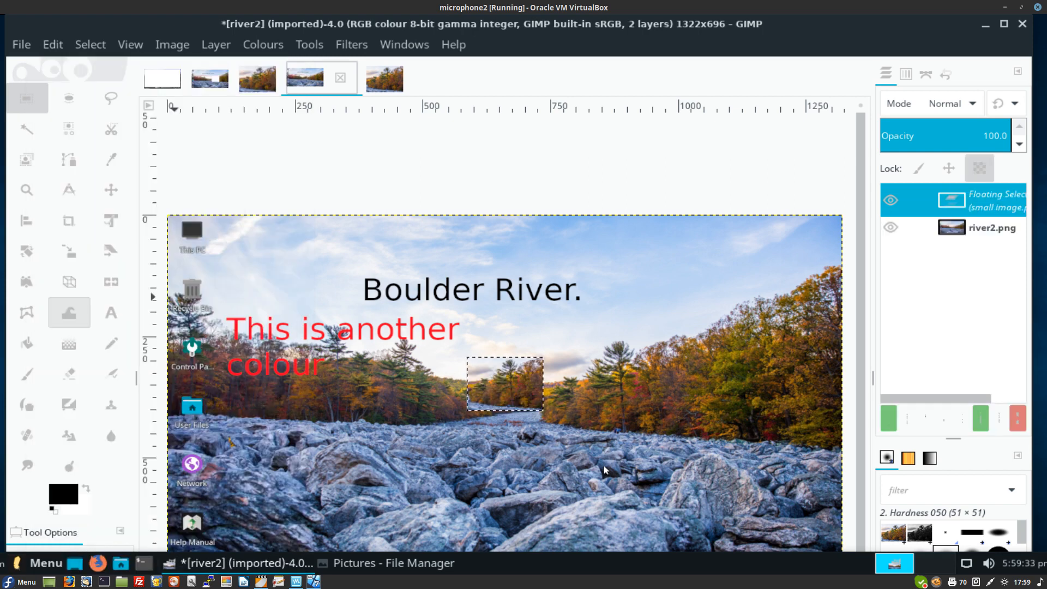
drag(505, 385, 275, 269)
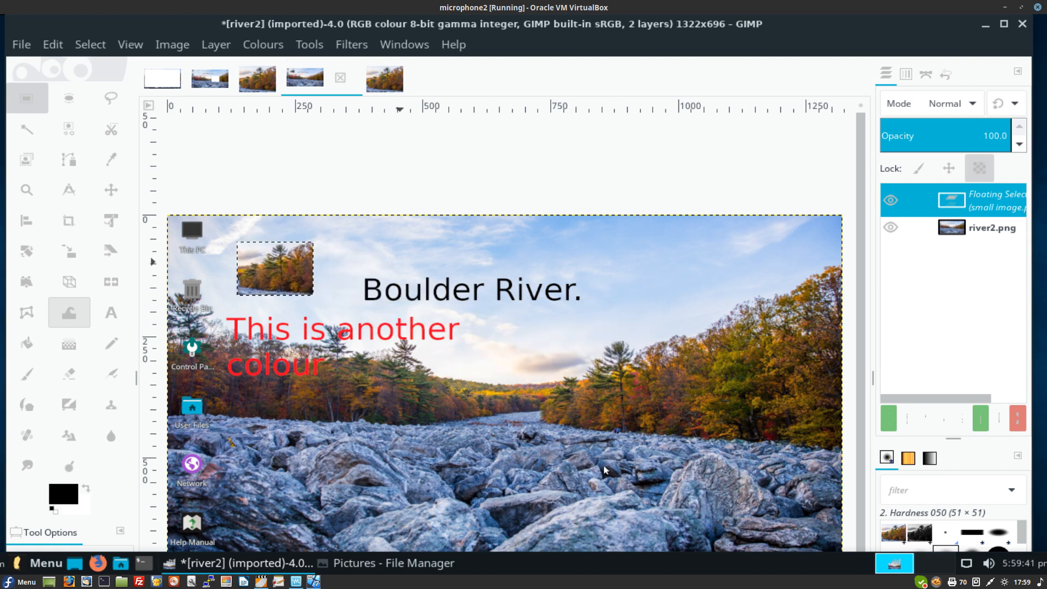
drag(275, 269, 683, 280)
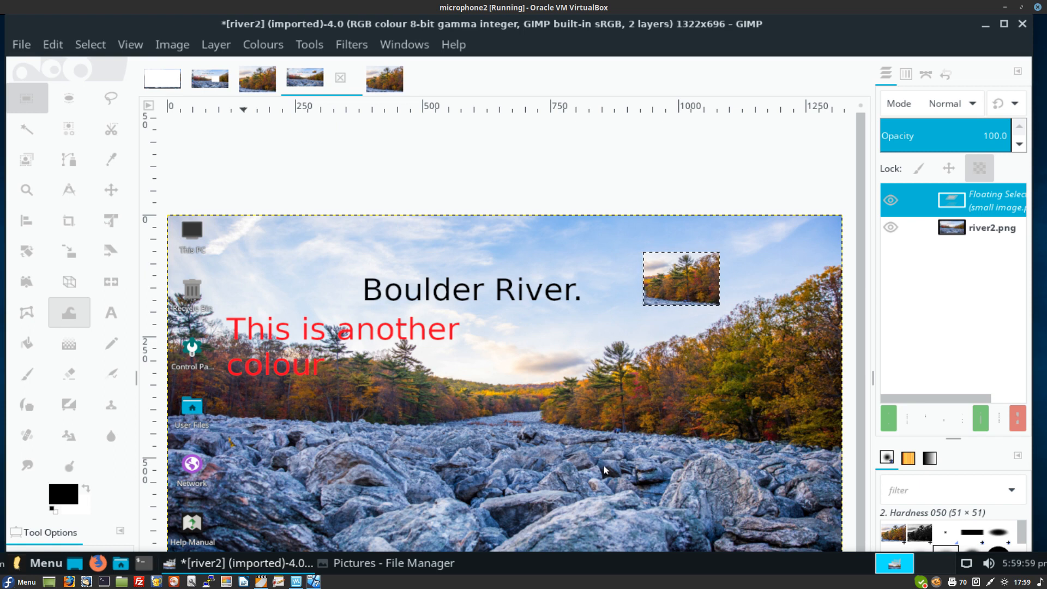
Step: Flatten the river2 image into a single layer
key(alt+i)
key(Down)
key(Down)
key(Down)
key(Down)
key(Down)
key(Down)
key(Down)
key(Down)
key(Down)
key(Down)
key(Down)
key(Down)
key(Down)
key(Down)
key(Return)
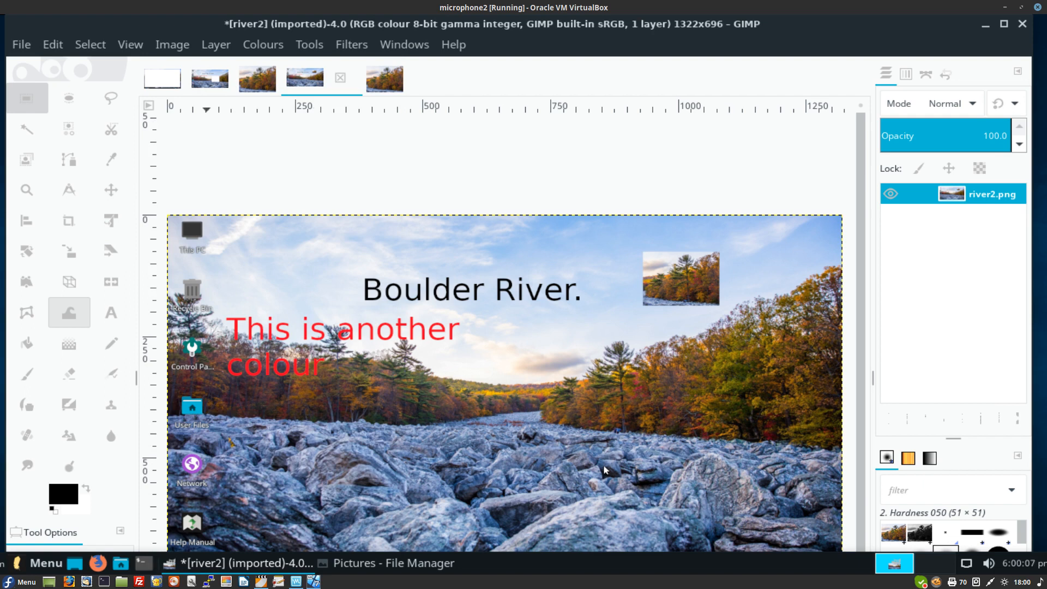
key(alt+f)
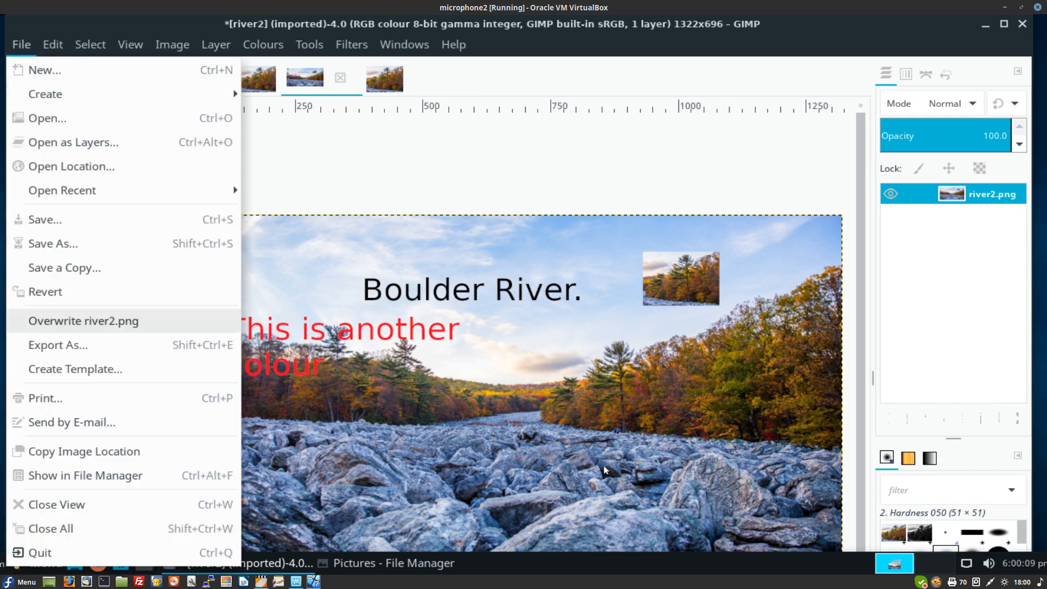
Step: Export the picture as river3.png in Pictures, accepting the PNG export options
key(Return)
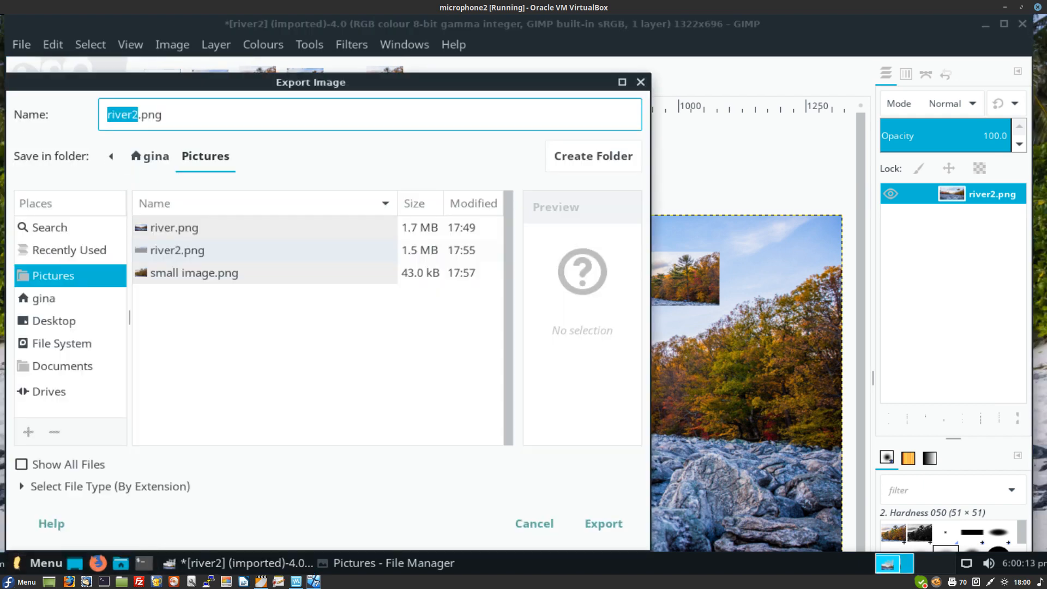
click(148, 114)
key(BackSpace)
text(3)
key(Return)
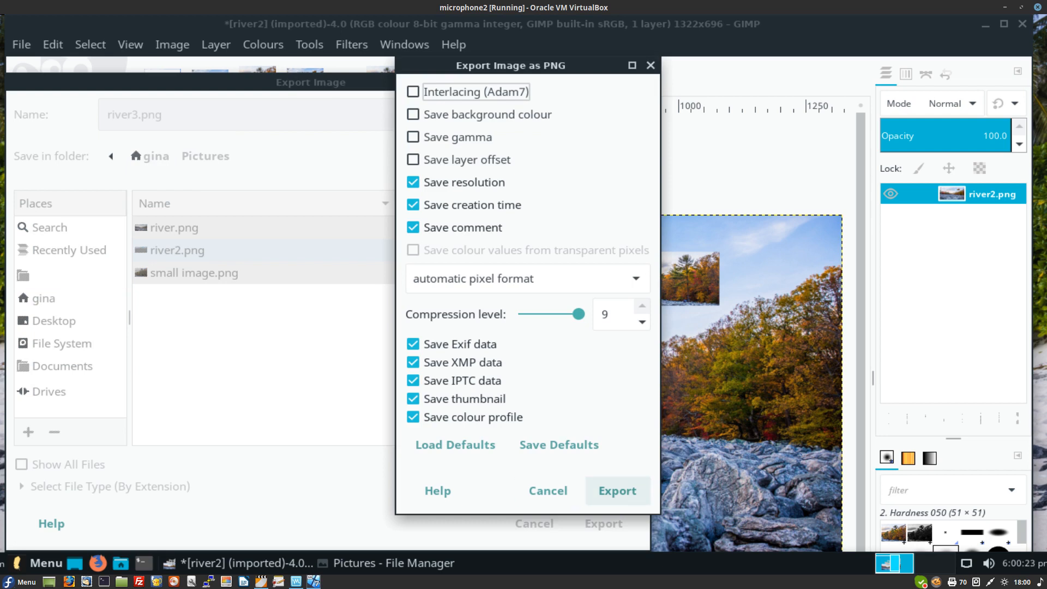
click(618, 491)
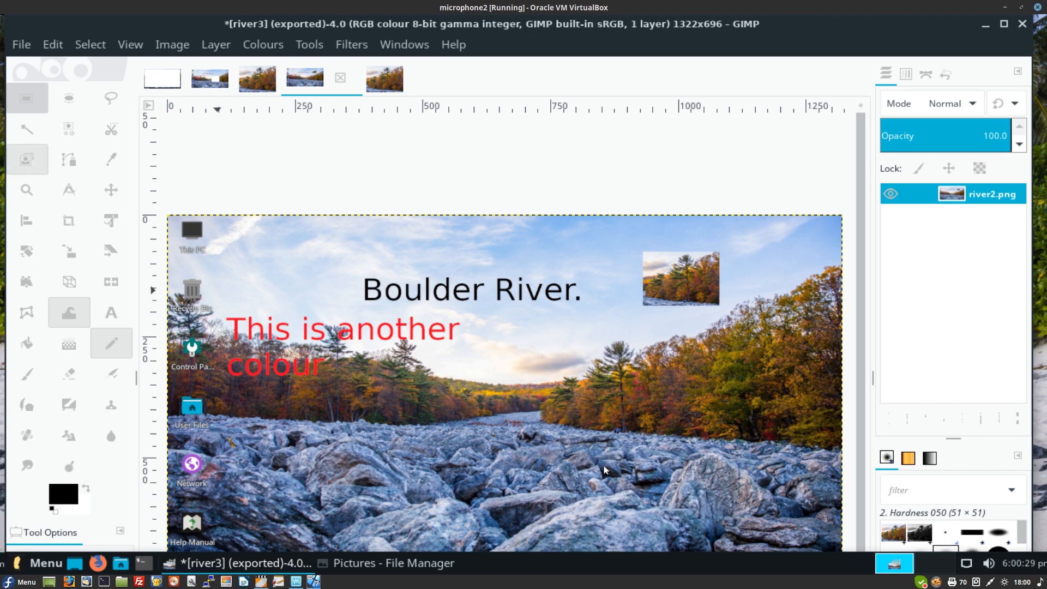
Step: Quit GIMP with Ctrl+Q, discarding the unsaved changes to the open images
key(alt+f)
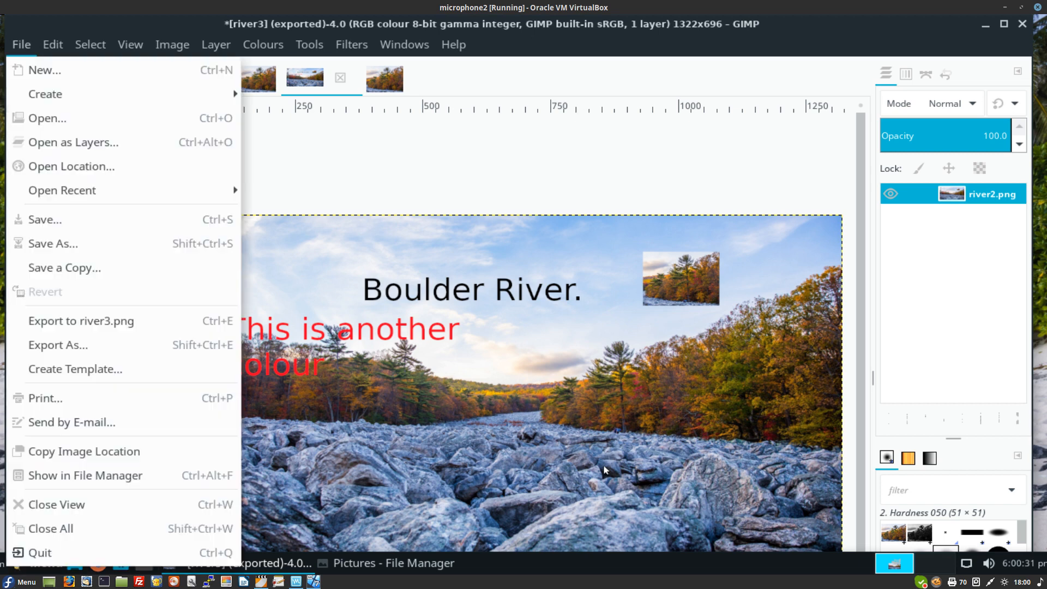
key(Down)
key(Down)
key(Down)
key(Down)
key(Down)
key(Down)
key(Down)
key(Down)
key(Down)
key(Down)
key(Down)
key(Down)
key(Down)
key(Down)
key(Down)
key(Down)
key(Down)
key(Down)
key(Down)
key(Escape)
key(ctrl+q)
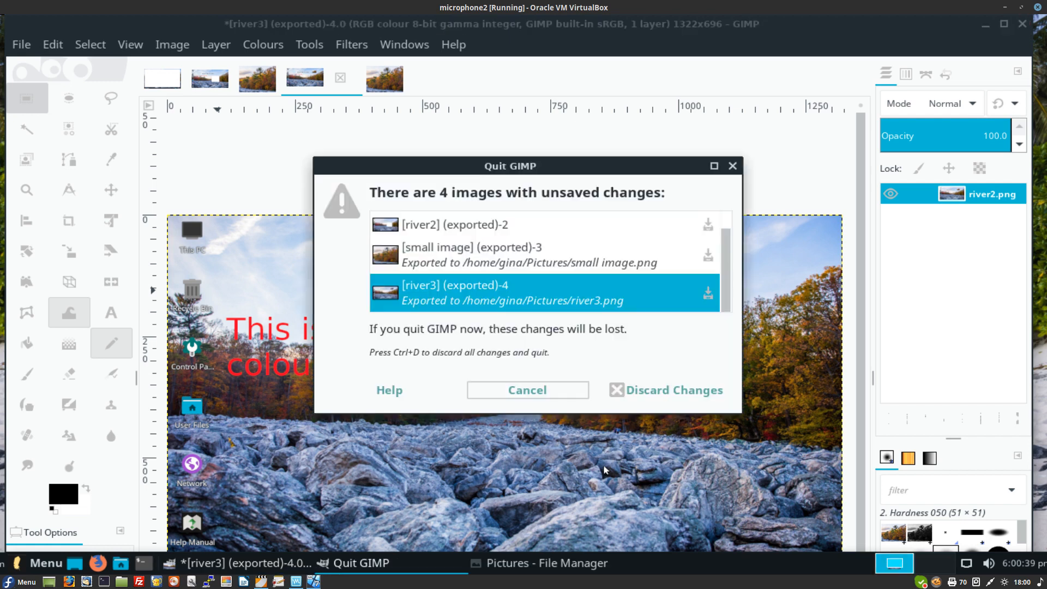
click(667, 390)
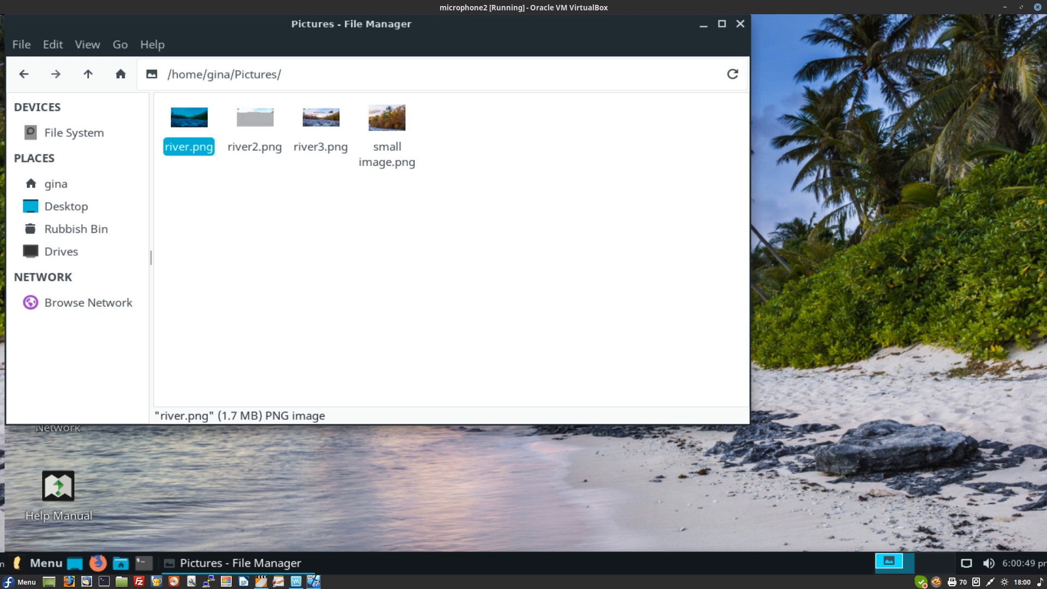
Step: Preview river2.png in Shotwell, then close the viewer and the Pictures folder window
click(255, 118)
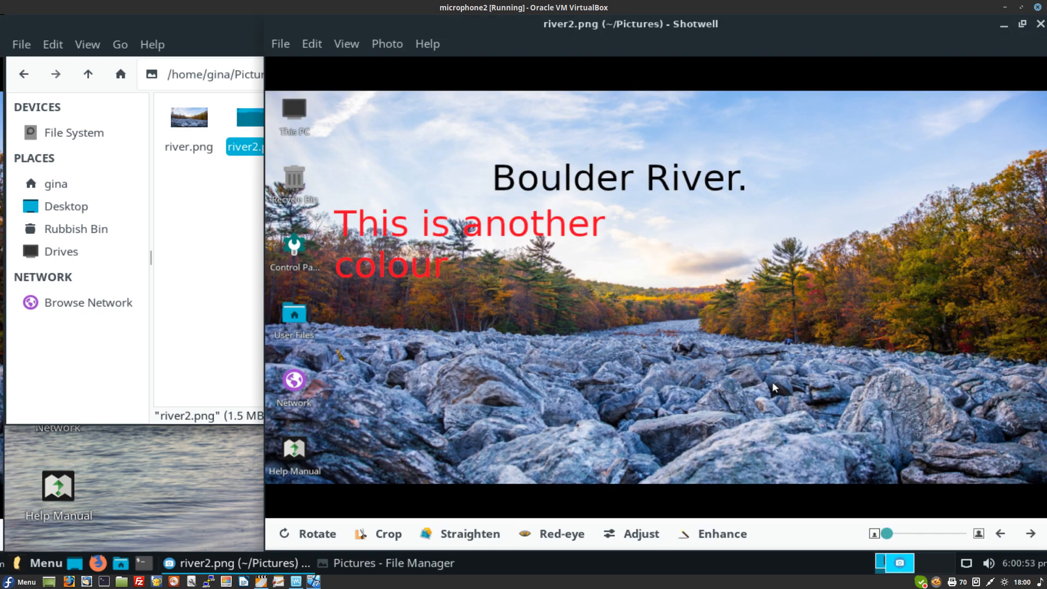
click(1040, 24)
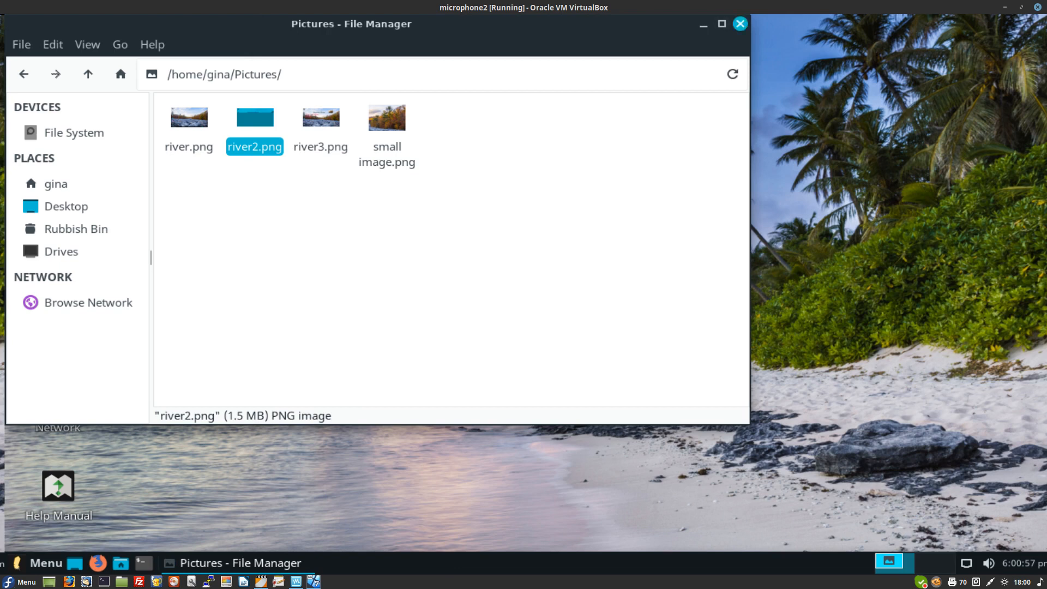
click(740, 24)
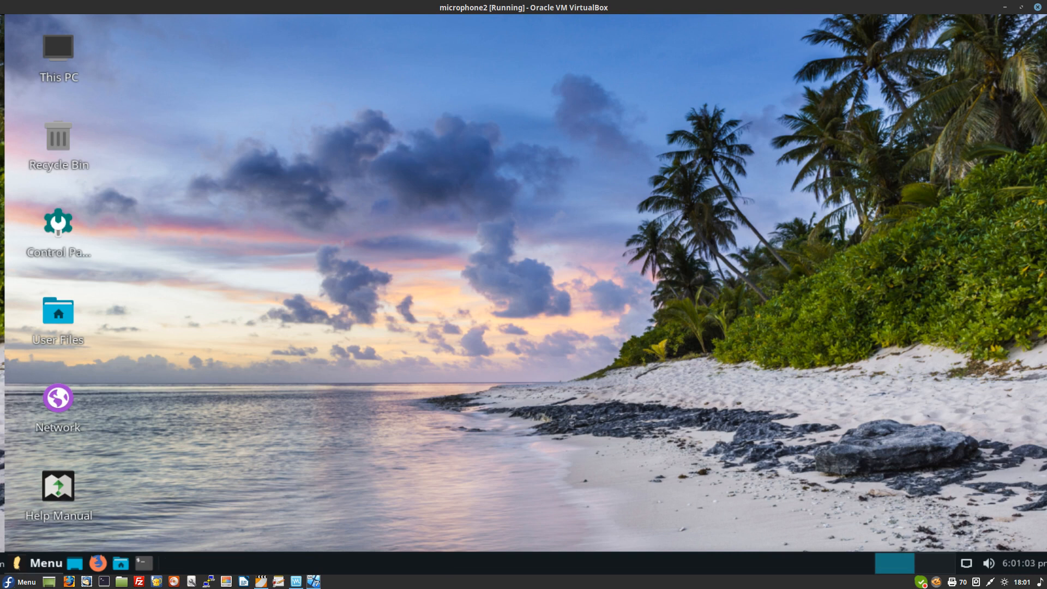
Step: From the menu's Graphics category, add GIMP launchers to both the desktop and the panel
key(super)
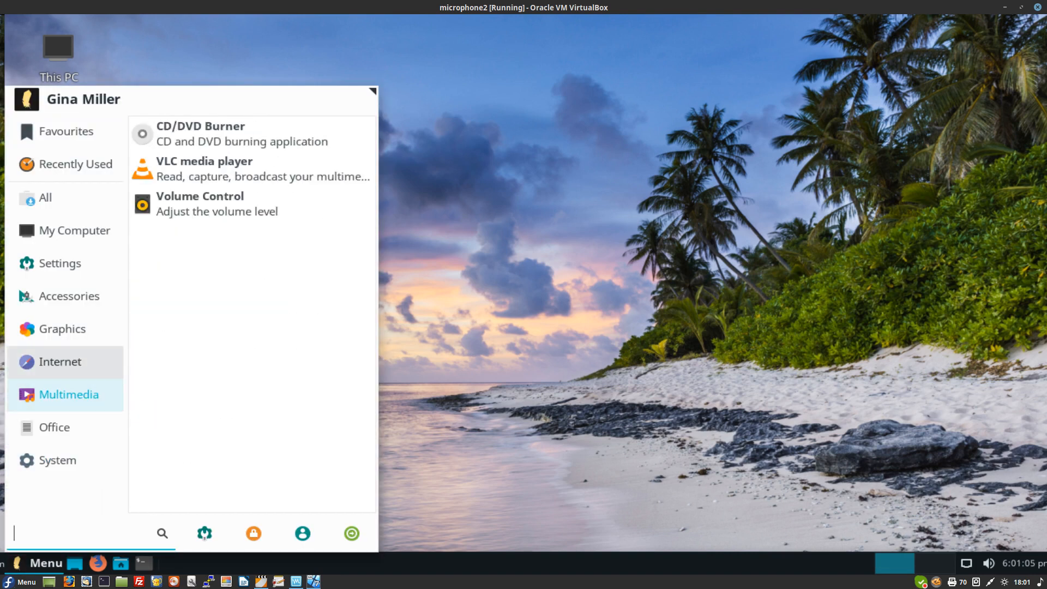
click(60, 263)
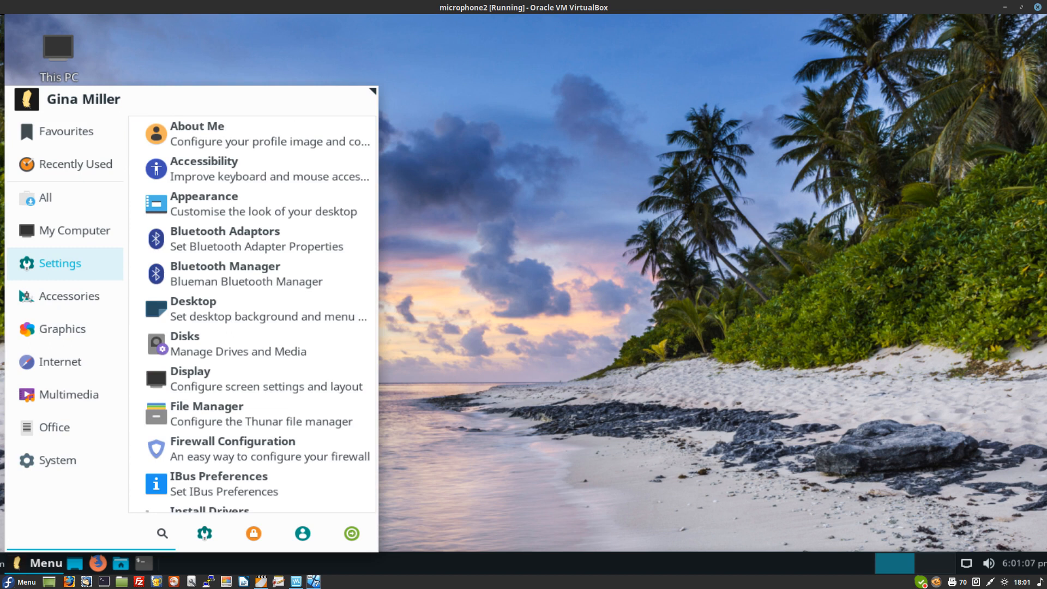
click(63, 328)
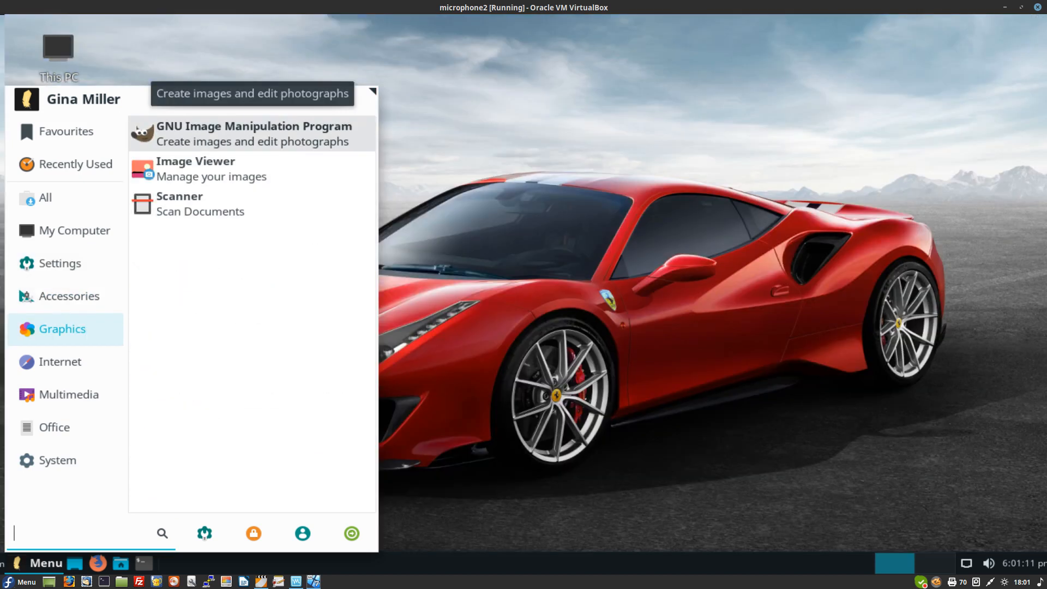
right_click(330, 133)
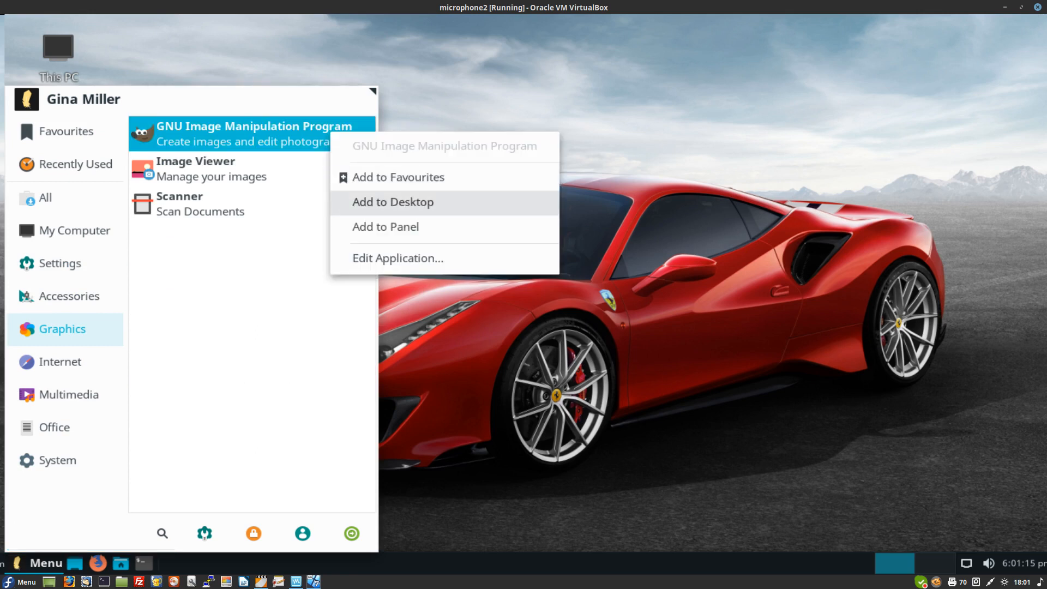
click(392, 202)
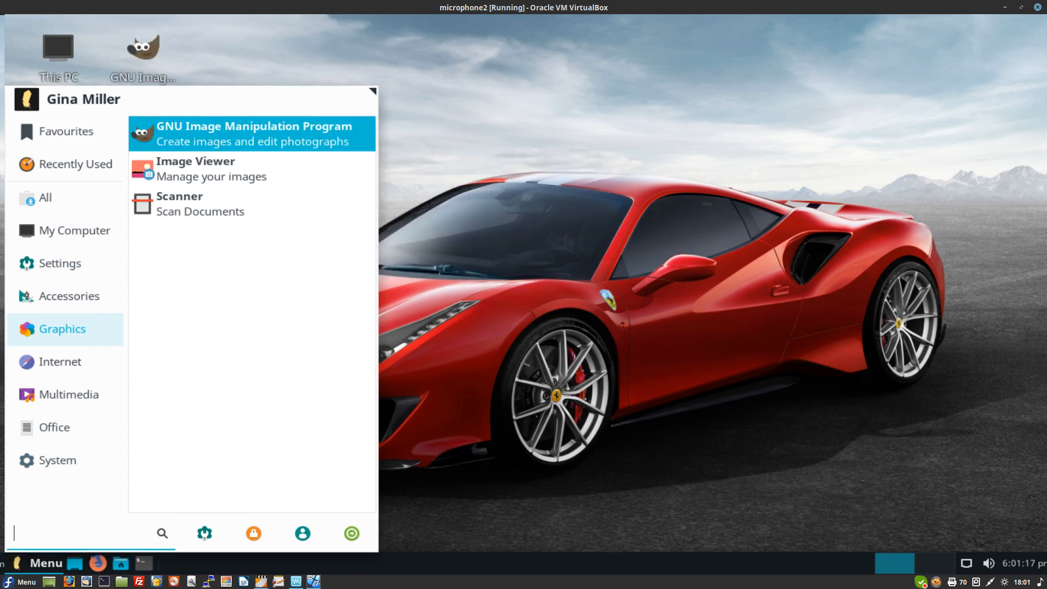
right_click(301, 132)
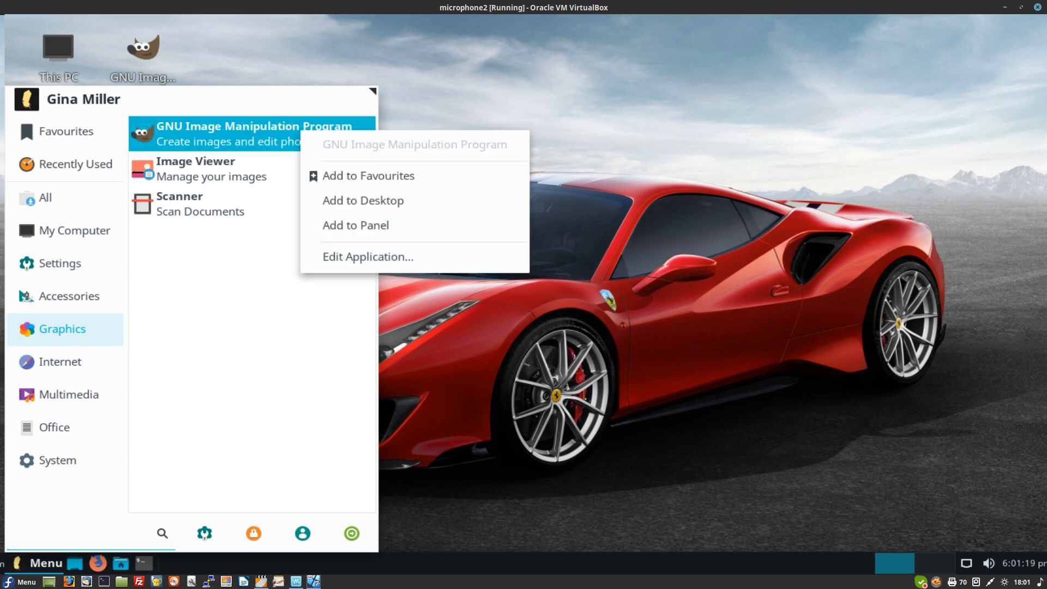
click(355, 225)
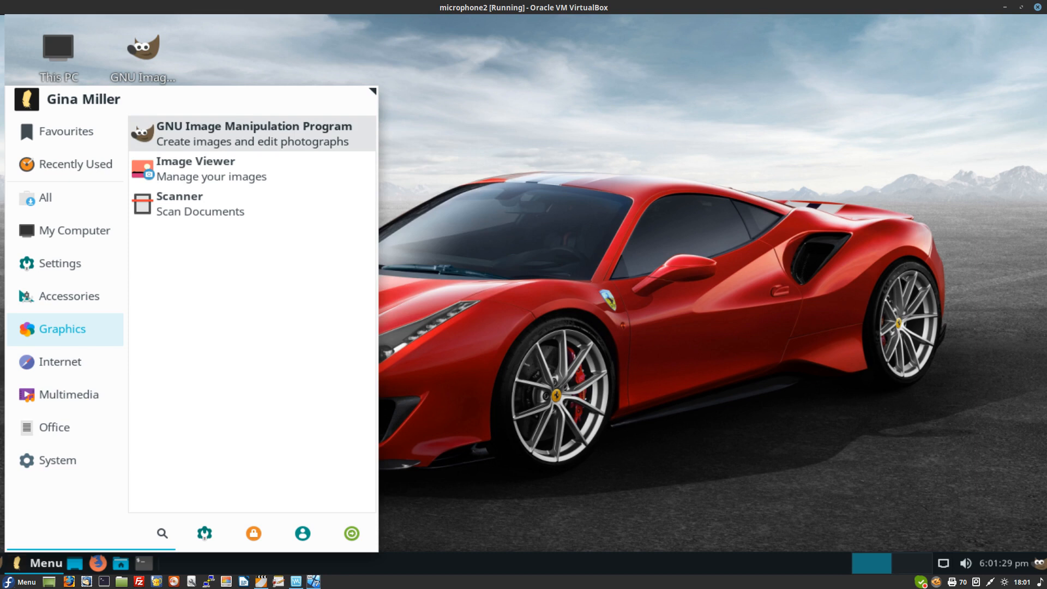
Step: From the menu's Internet category, add a Firefox Web Browser shortcut to the desktop
mouse_move(74, 230)
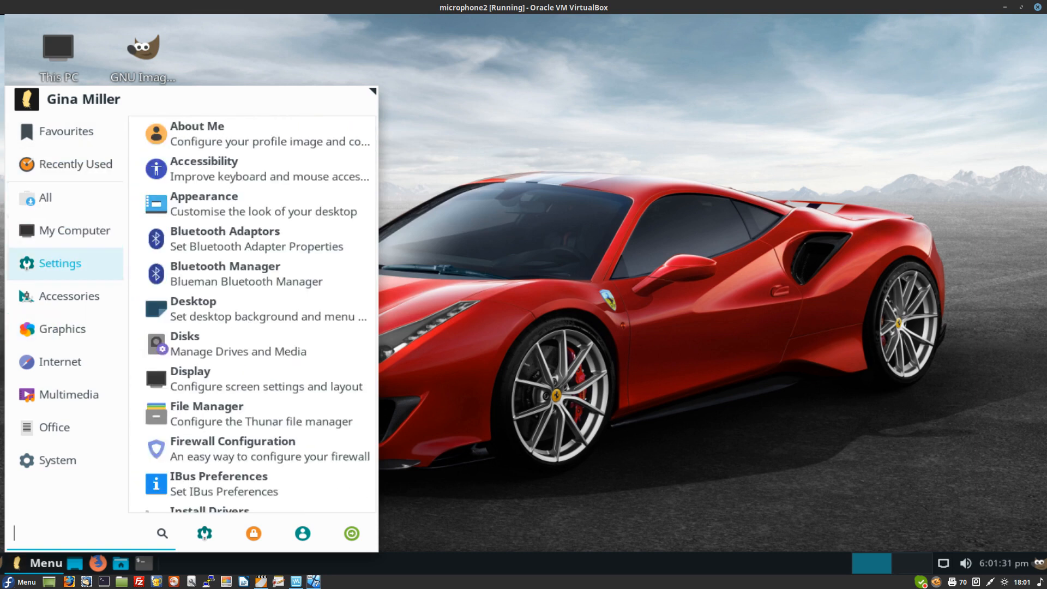
mouse_move(60, 362)
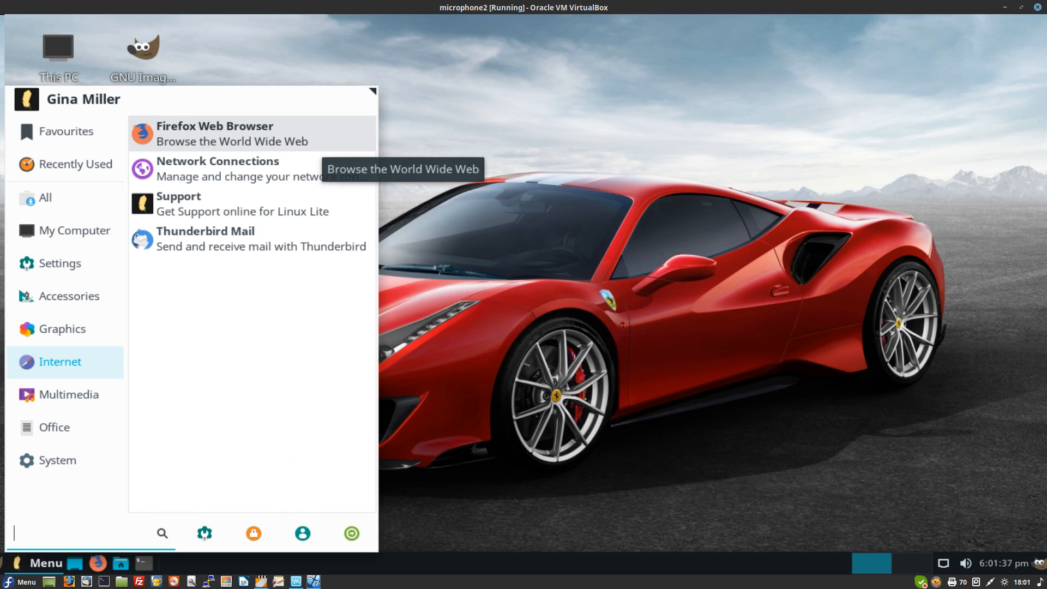
right_click(303, 140)
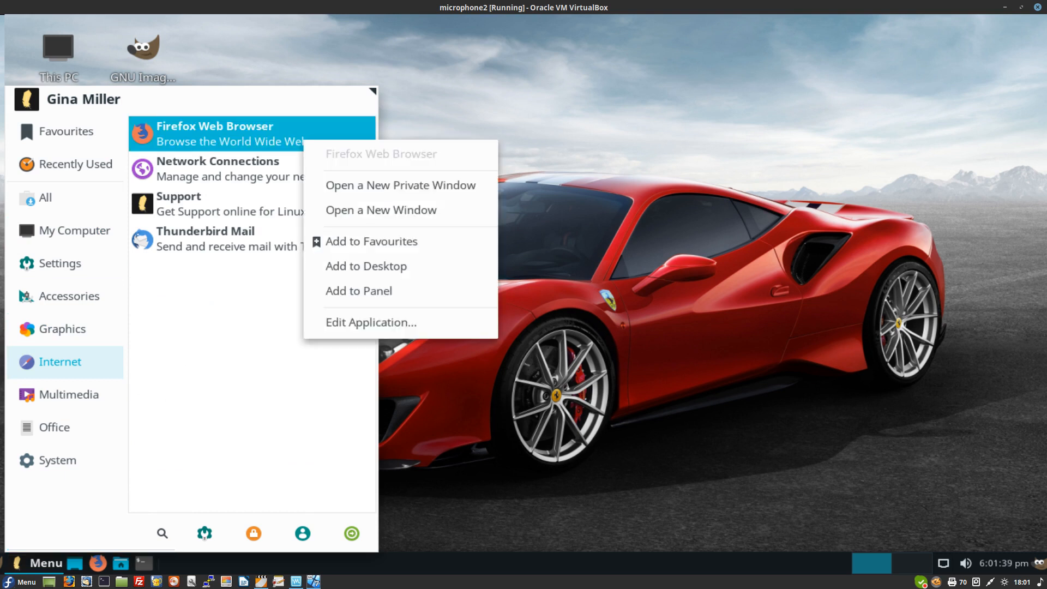
click(366, 266)
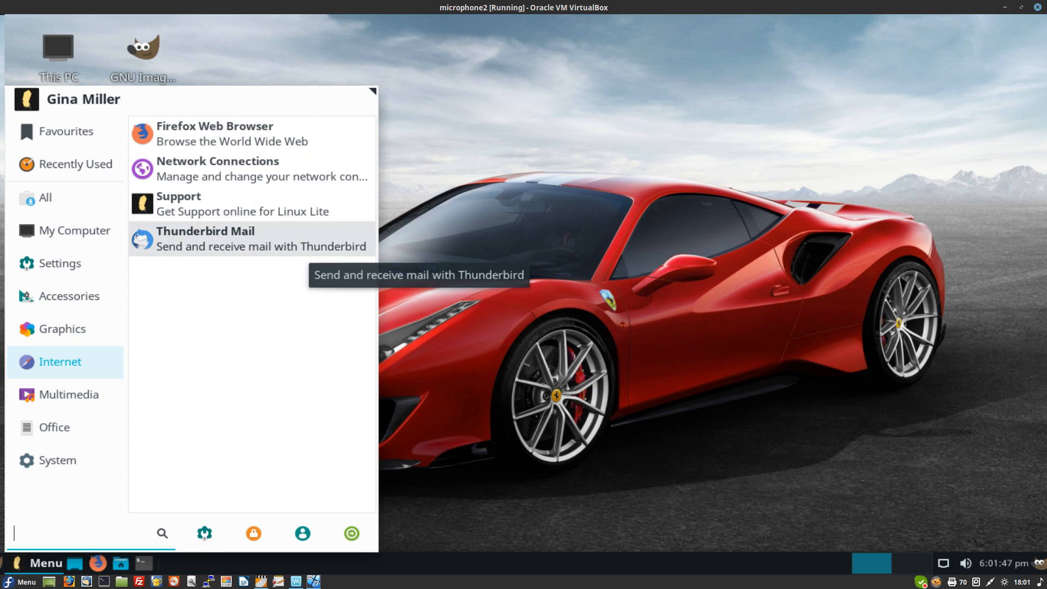
Step: Add Thunderbird Mail to the desktop and panel, then close the menu
right_click(293, 241)
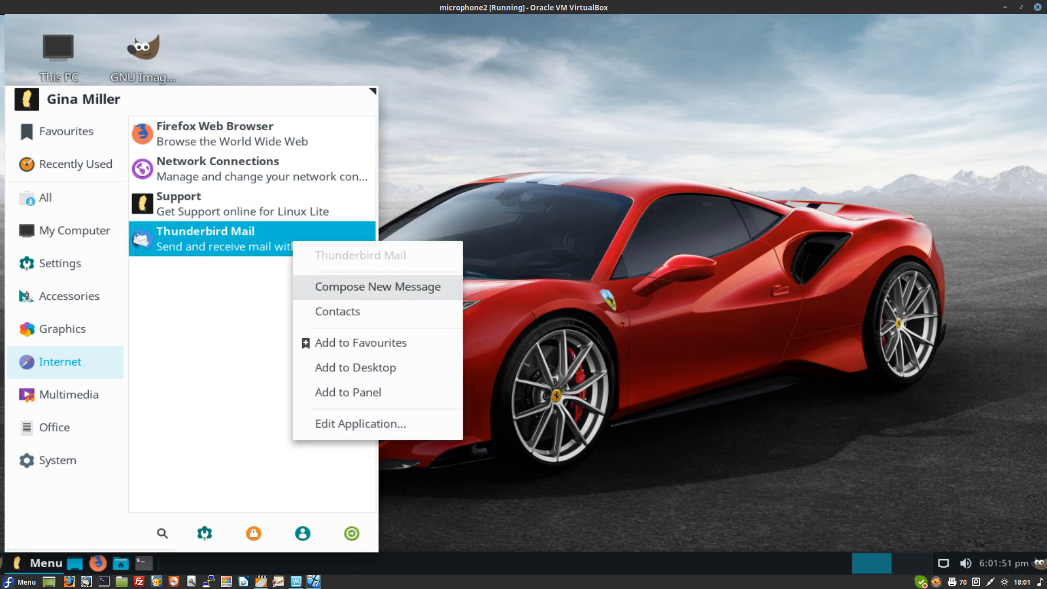
click(355, 367)
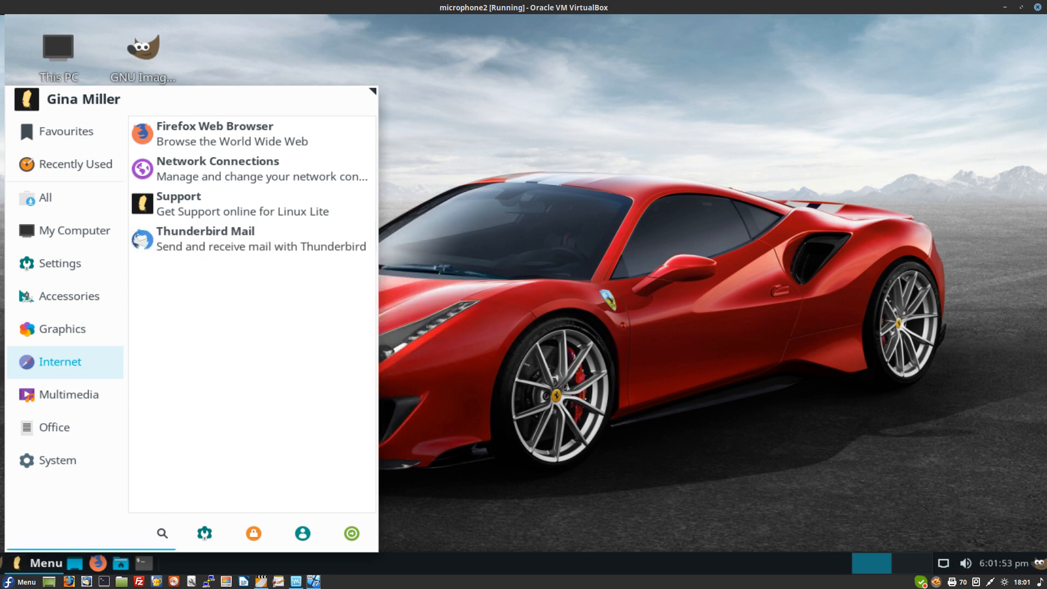
right_click(299, 240)
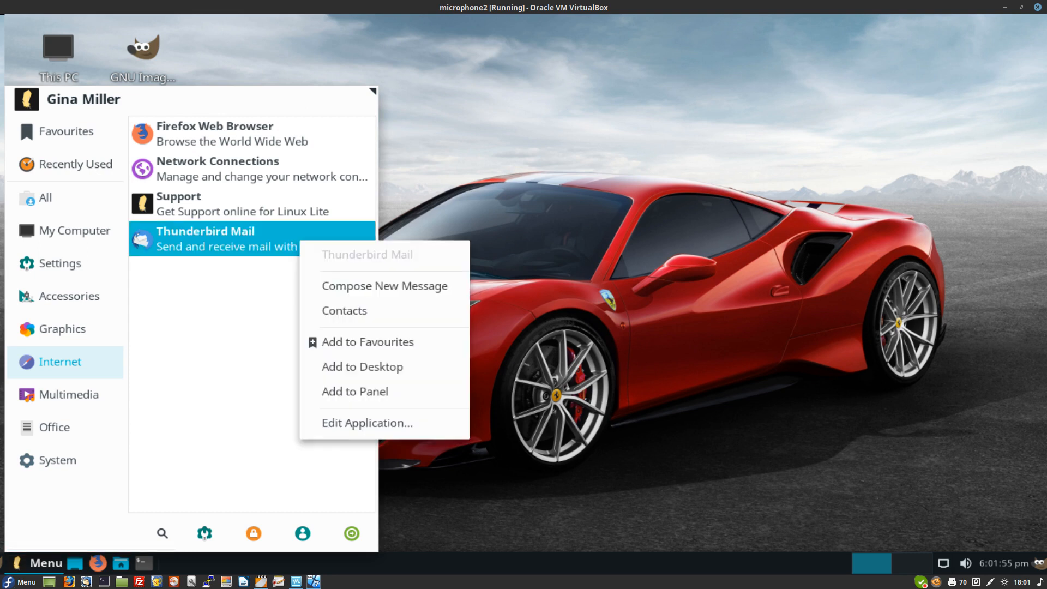
click(355, 392)
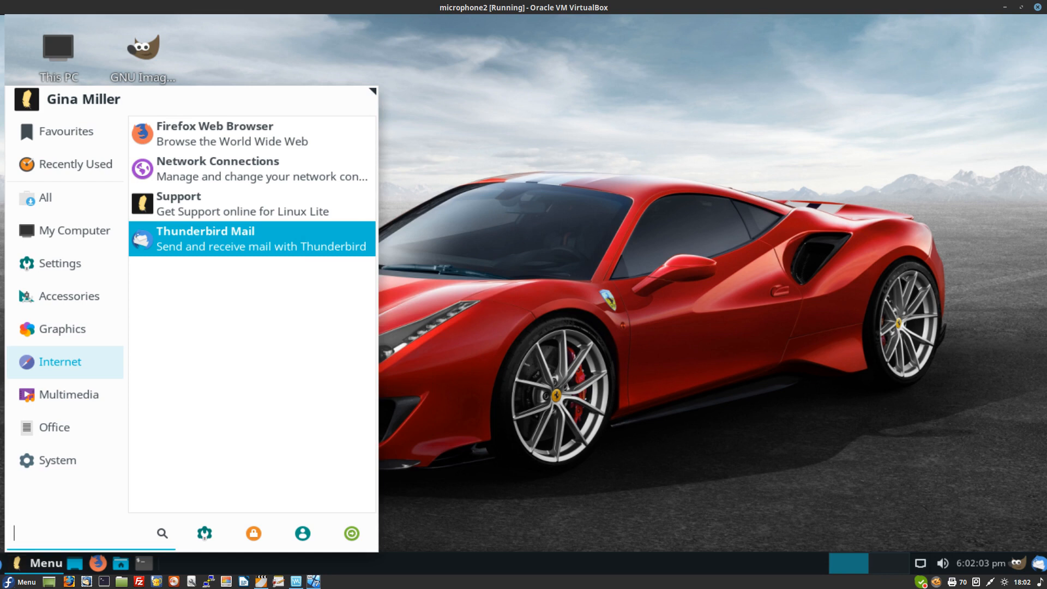
key(Escape)
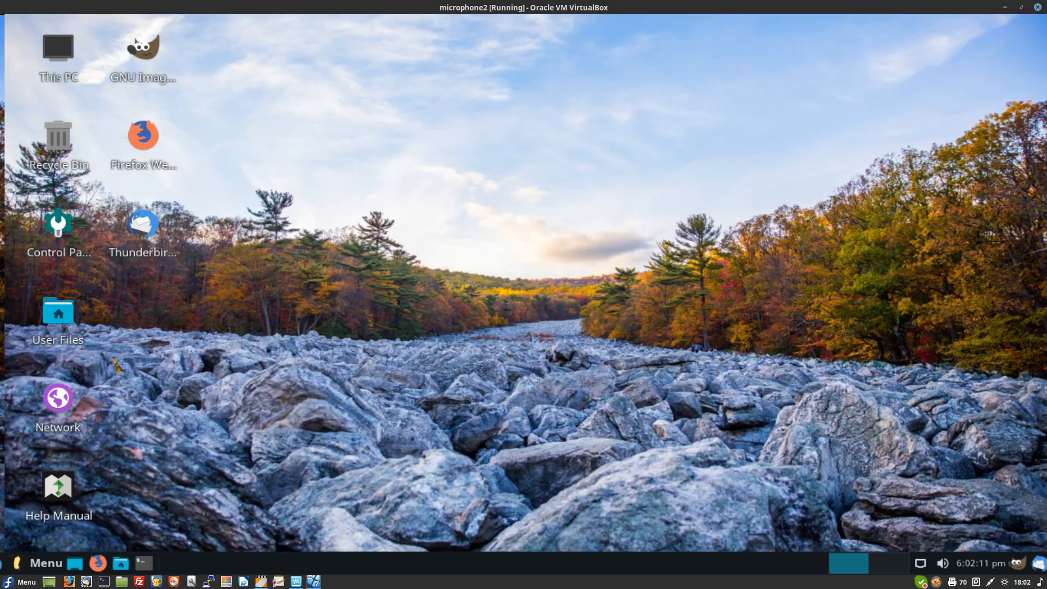
right_click(155, 186)
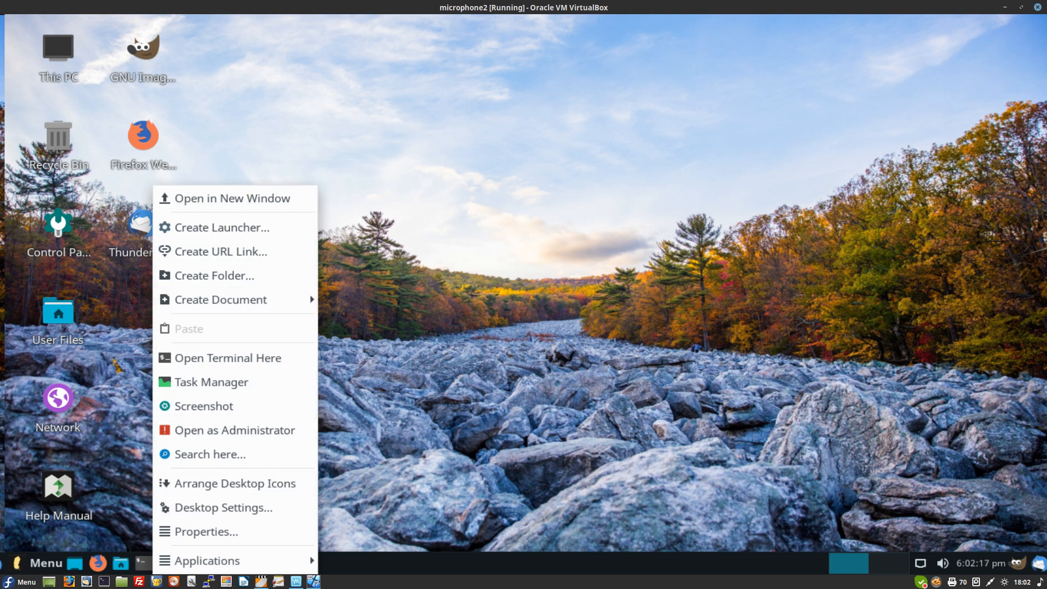
key(Escape)
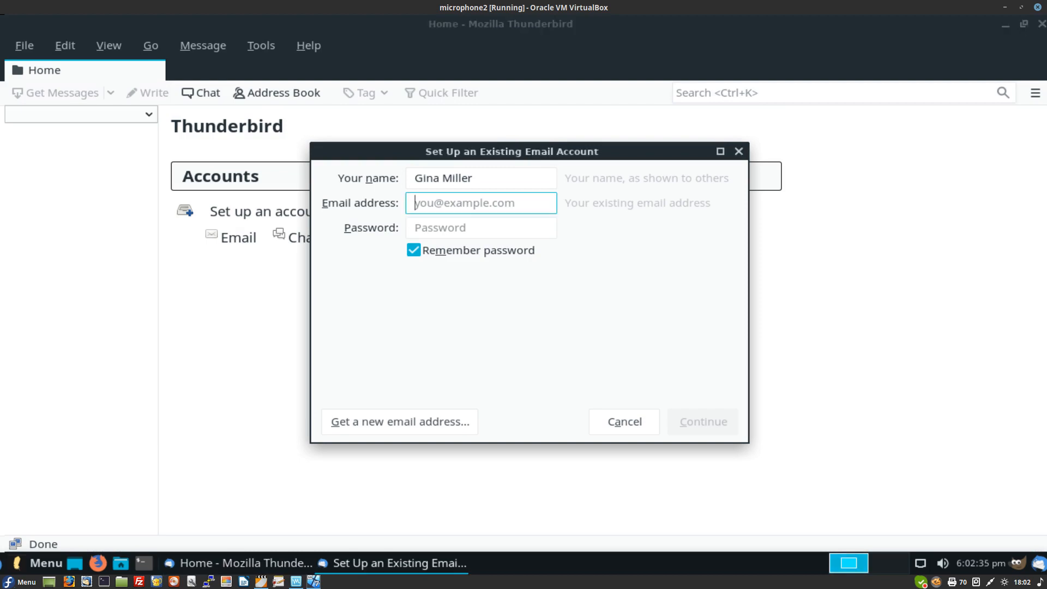
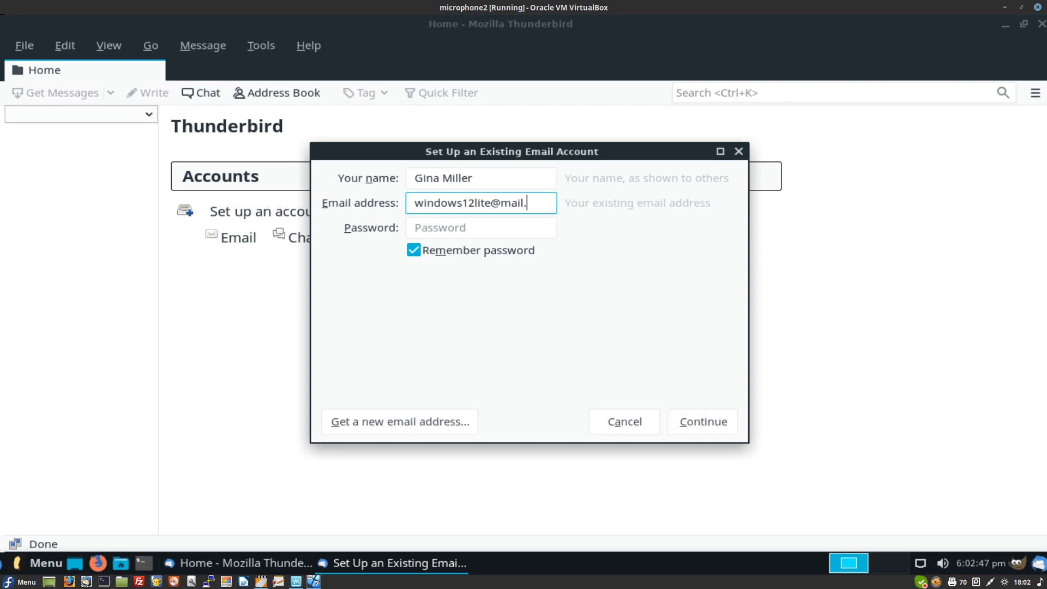
Step: Enter the mail.com account's email address and password, and accept the found IMAP configuration
click(481, 227)
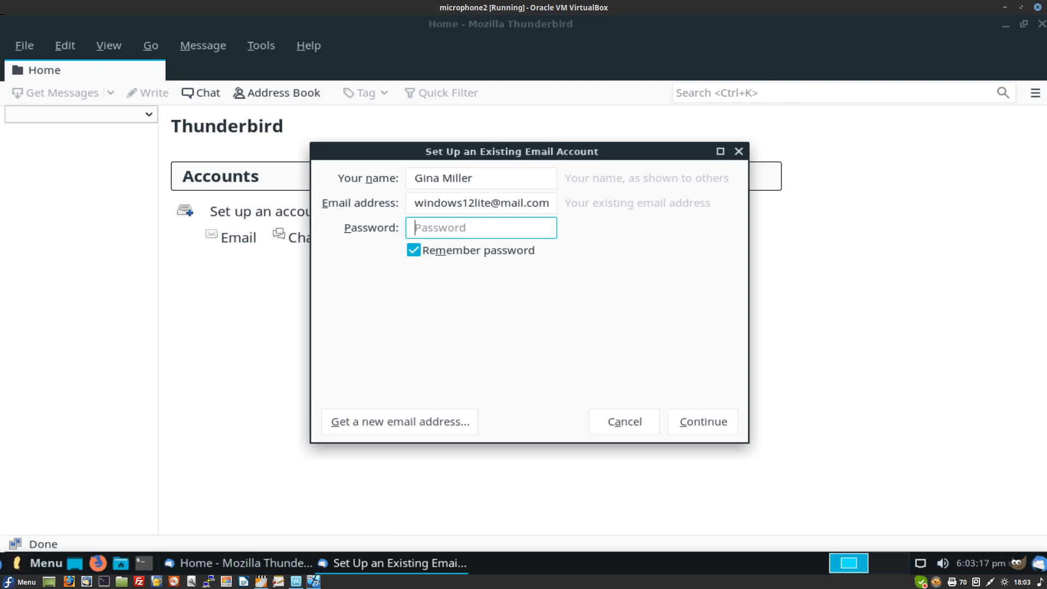
text(***********)
key(Return)
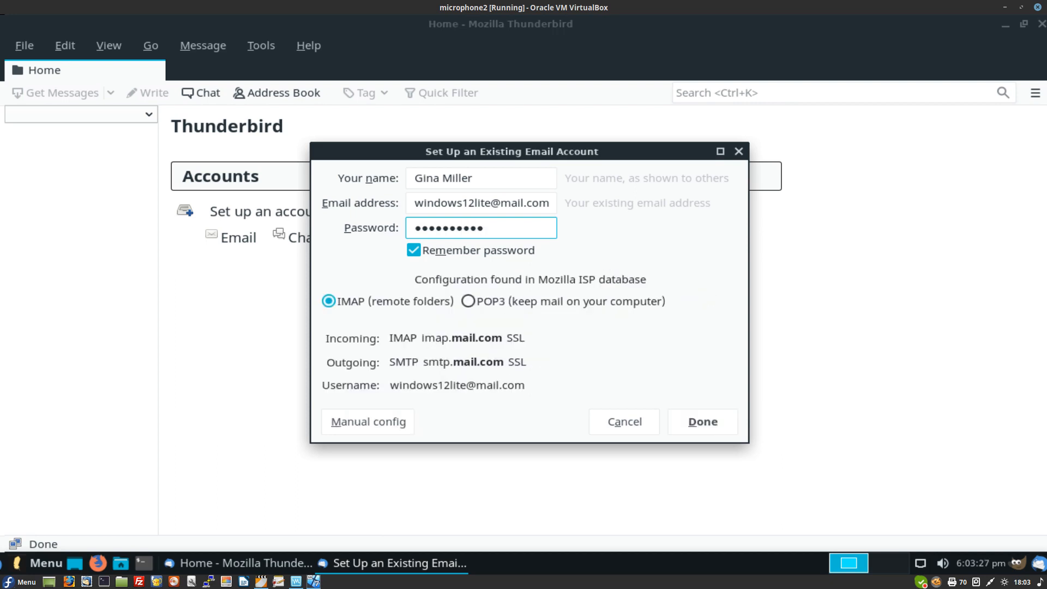
key(Return)
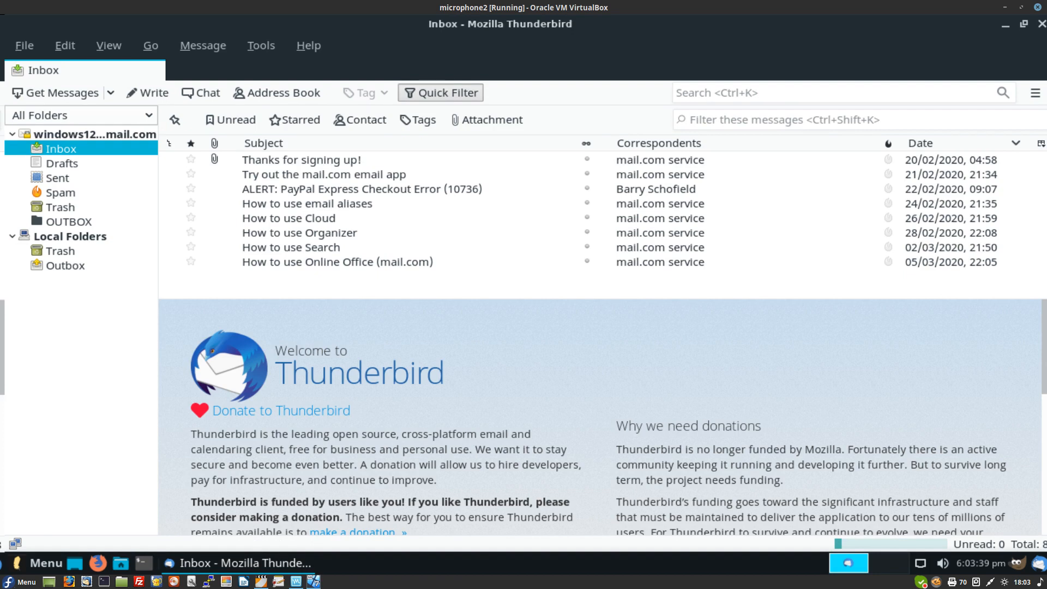
Step: Open and delete the PayPal checkout error message, glance at Spam, then return to Inbox
click(362, 188)
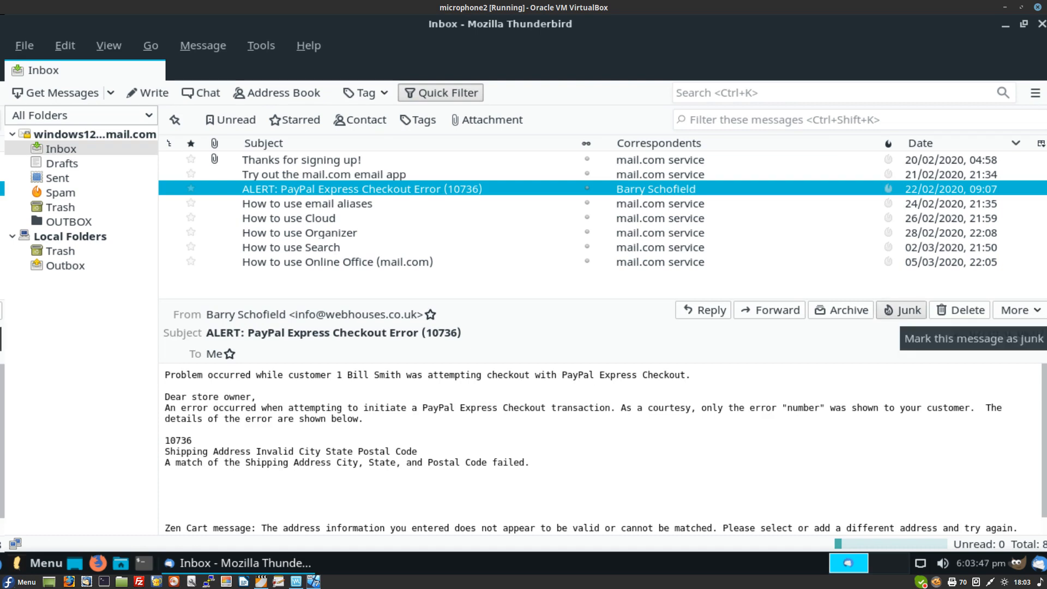
click(961, 311)
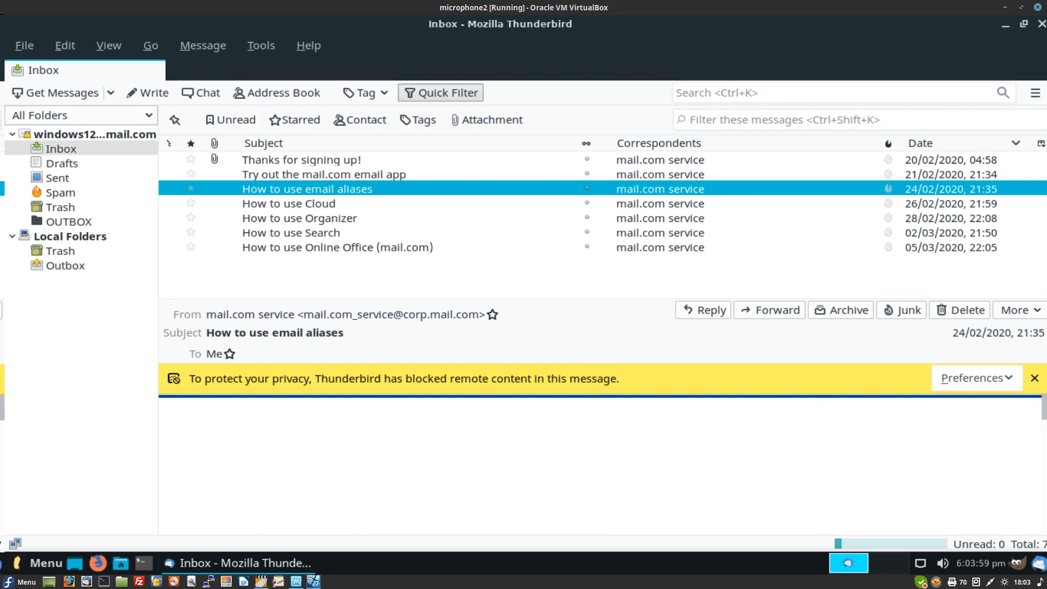
click(60, 193)
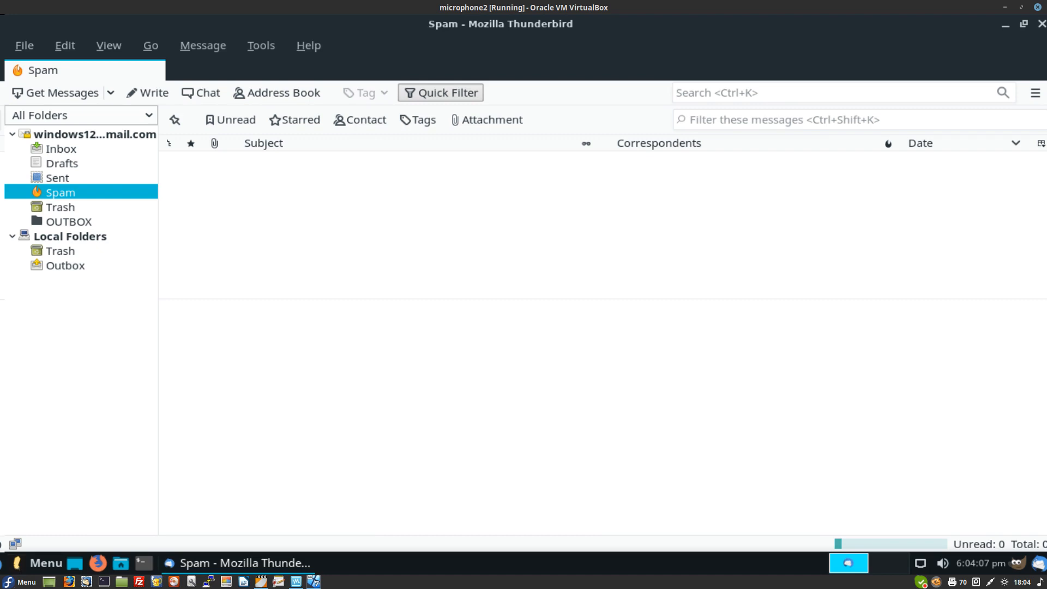
click(61, 149)
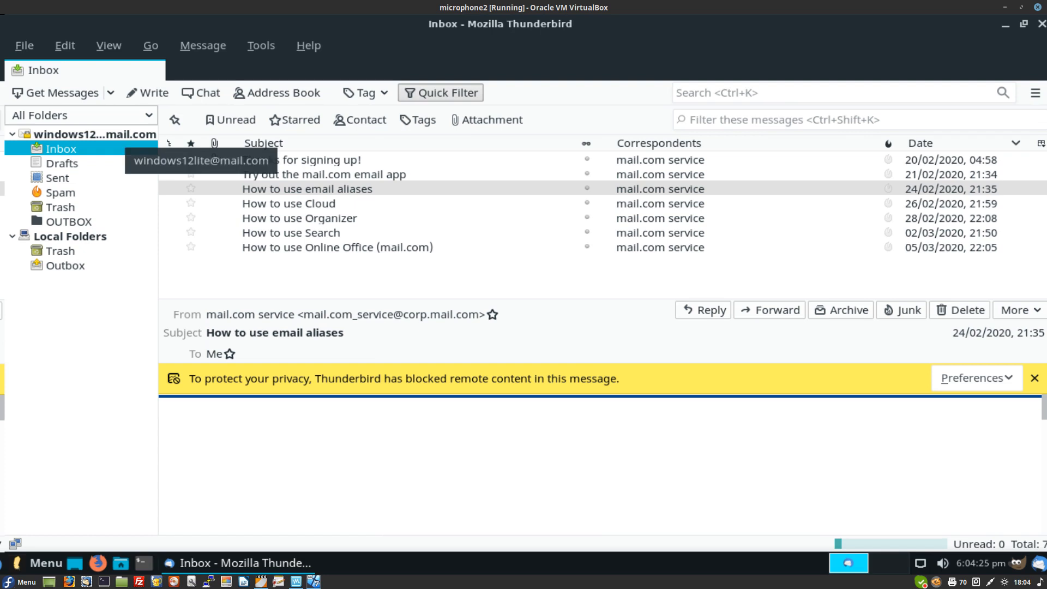
Step: View the mail.com account overview, cancel a new email account setup, and close Thunderbird
click(117, 134)
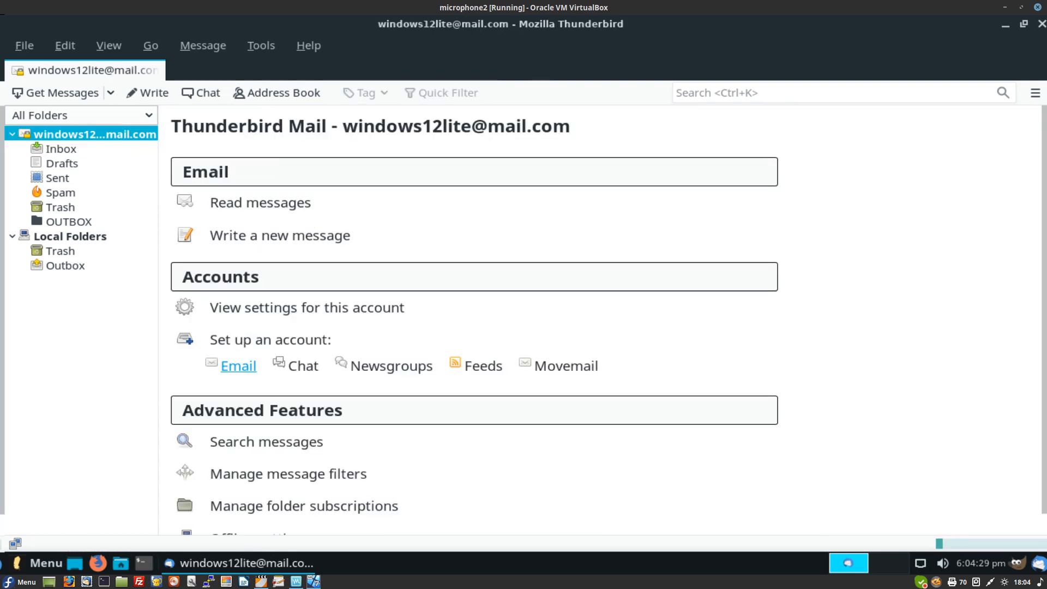
click(239, 366)
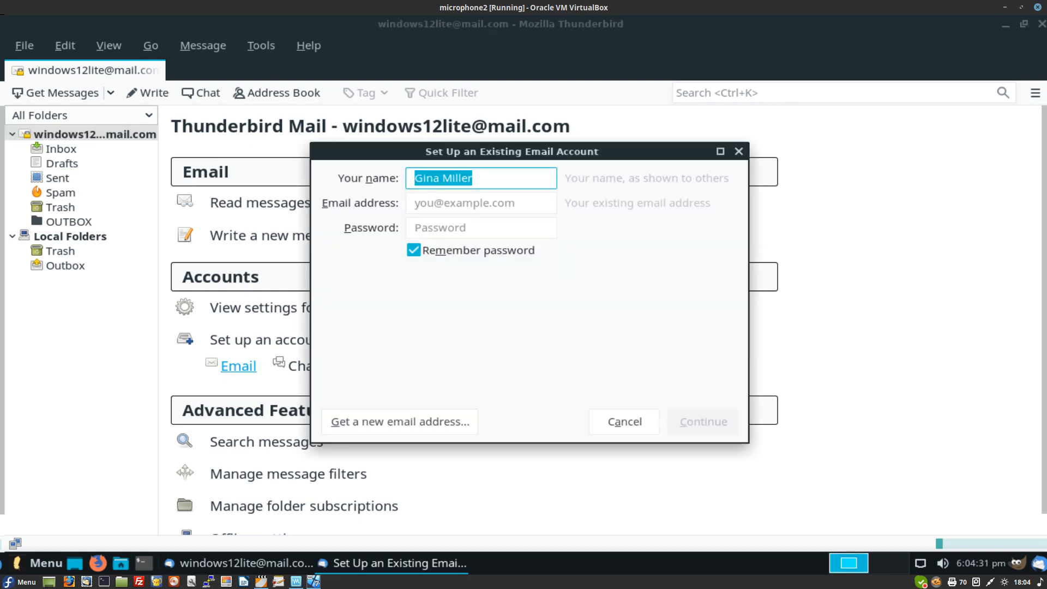
key(Escape)
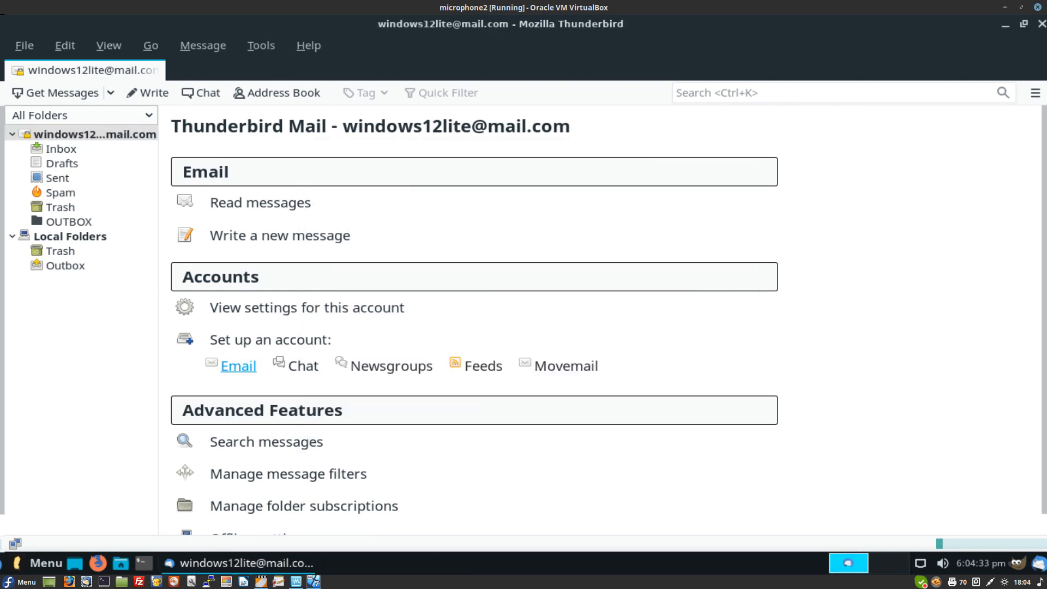
click(1041, 23)
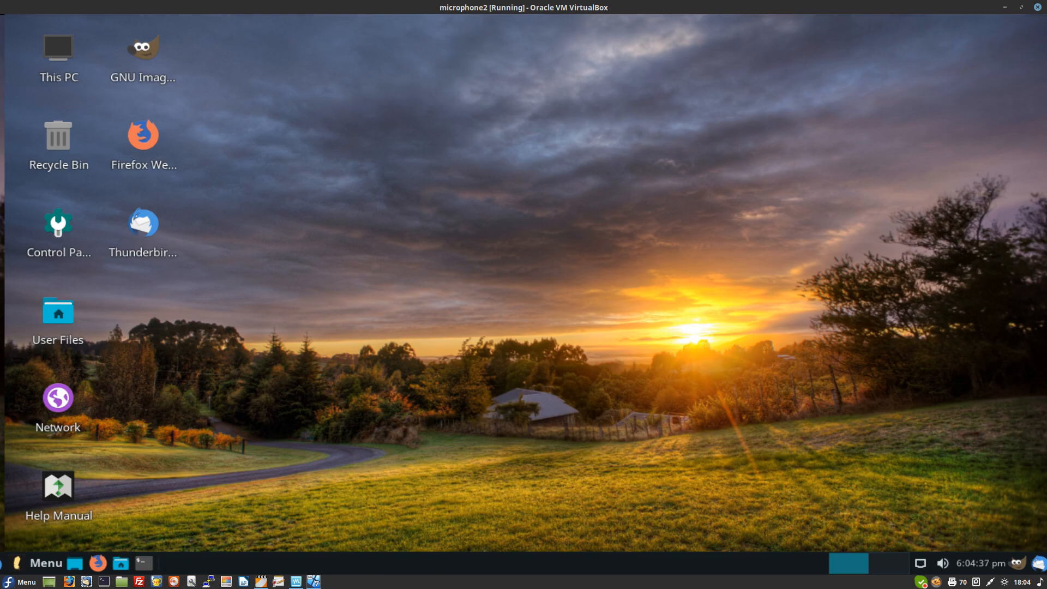
Step: Add the New Document launcher from the Whisker menu's Office category to the desktop
key(super)
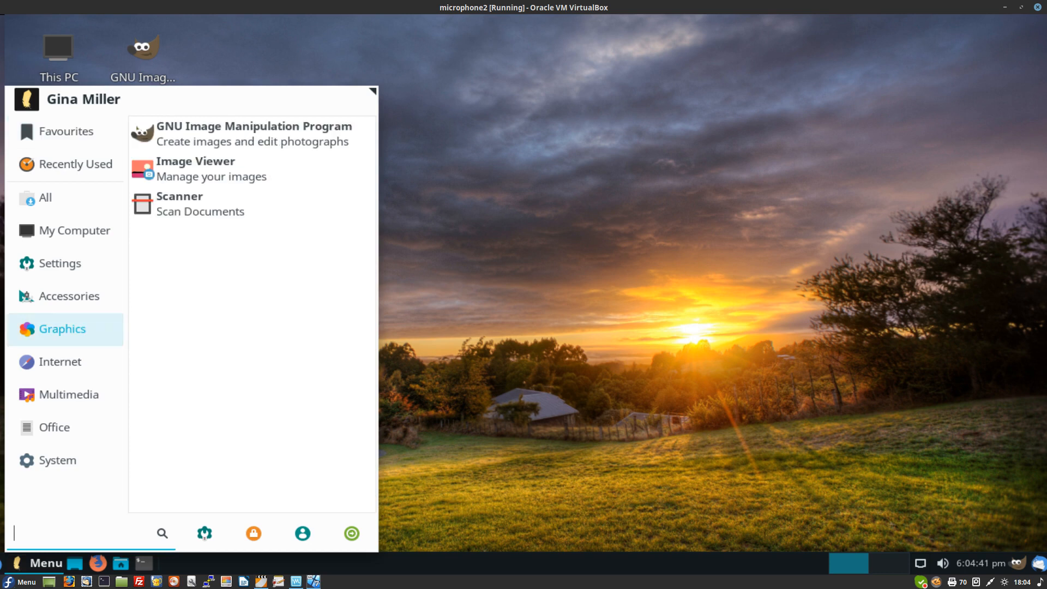
mouse_move(60, 362)
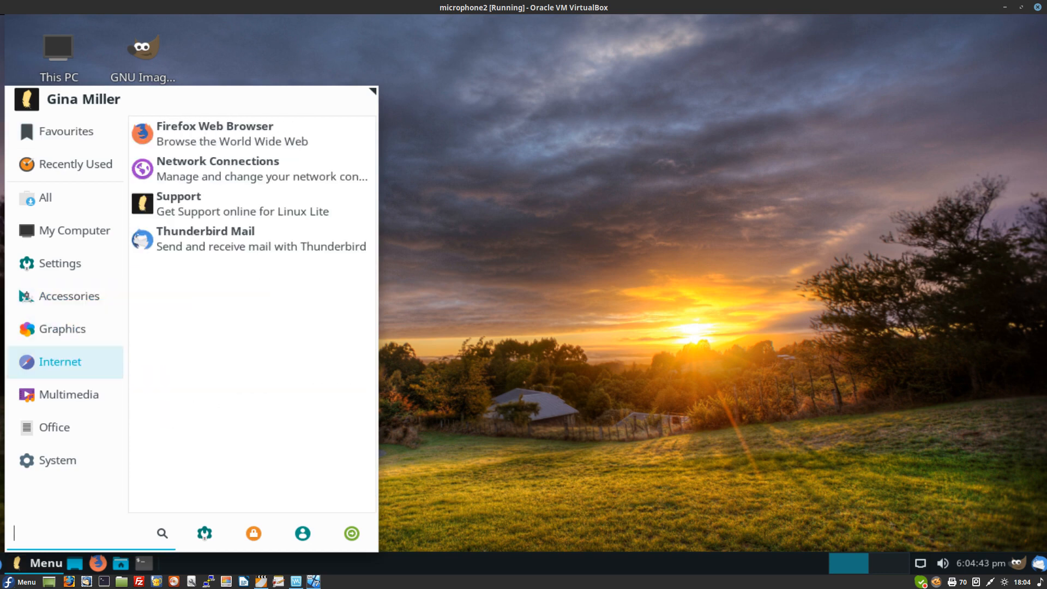
mouse_move(60, 427)
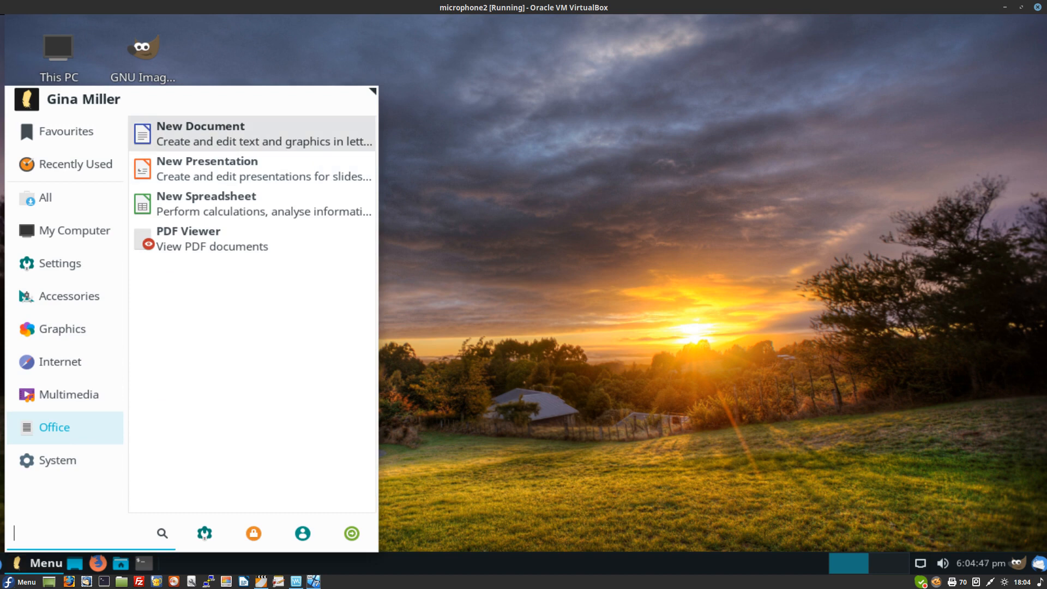
right_click(293, 138)
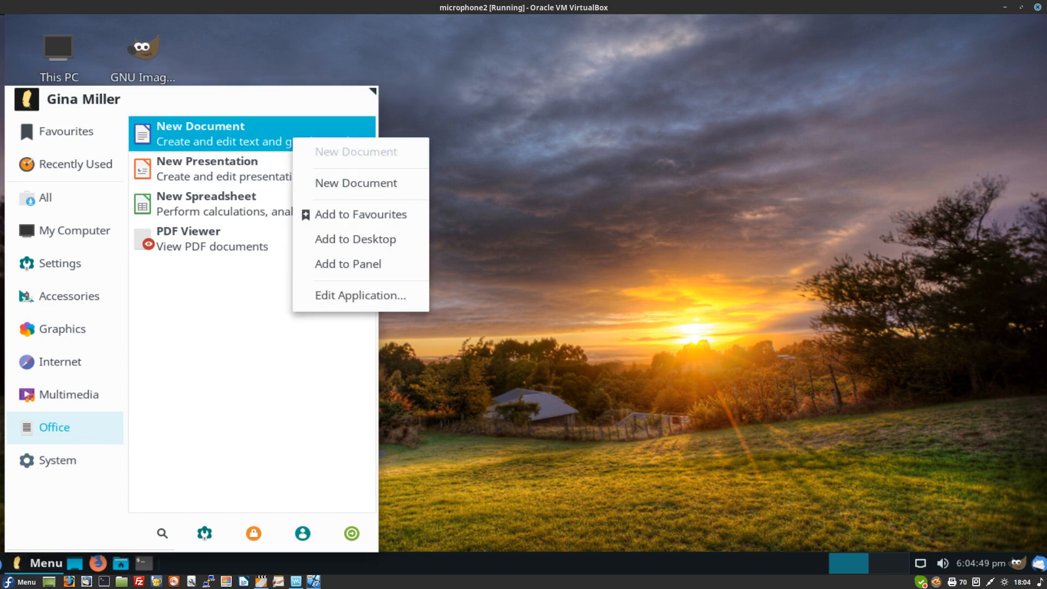
click(352, 238)
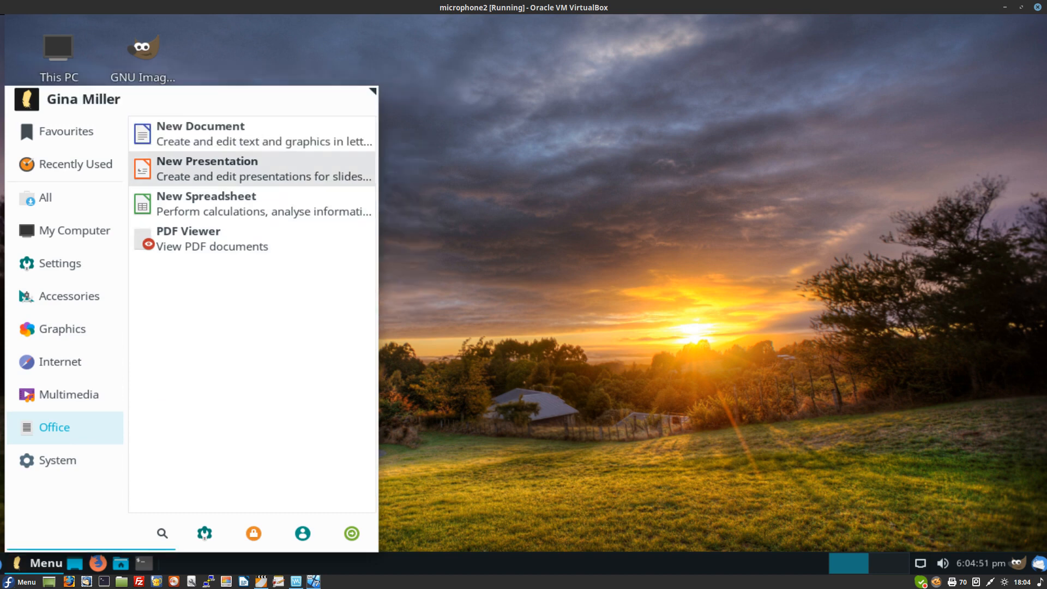
Step: Add the New Document launcher to the panel as well, then close the menu
right_click(298, 139)
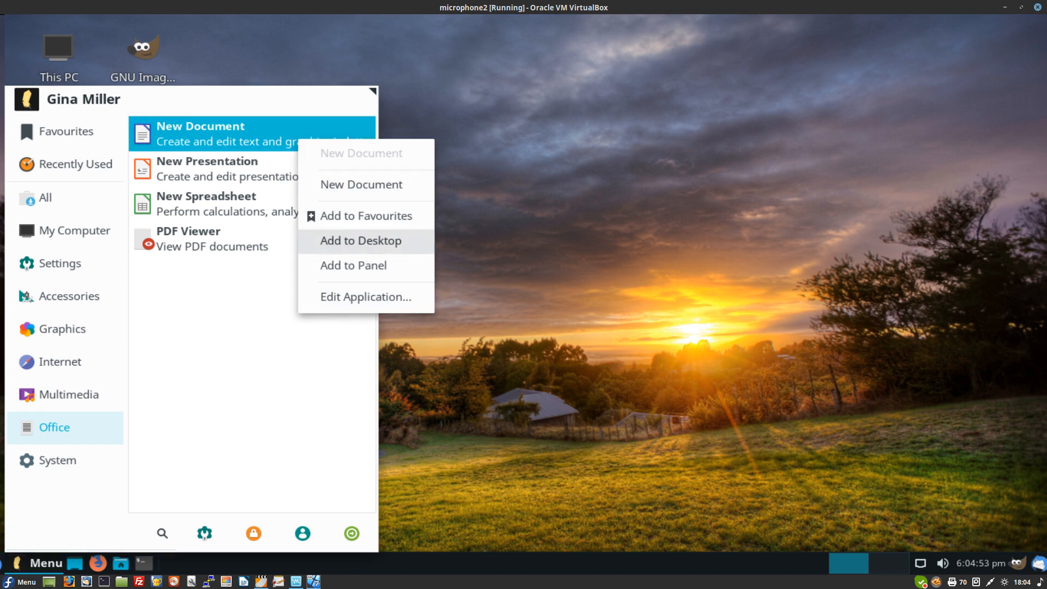
click(353, 265)
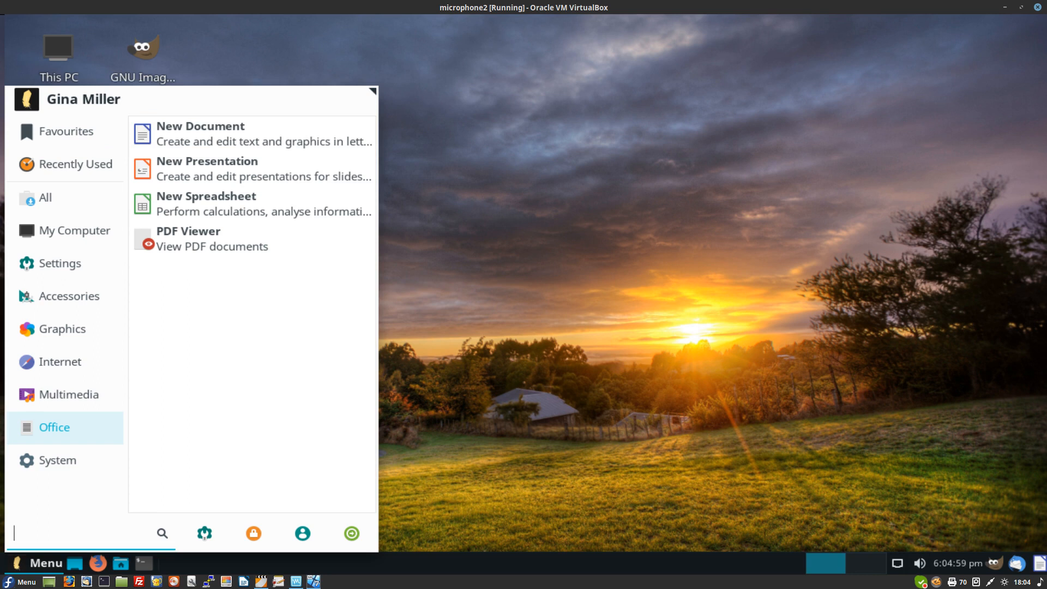
key(Escape)
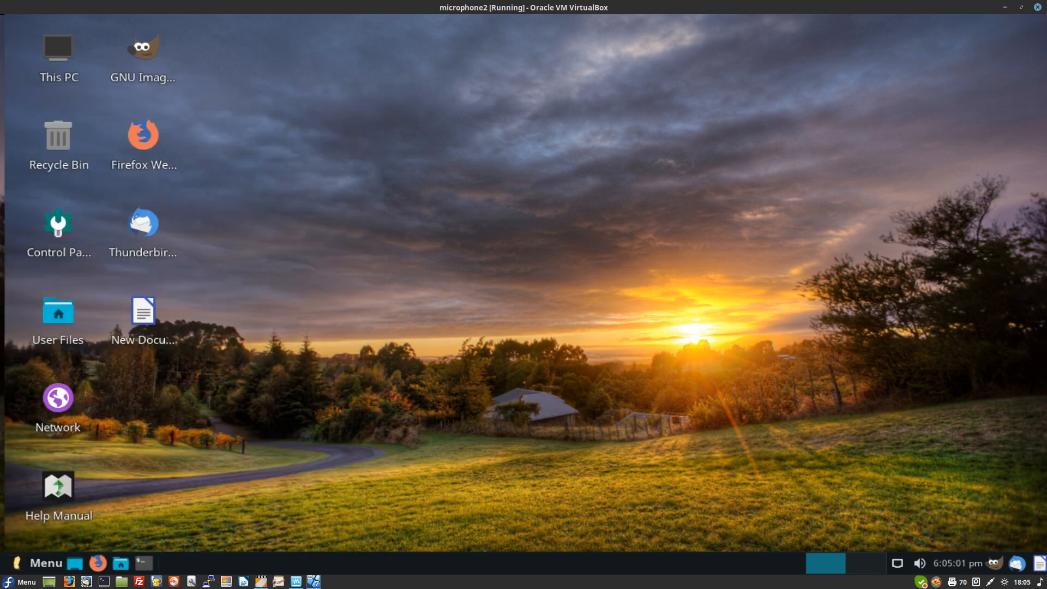
double_click(143, 313)
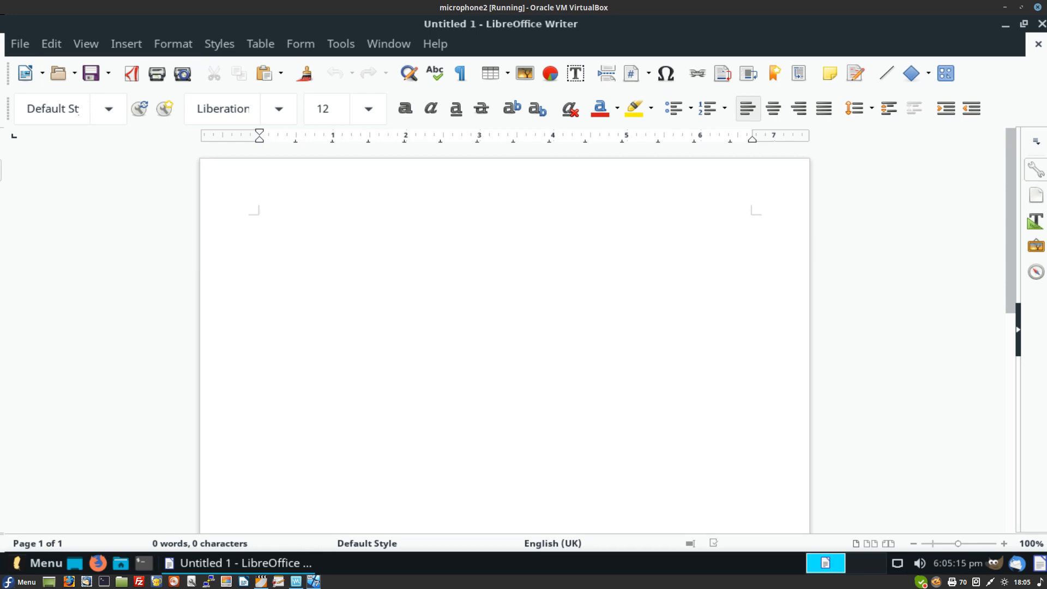
key(alt+e)
key(Left)
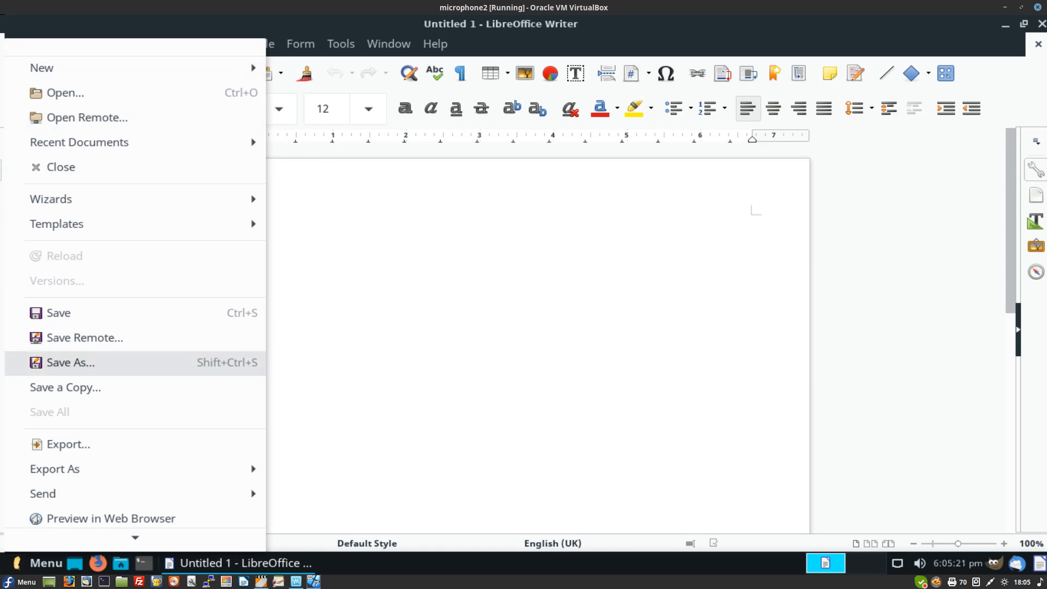
mouse_move(55, 469)
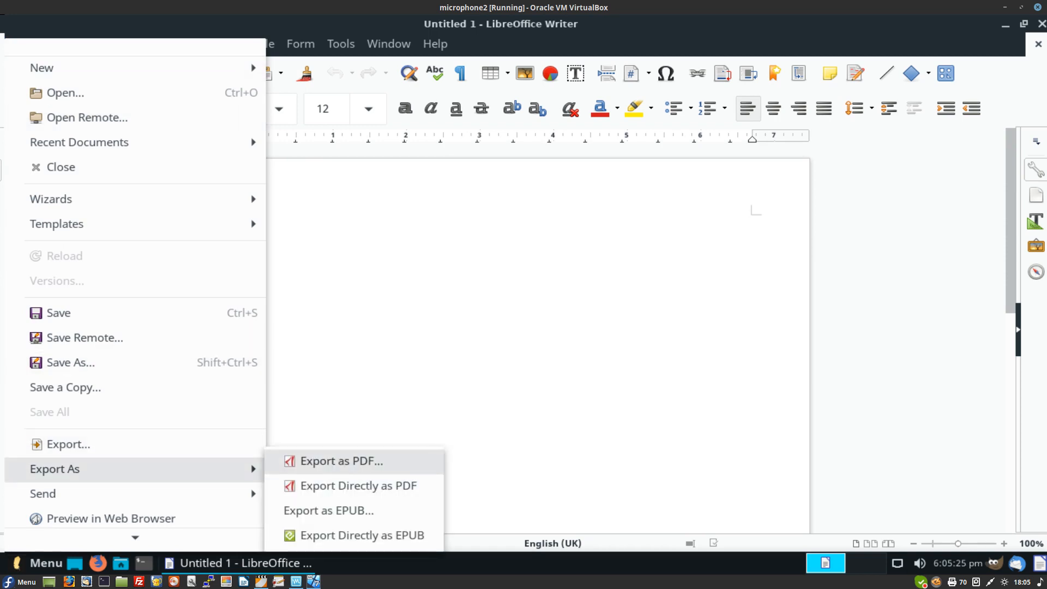
key(Escape)
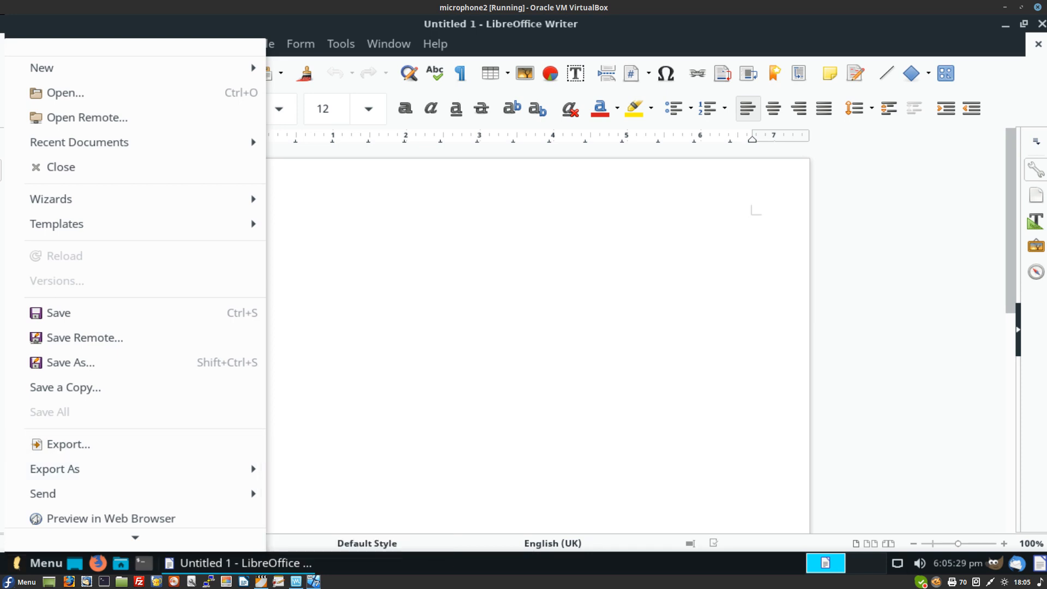
key(Escape)
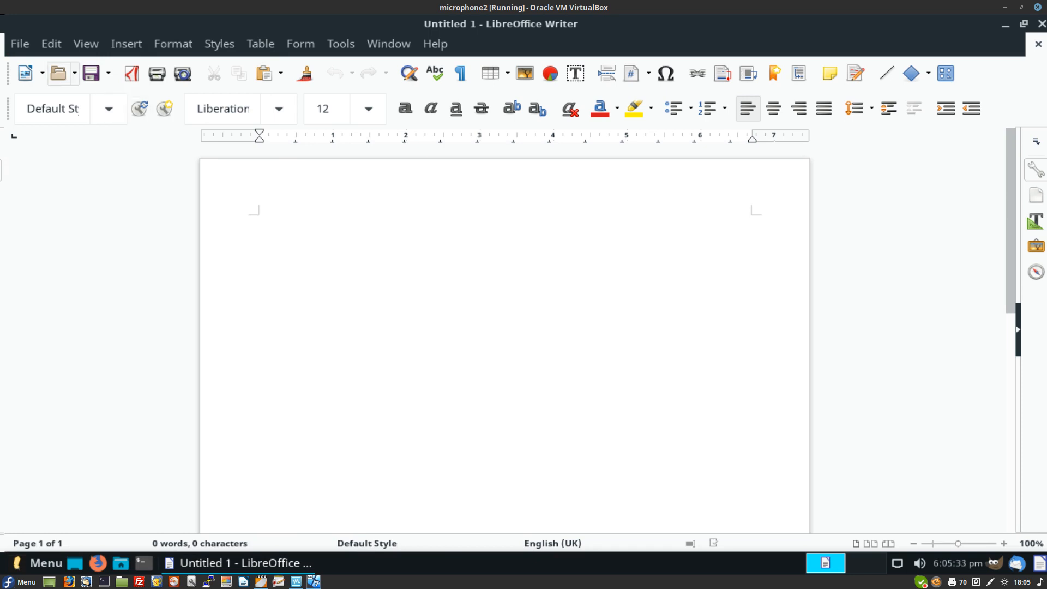
key(alt+f)
key(Down)
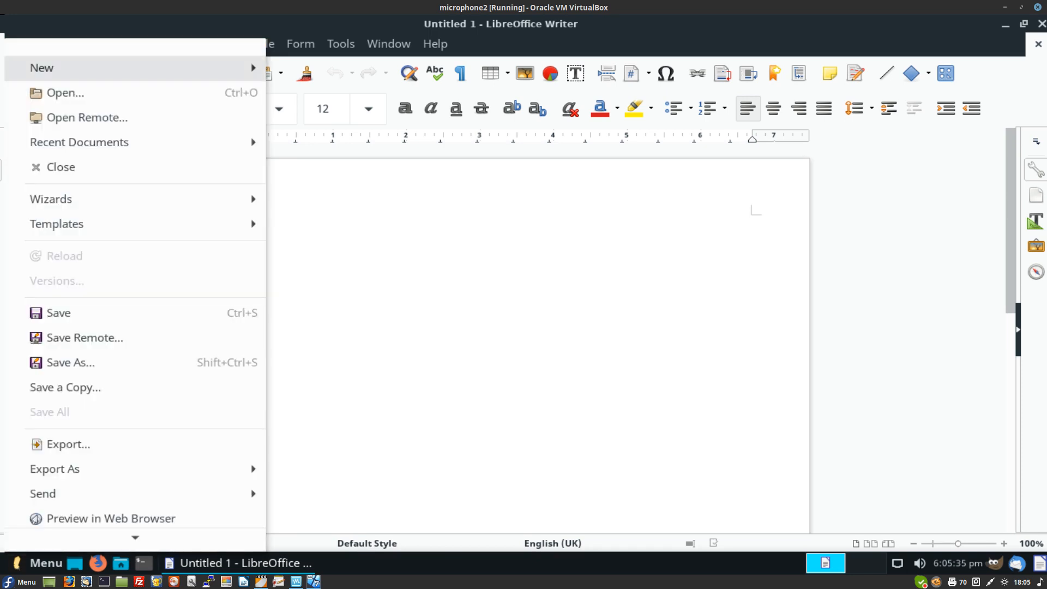
key(Right)
key(Down)
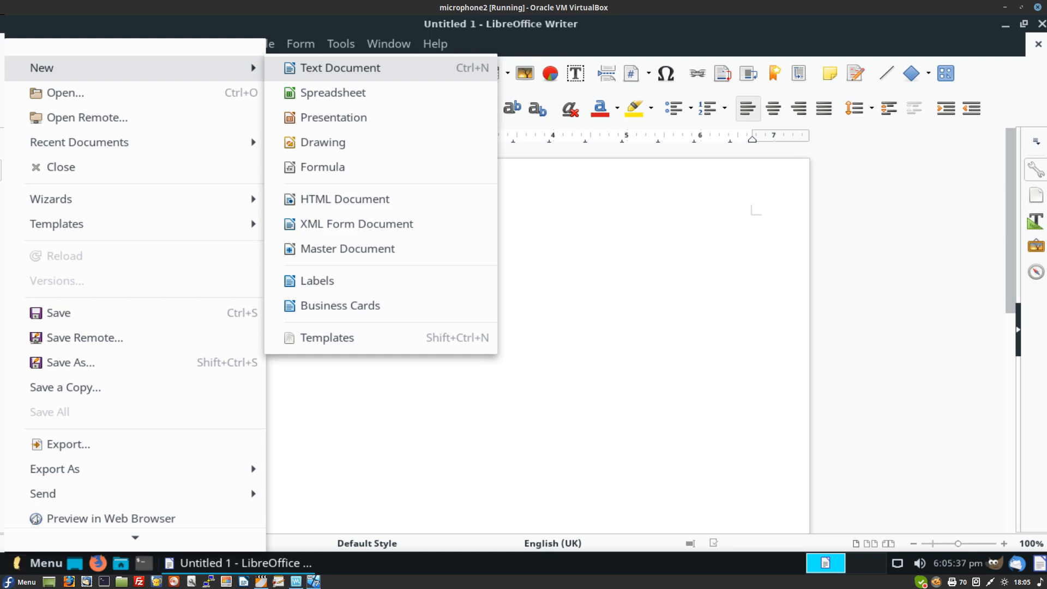
key(Down)
key(Down)
key(Down)
key(Down)
key(Down)
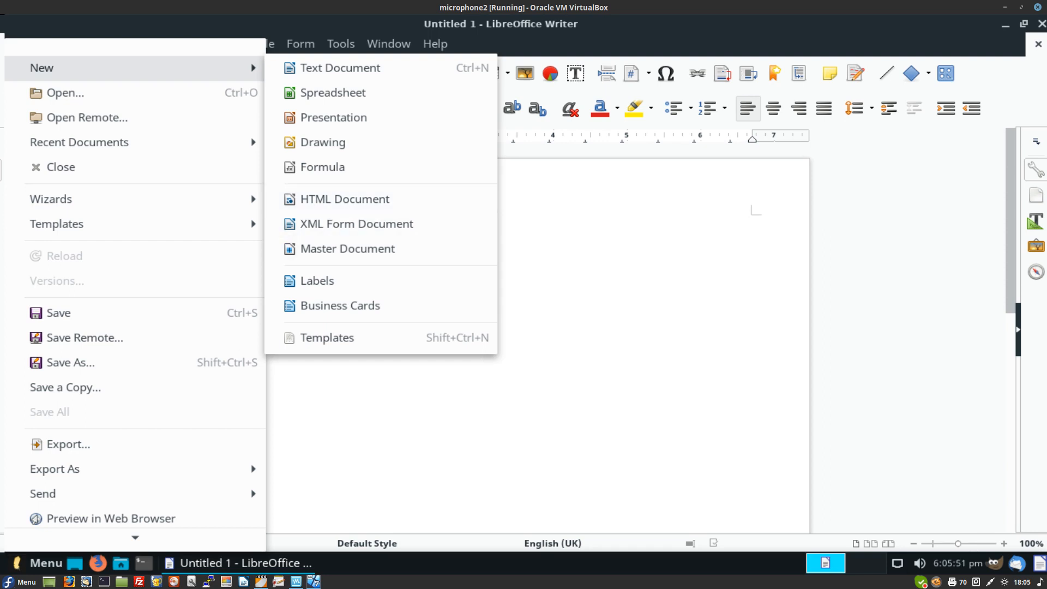
key(Escape)
key(Escape)
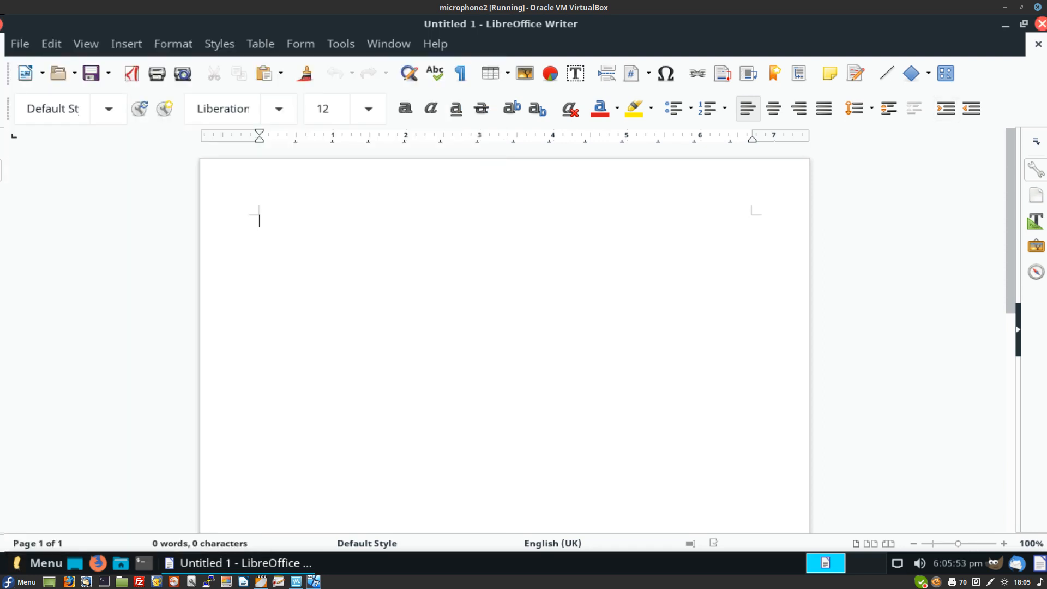
key(ctrl+q)
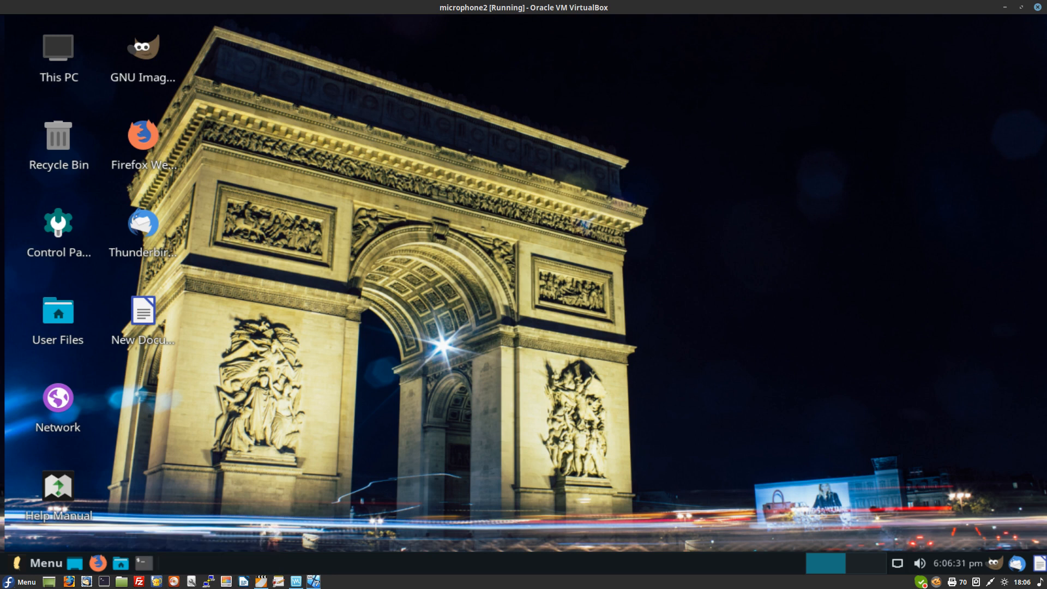
click(261, 581)
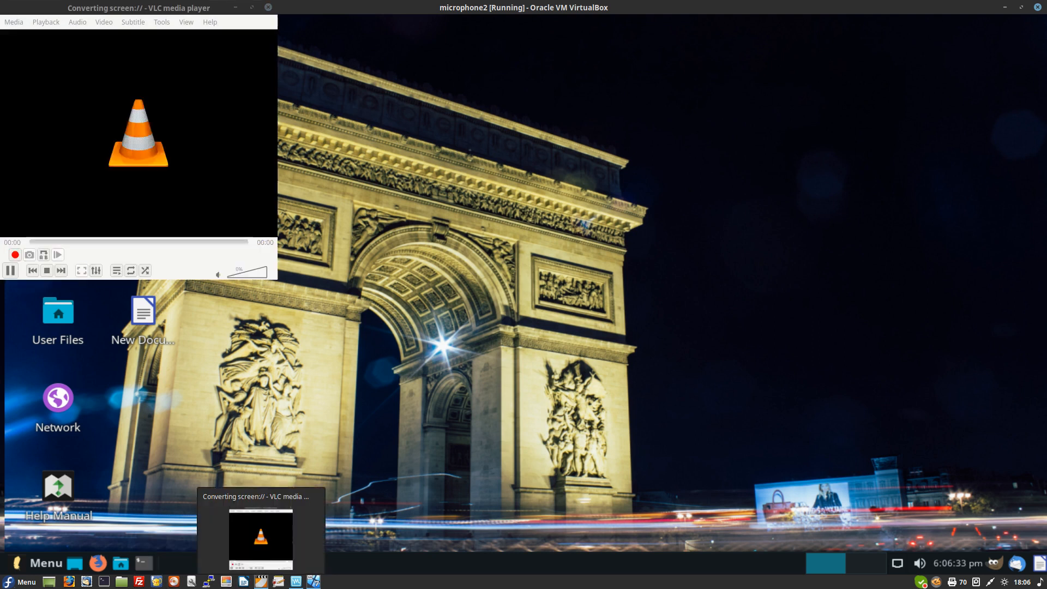